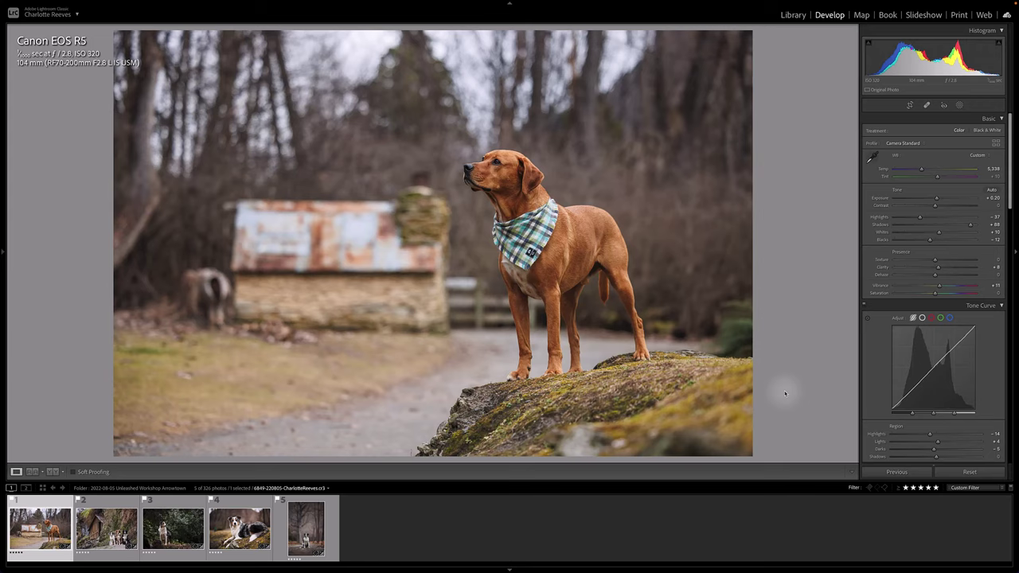
- Select all five photos, compare them side by side in Survey view, and return to Develop to review the basic edits
{"action": "key", "text": "ctrl+a"}
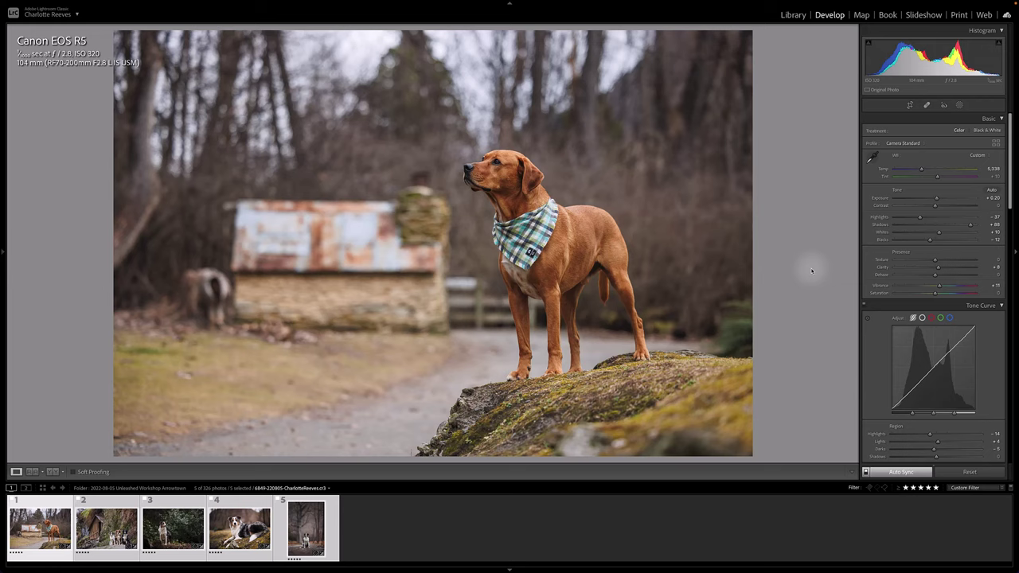
{"action": "key", "text": "n"}
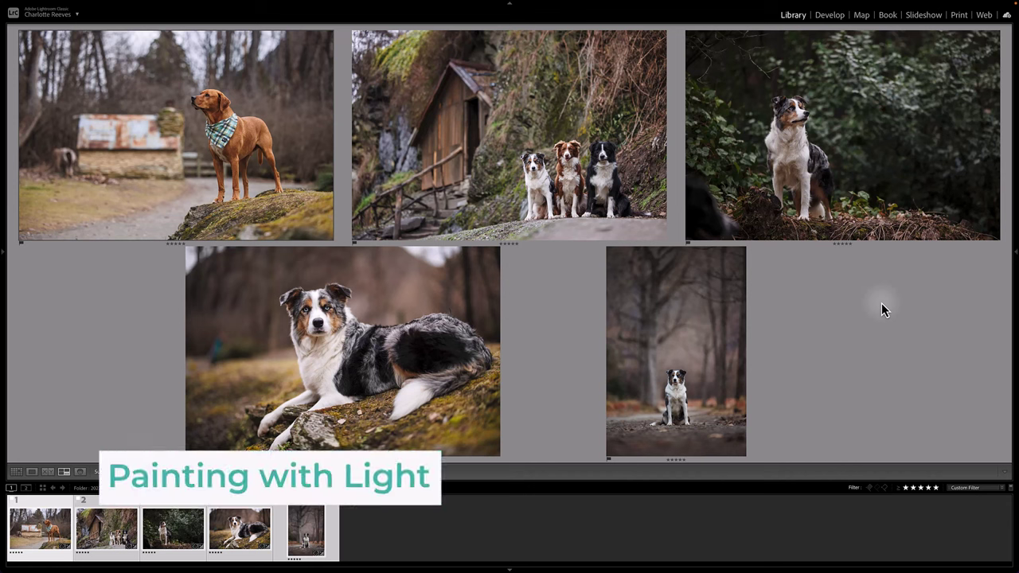
{"action": "left_click", "coordinate": [830, 15]}
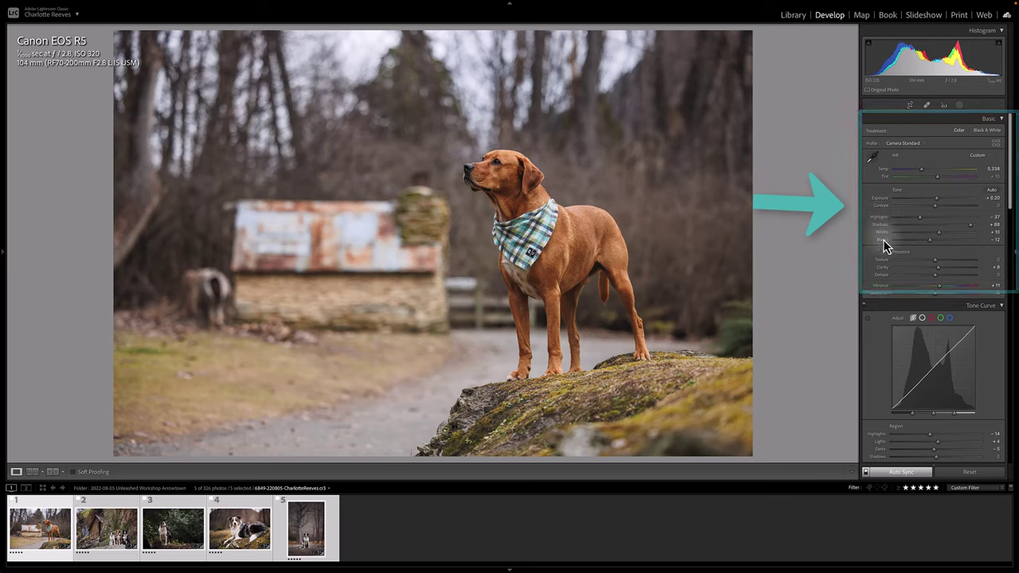
{"action": "scroll", "coordinate": [917, 270], "scroll_direction": "down", "scroll_amount": 2}
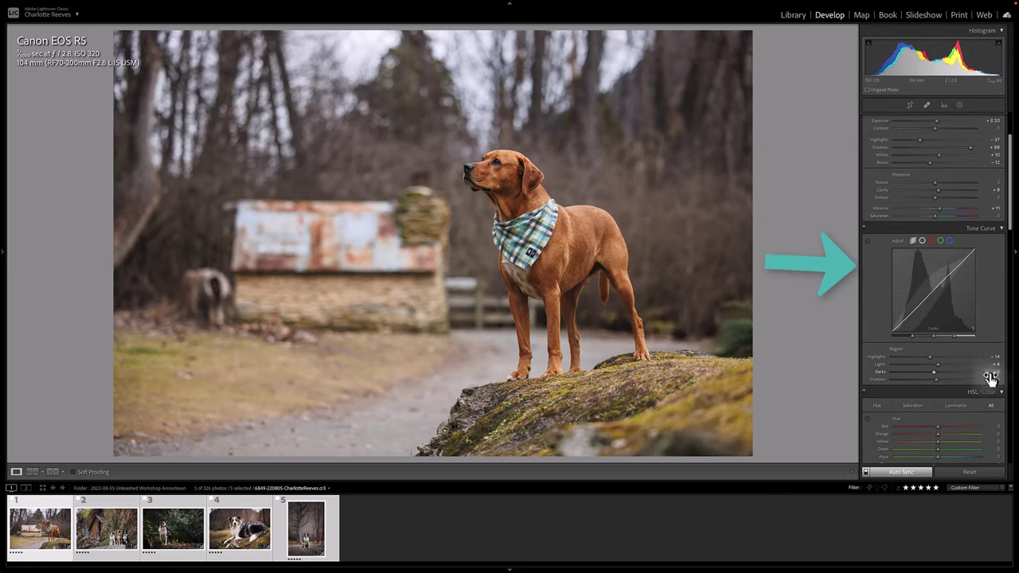
- Select only the first photo, the brown dog on the rock, and compare its before and after versions
{"action": "left_click", "coordinate": [54, 517]}
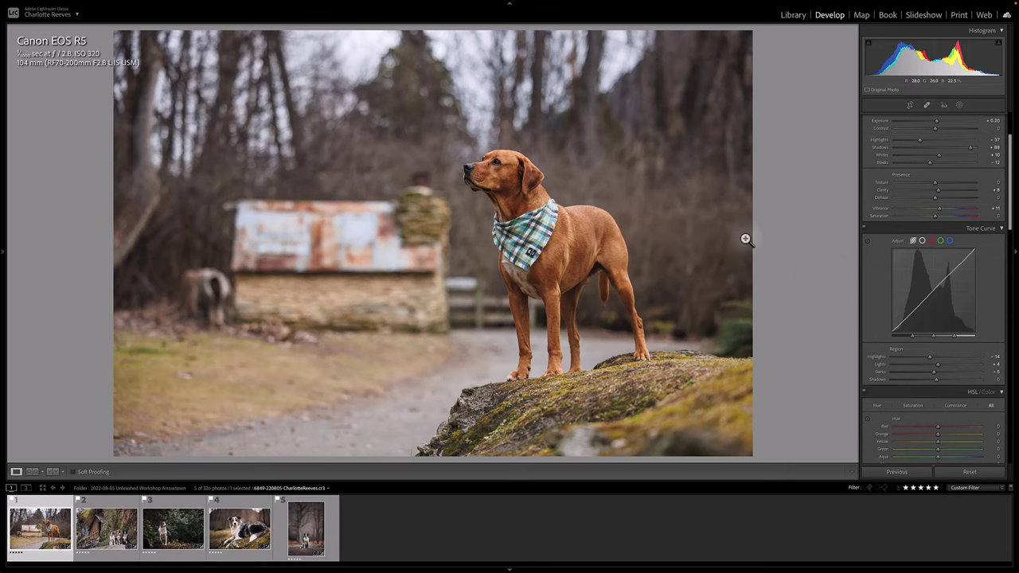
{"action": "key", "text": "backslash"}
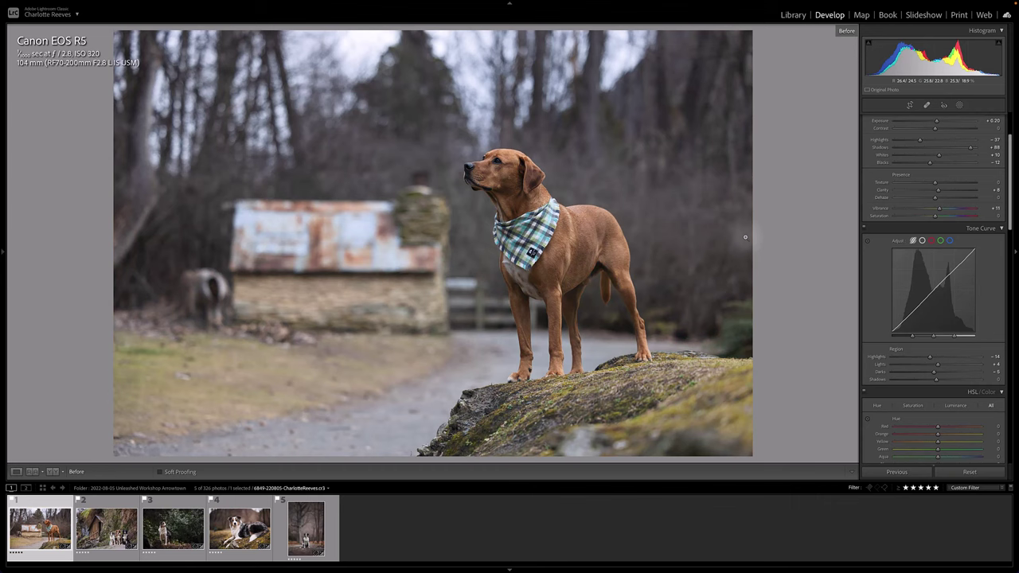
{"action": "key", "text": "backslash"}
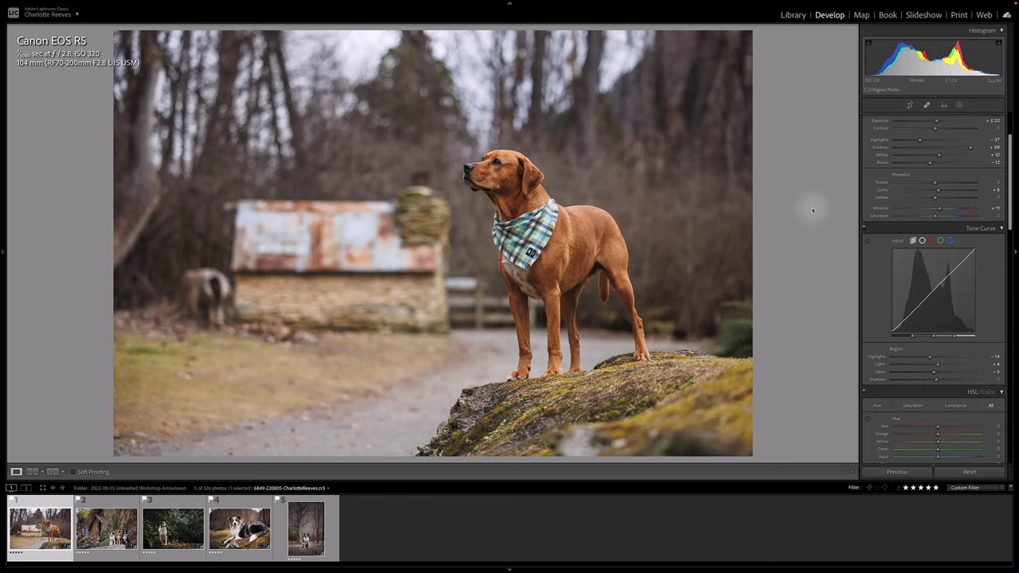
- Add a wide radial gradient mask centred between the cabin and the dog's head, and invert it to cover the surroundings
{"action": "scroll", "coordinate": [945, 232], "scroll_direction": "up", "scroll_amount": 3}
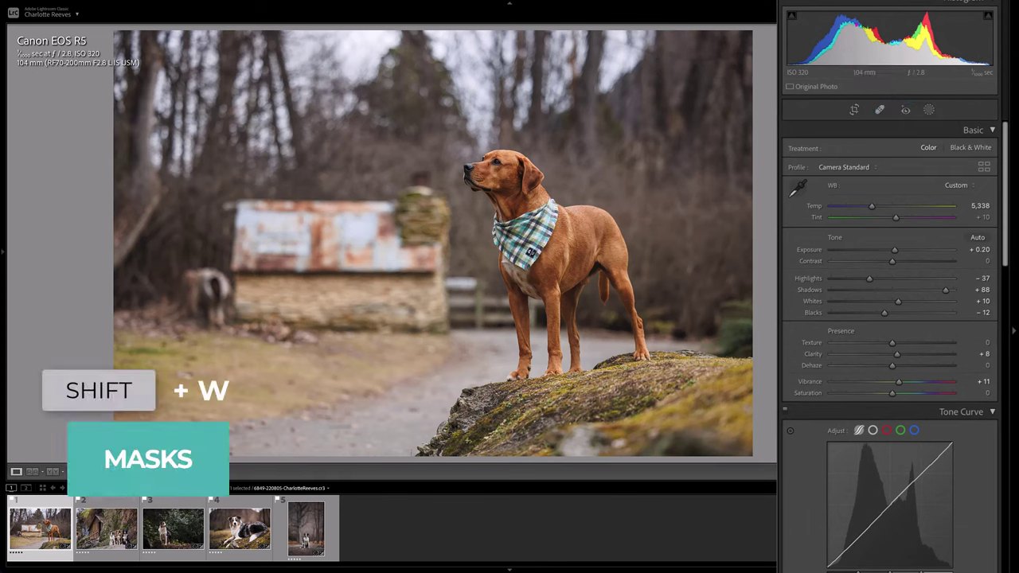
{"action": "key", "text": "shift+w"}
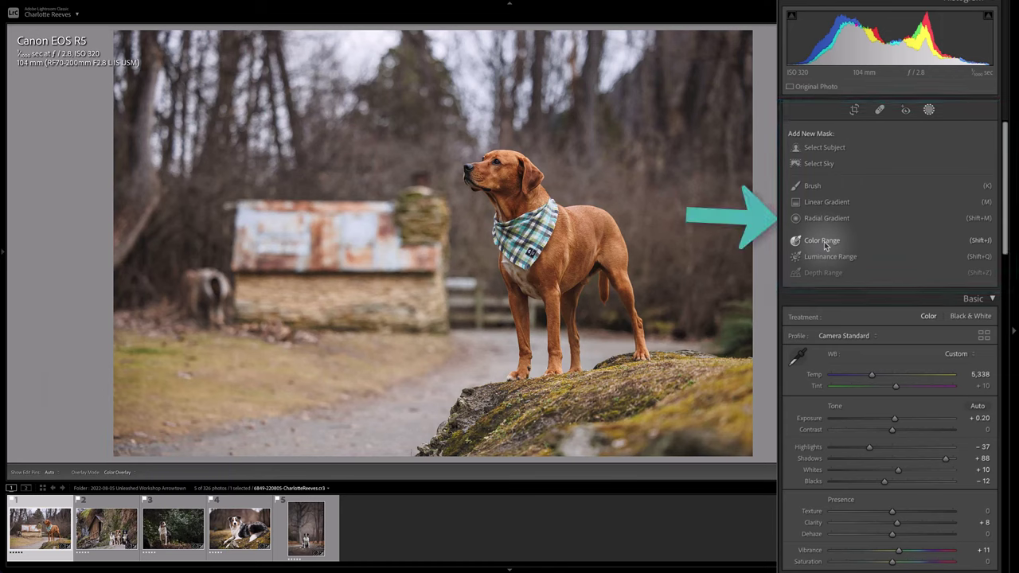
{"action": "left_click", "coordinate": [828, 219]}
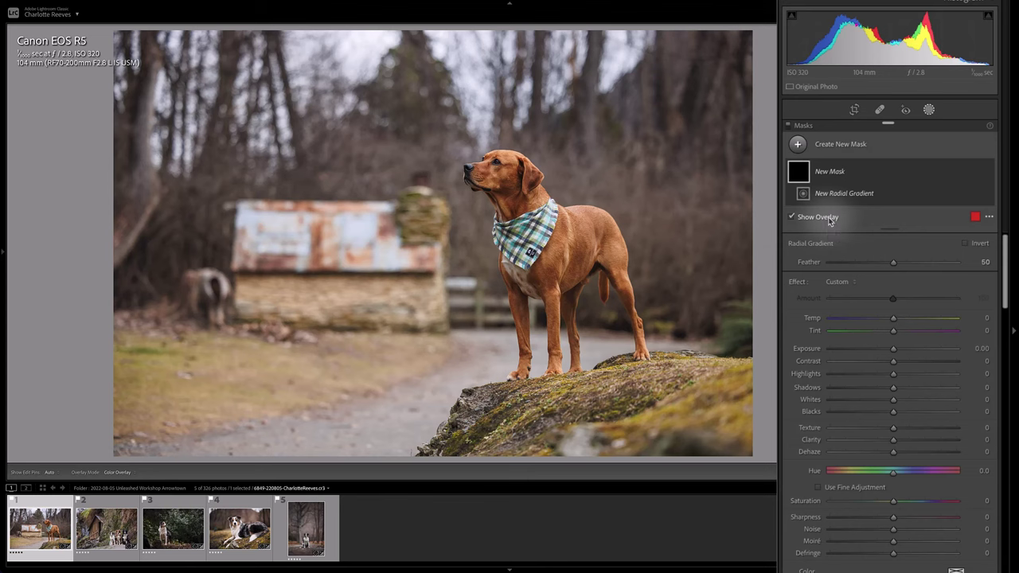
{"action": "left_click_drag", "start_coordinate": [416, 214], "coordinate": [658, 395]}
{"action": "left_click_drag", "start_coordinate": [510, 251], "coordinate": [472, 230]}
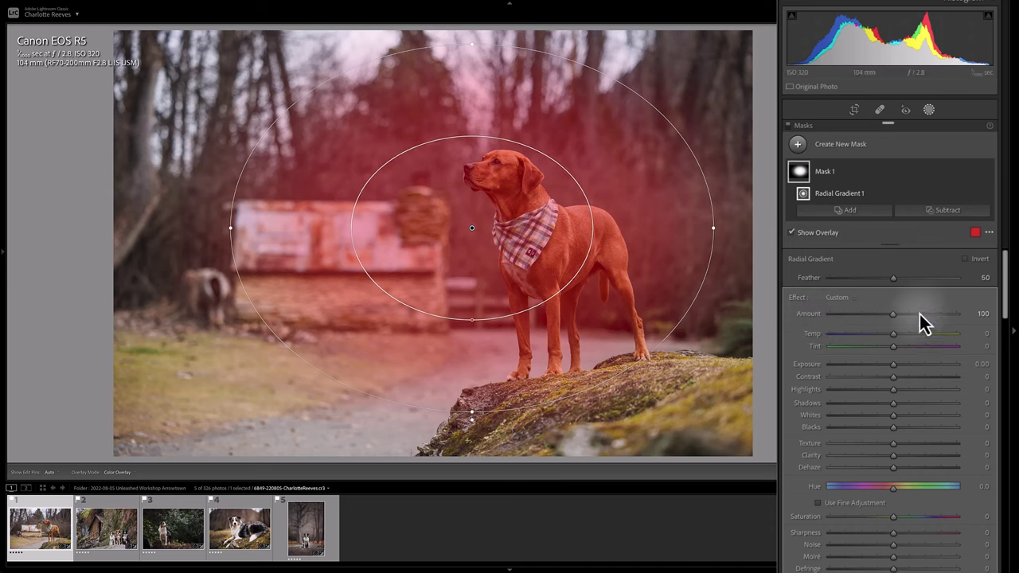
{"action": "left_click", "coordinate": [974, 265]}
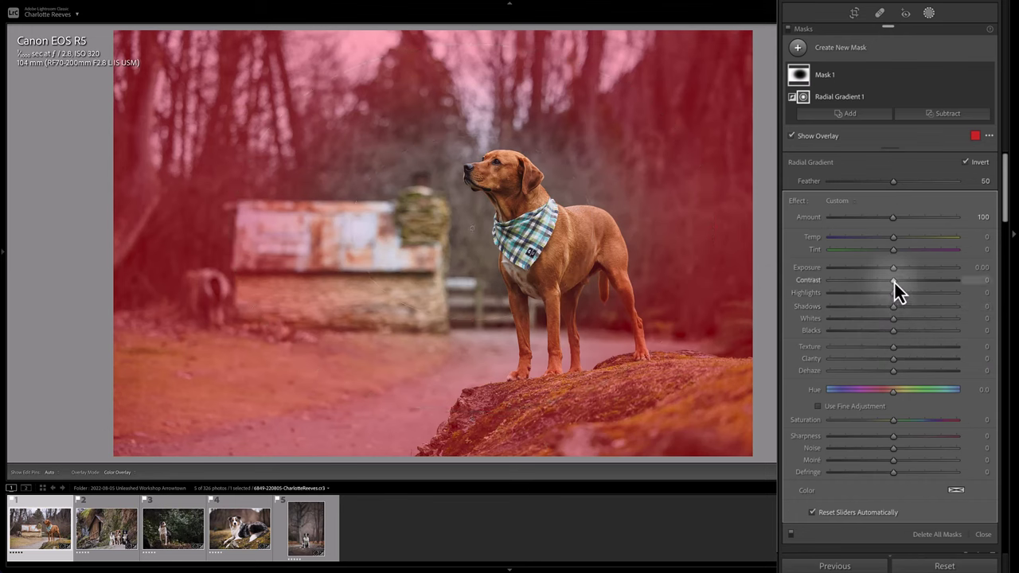
- Set the inverted mask's Contrast to -37 and Exposure to -0.64, and subtract the dog from it using Select Subject
{"action": "key", "text": "o"}
{"action": "left_click_drag", "start_coordinate": [870, 284], "coordinate": [885, 271]}
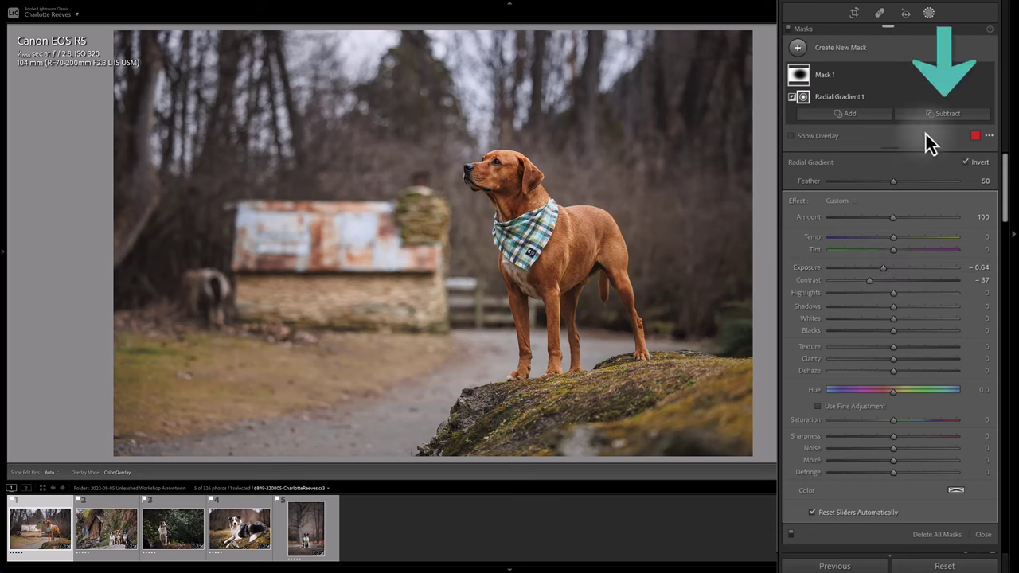
{"action": "left_click", "coordinate": [958, 118]}
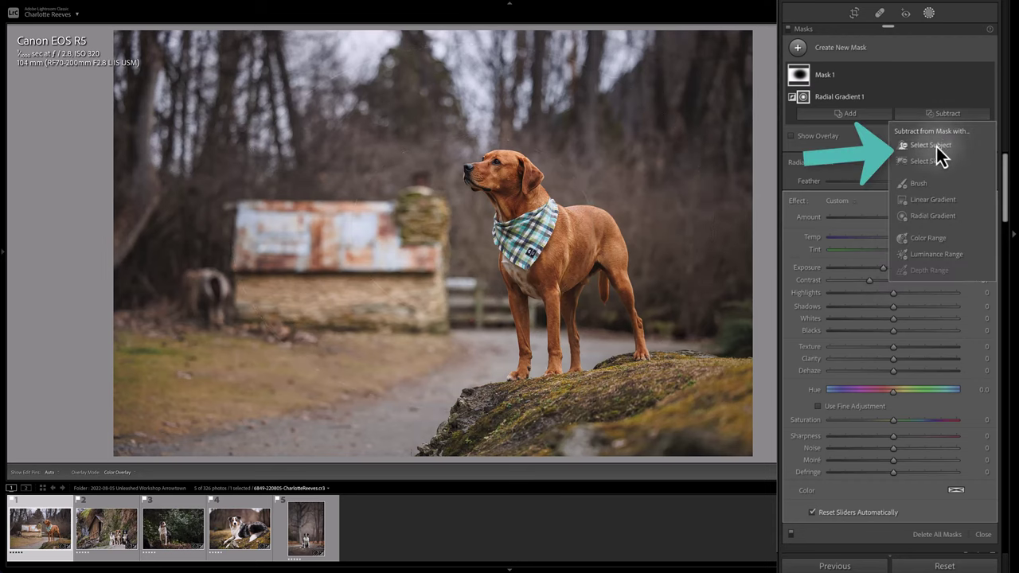
{"action": "left_click", "coordinate": [936, 145]}
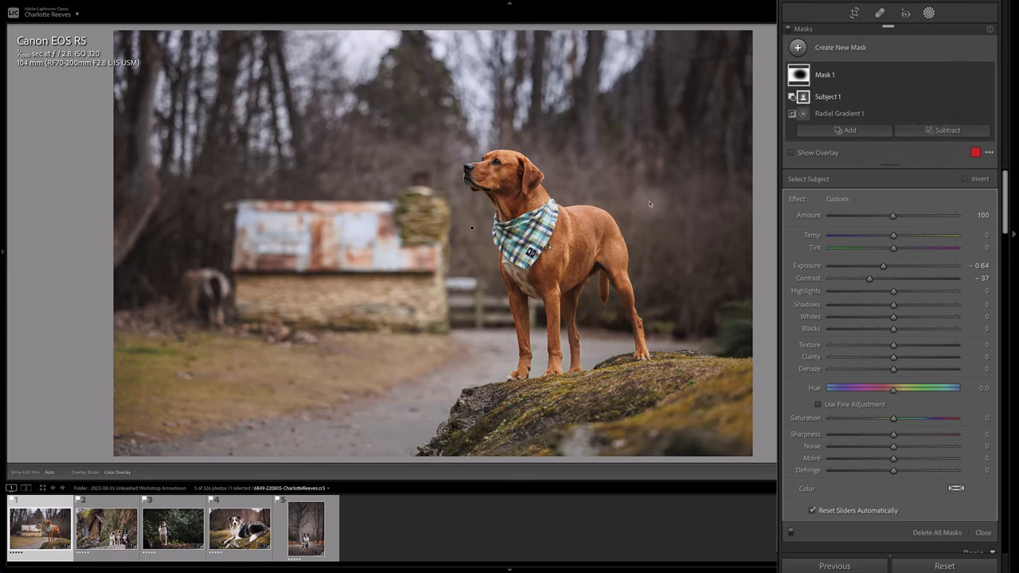
{"action": "key", "text": "o"}
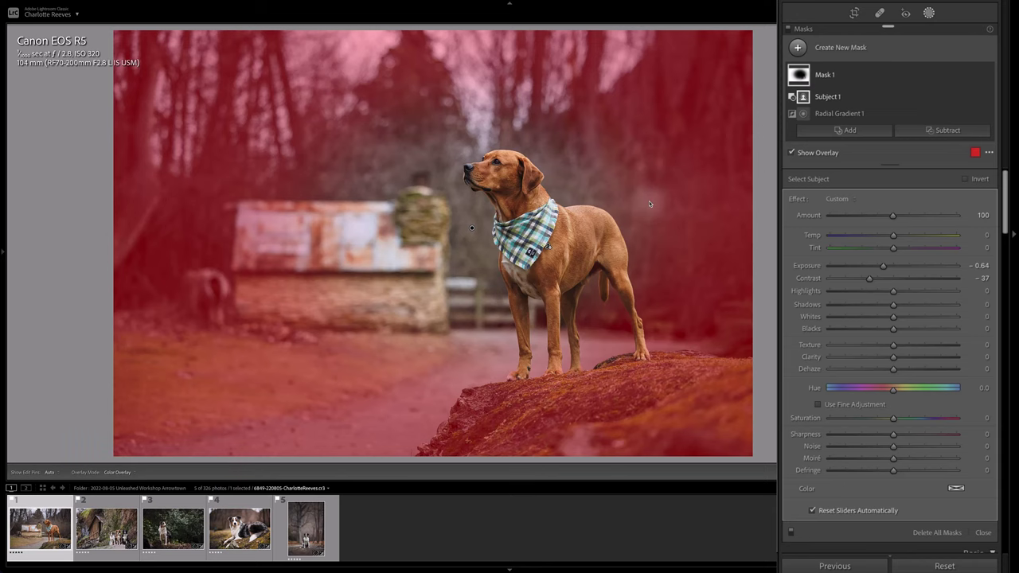
- Show the mask as White on Black, enlarge its radial gradient, and shift it slightly up and away from the dog
{"action": "left_click", "coordinate": [991, 155]}
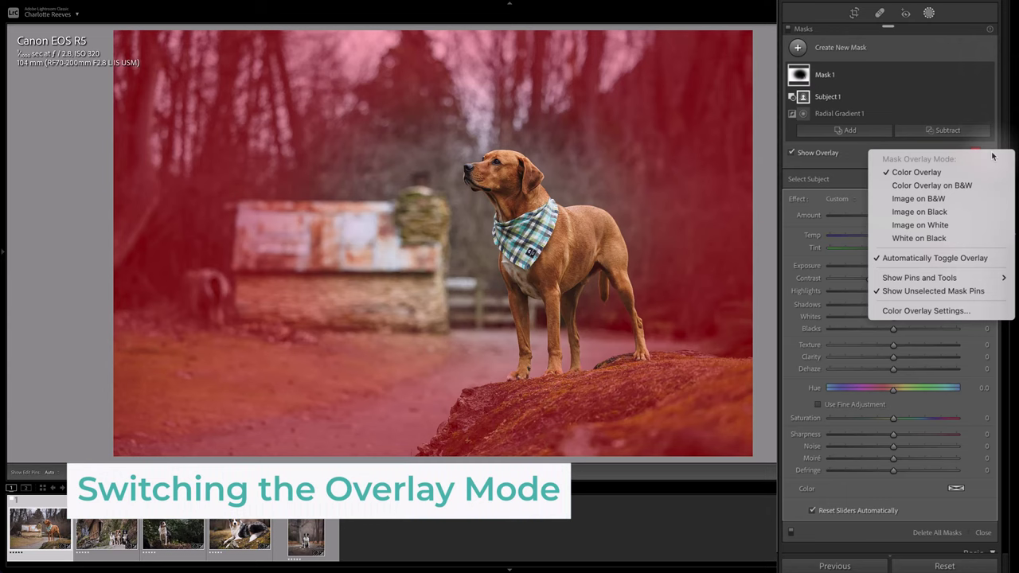
{"action": "left_click", "coordinate": [920, 239]}
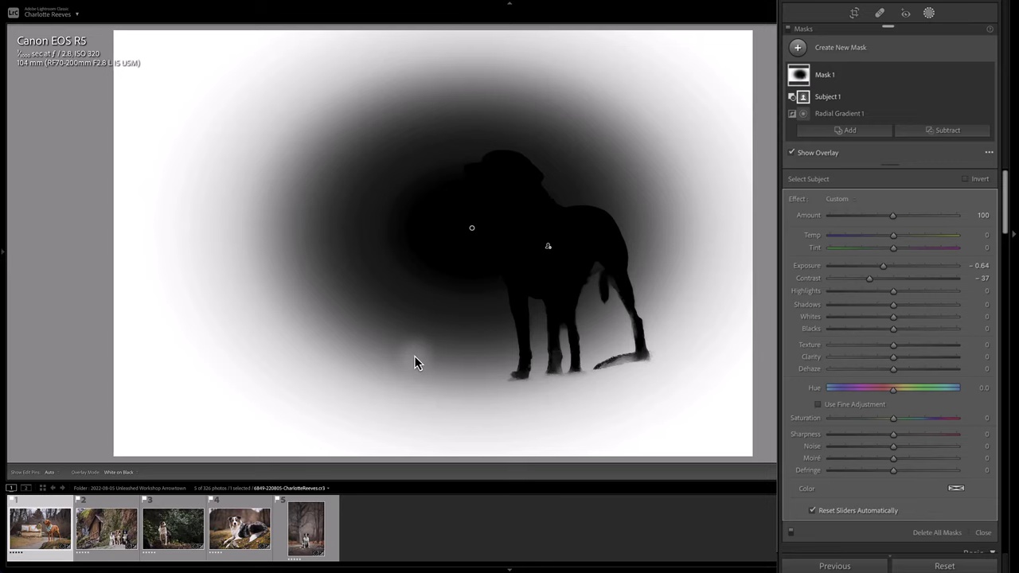
{"action": "left_click", "coordinate": [471, 228]}
{"action": "left_click_drag", "start_coordinate": [231, 228], "coordinate": [198, 228]}
{"action": "left_click_drag", "start_coordinate": [472, 413], "coordinate": [473, 441]}
{"action": "mouse_move", "coordinate": [516, 214]}
{"action": "left_mouse_down"}
{"action": "mouse_move", "coordinate": [489, 230]}
{"action": "mouse_move", "coordinate": [504, 209]}
{"action": "left_mouse_up"}
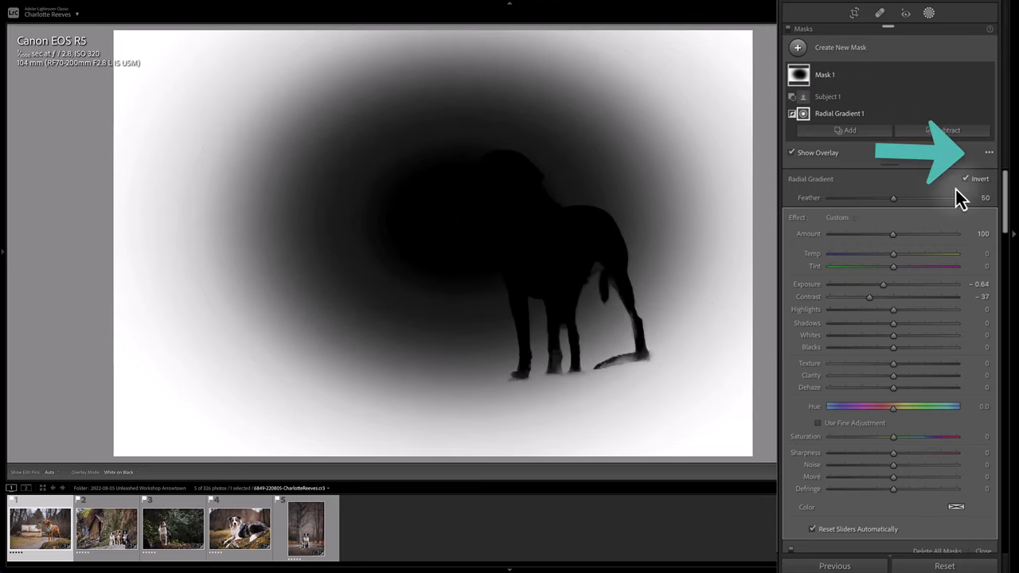
- Switch the mask overlay back to Color Overlay and hide the overlay
{"action": "left_click", "coordinate": [989, 152]}
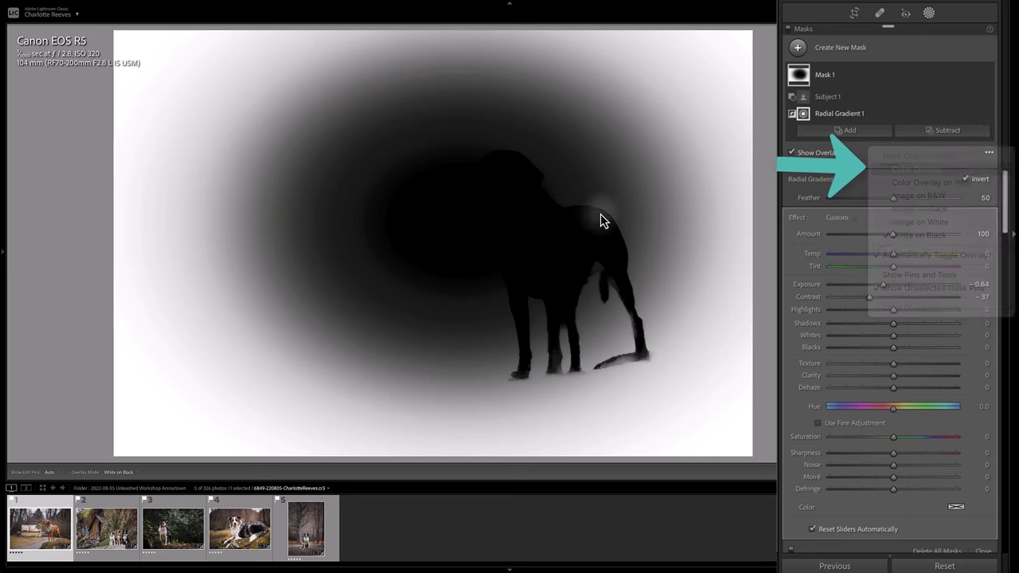
{"action": "key", "text": "shift+o"}
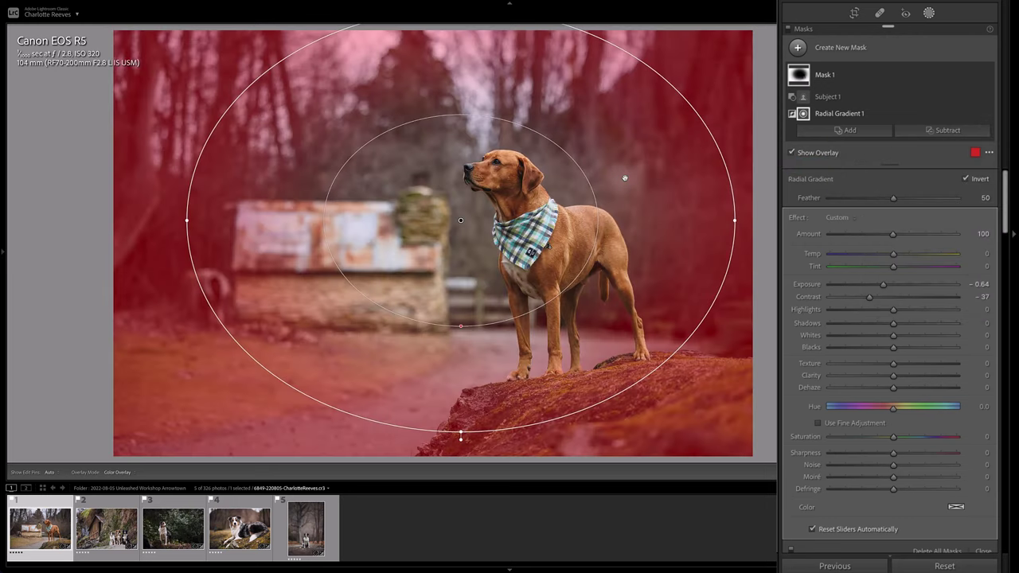
{"action": "key", "text": "o"}
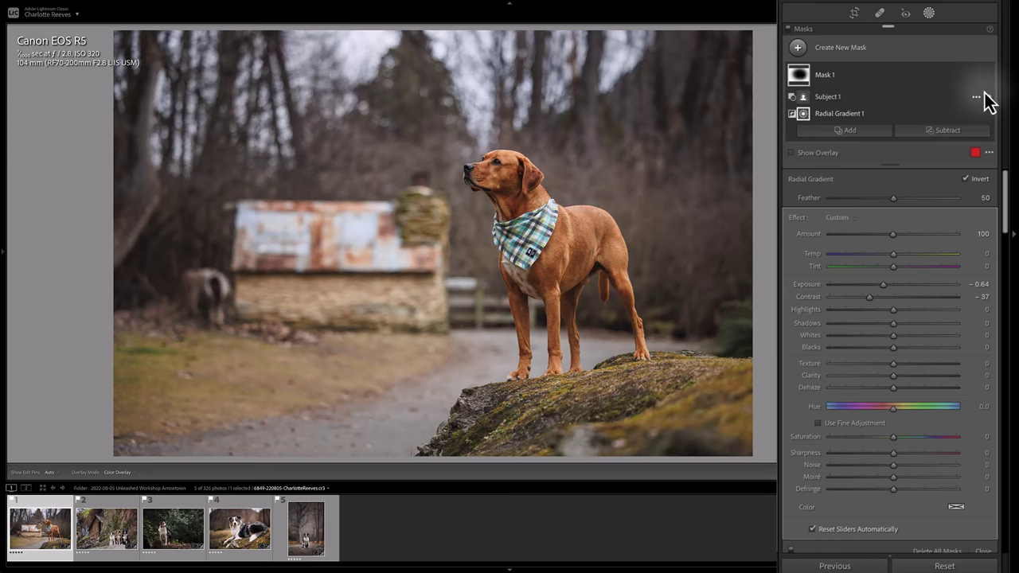
- Toggle the first mask's visibility off and on to compare the photo with and without the darkening
{"action": "left_click", "coordinate": [988, 76]}
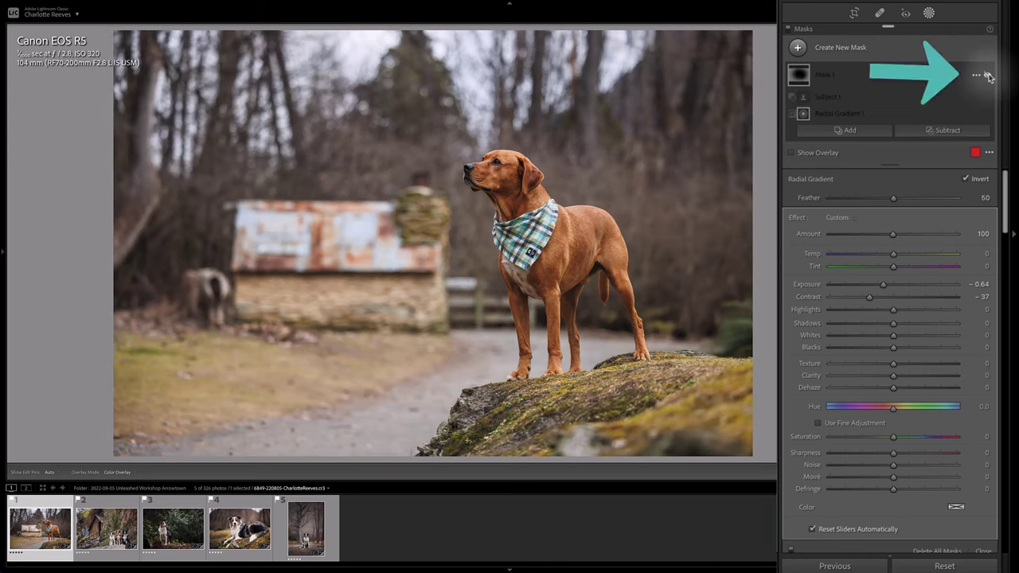
{"action": "left_click", "coordinate": [988, 75]}
{"action": "left_click", "coordinate": [988, 76]}
{"action": "left_click", "coordinate": [988, 75]}
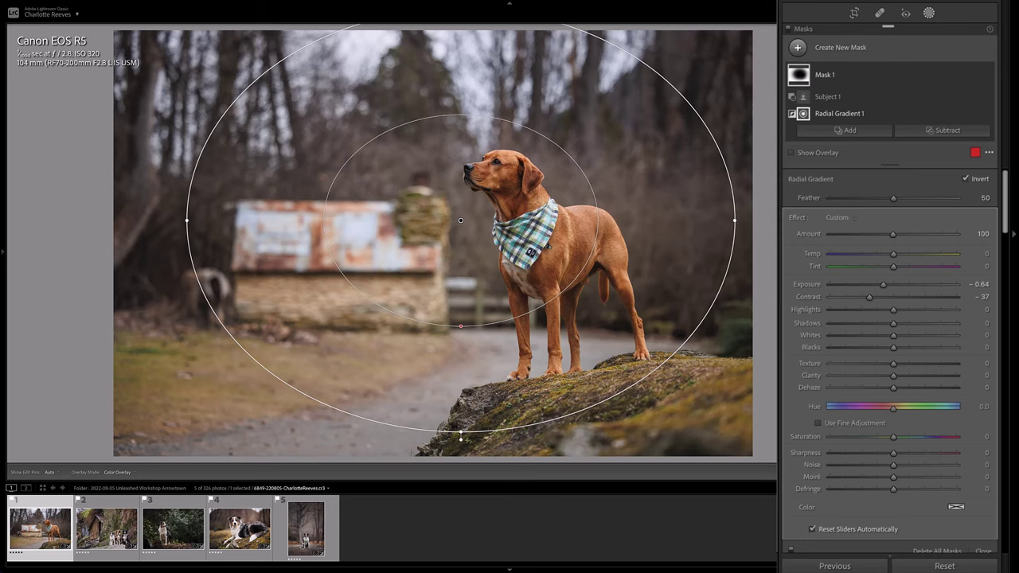
- Create a second radial gradient mask over the trees above the cabin and dog, widening it slightly and centring it near the upper edge
{"action": "mouse_move", "coordinate": [816, 71]}
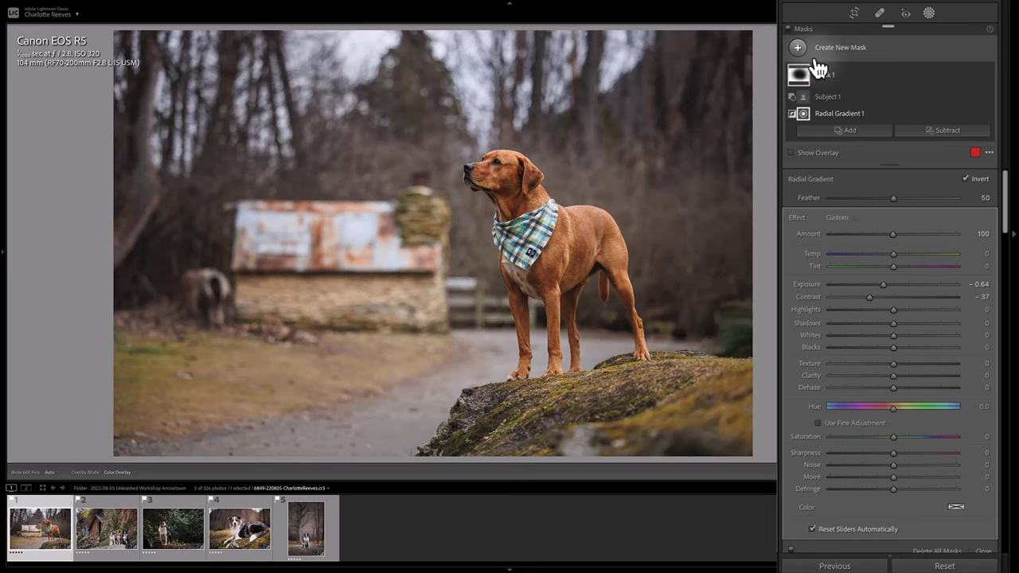
{"action": "left_click", "coordinate": [798, 48]}
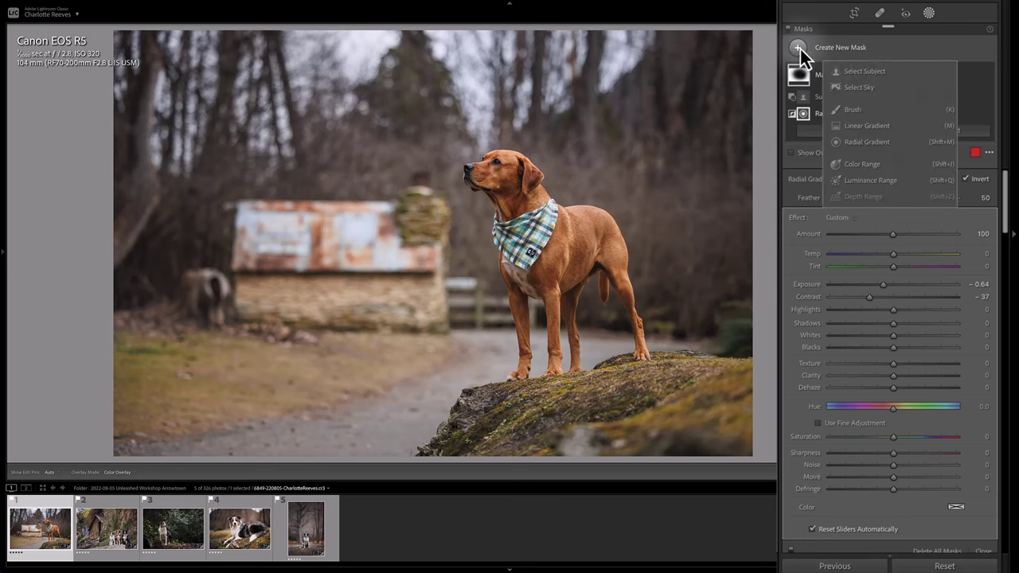
{"action": "left_click", "coordinate": [865, 143]}
{"action": "left_click_drag", "start_coordinate": [438, 105], "coordinate": [693, 335]}
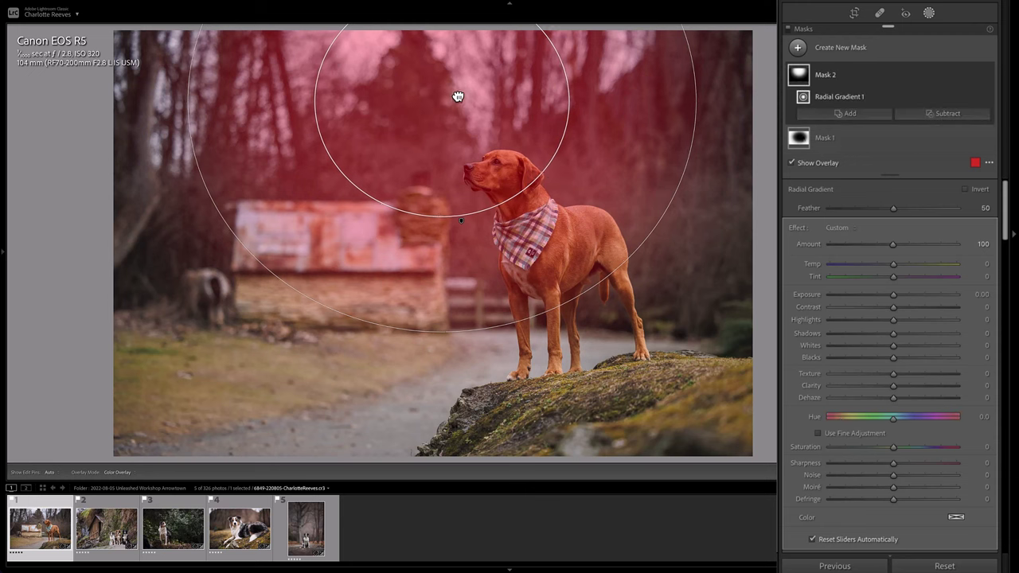
{"action": "left_click_drag", "start_coordinate": [443, 98], "coordinate": [435, 89]}
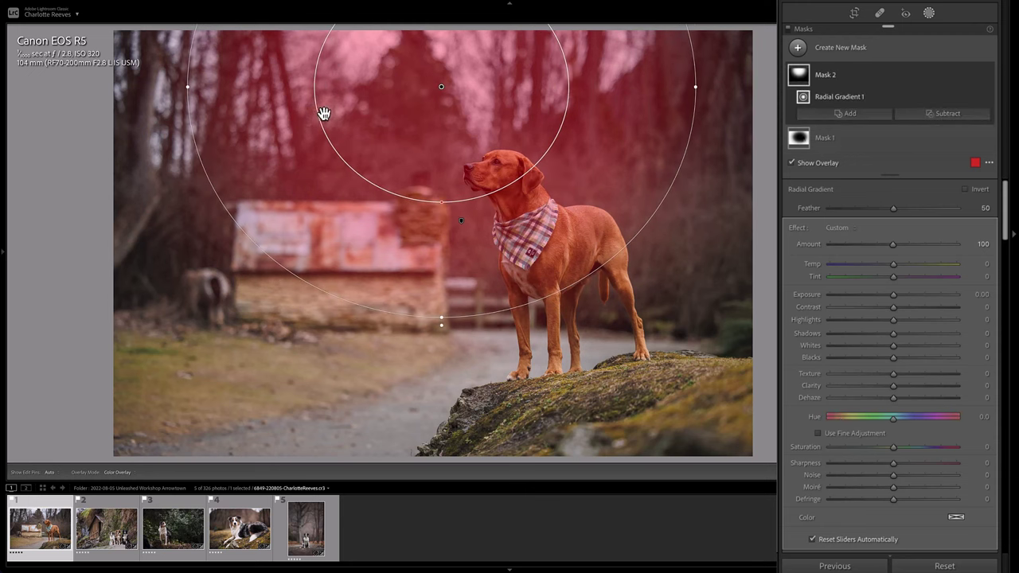
{"action": "left_click_drag", "start_coordinate": [697, 87], "coordinate": [716, 87]}
{"action": "left_click_drag", "start_coordinate": [439, 93], "coordinate": [446, 98]}
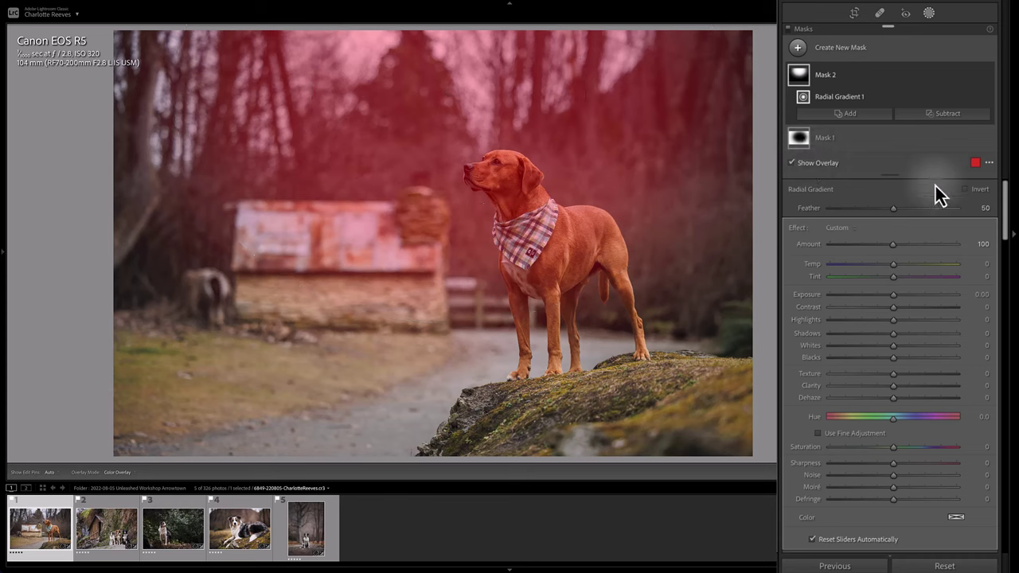
- Subtract the dog from the second mask using Select Subject, and check the mask in White on Black before restoring Color Overlay
{"action": "left_click", "coordinate": [957, 115]}
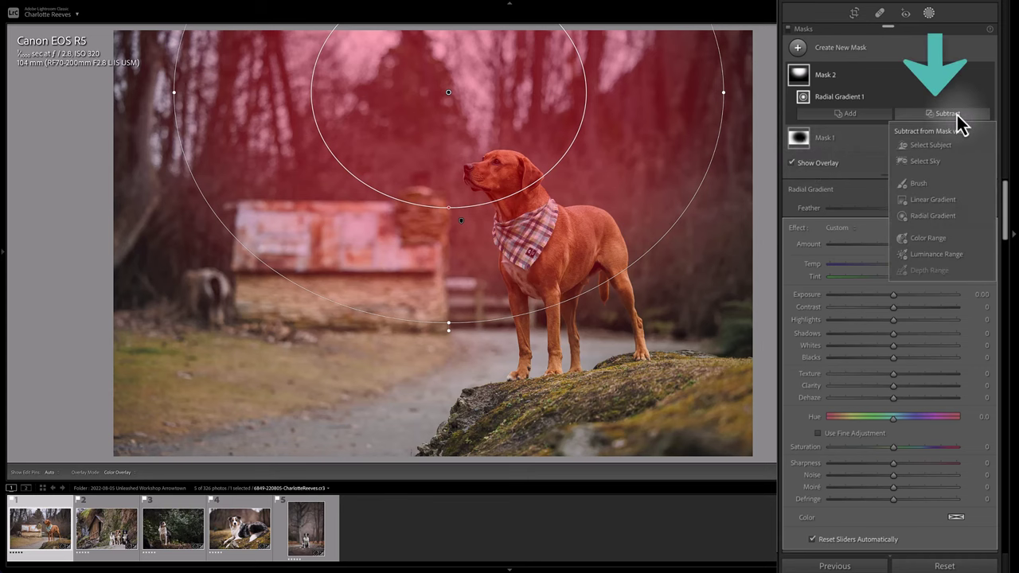
{"action": "left_click", "coordinate": [925, 146]}
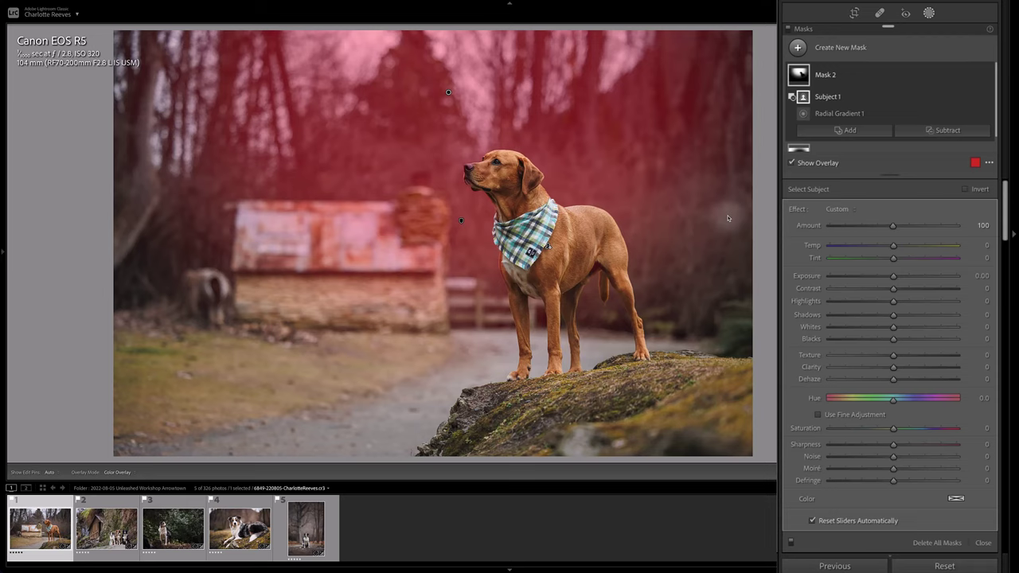
{"action": "left_click", "coordinate": [989, 163]}
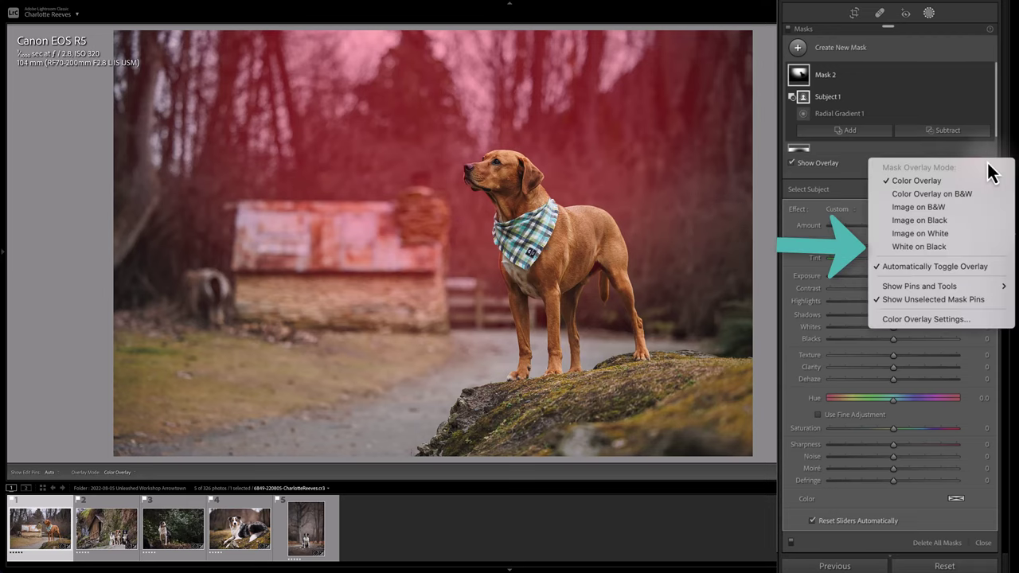
{"action": "left_click", "coordinate": [944, 246]}
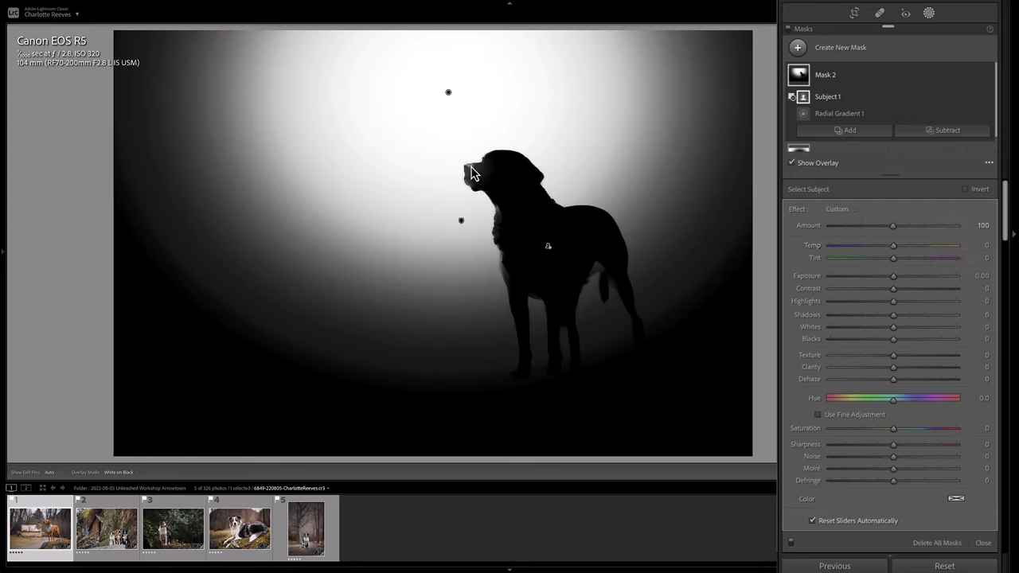
{"action": "left_click", "coordinate": [989, 162]}
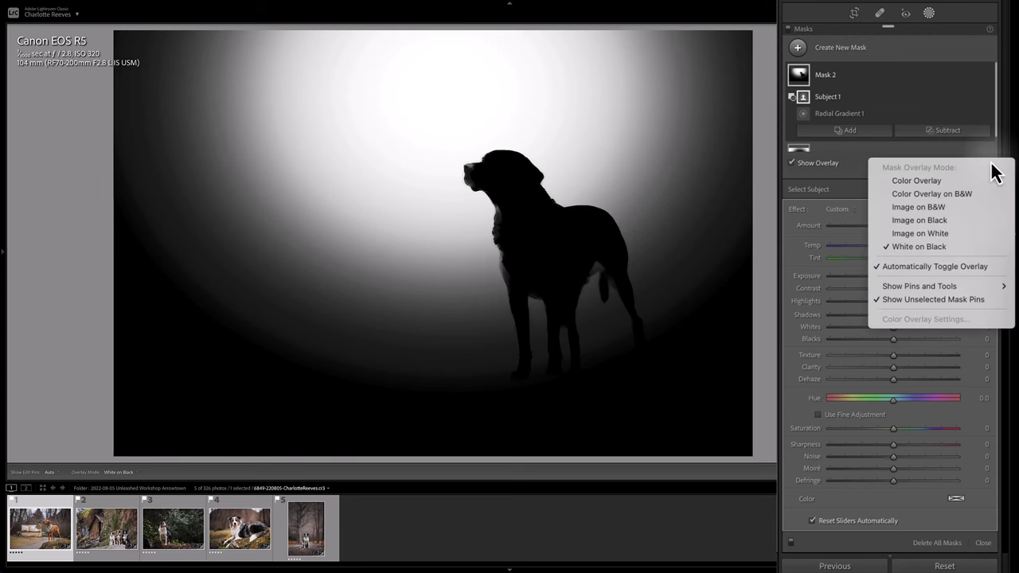
{"action": "left_click", "coordinate": [926, 181]}
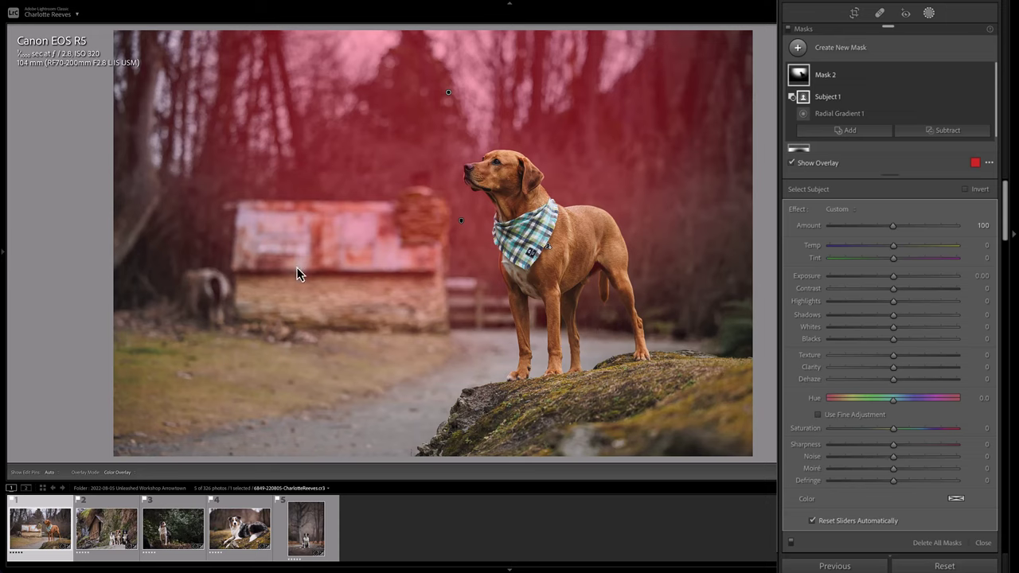
- Subtract the cabin from Mask 2 by brushing over its roof, walls and chimney, resizing the brush for the detail
{"action": "left_click", "coordinate": [965, 132]}
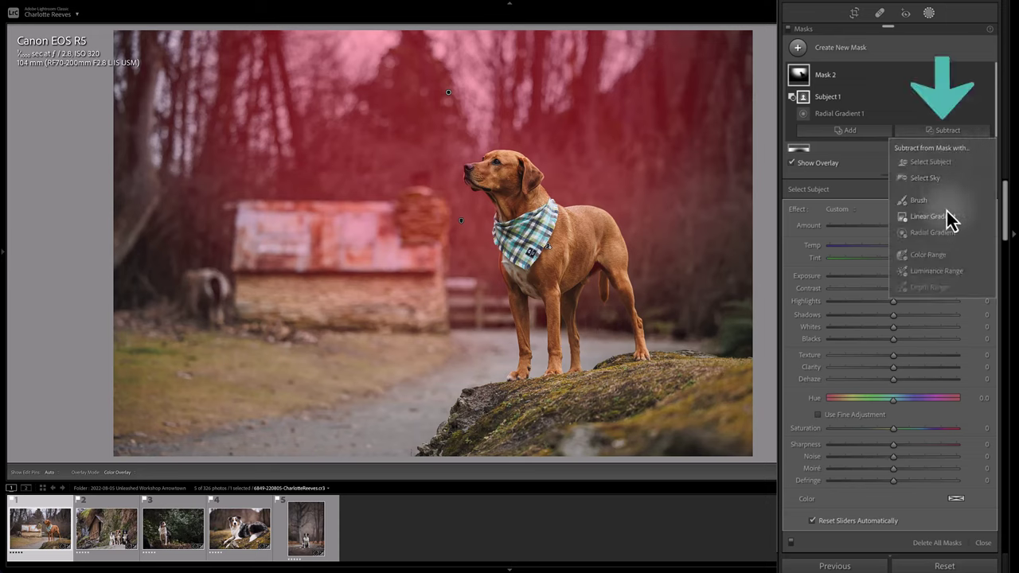
{"action": "left_click", "coordinate": [920, 201]}
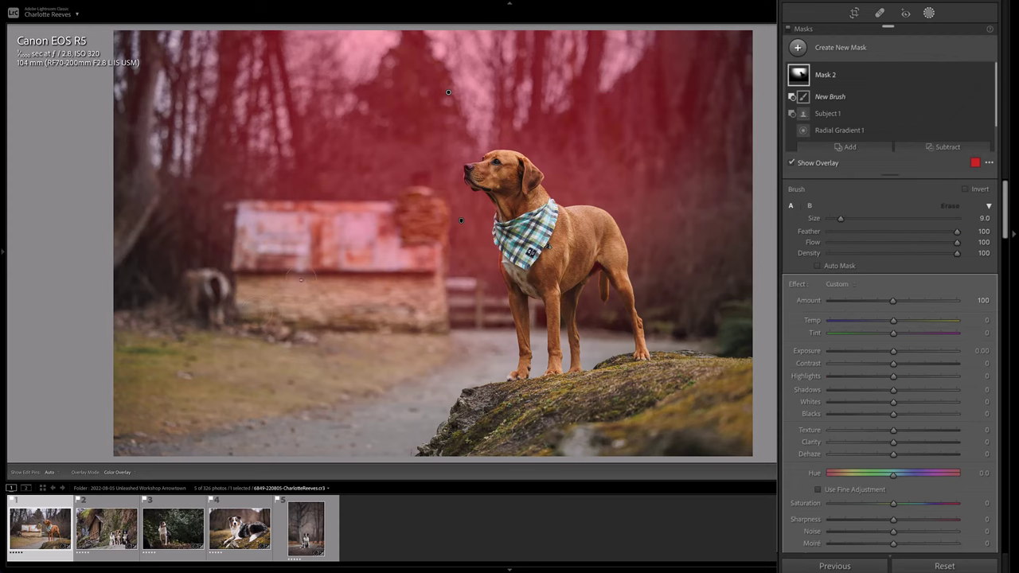
{"action": "key", "text": "bracketright"}
{"action": "mouse_move", "coordinate": [253, 275]}
{"action": "left_mouse_down"}
{"action": "mouse_move", "coordinate": [231, 275]}
{"action": "mouse_move", "coordinate": [335, 259]}
{"action": "mouse_move", "coordinate": [255, 247]}
{"action": "mouse_move", "coordinate": [249, 236]}
{"action": "mouse_move", "coordinate": [207, 320]}
{"action": "mouse_move", "coordinate": [280, 322]}
{"action": "mouse_move", "coordinate": [343, 262]}
{"action": "mouse_move", "coordinate": [370, 275]}
{"action": "mouse_move", "coordinate": [366, 373]}
{"action": "mouse_move", "coordinate": [430, 315]}
{"action": "mouse_move", "coordinate": [424, 253]}
{"action": "mouse_move", "coordinate": [402, 234]}
{"action": "mouse_move", "coordinate": [418, 208]}
{"action": "mouse_move", "coordinate": [410, 238]}
{"action": "mouse_move", "coordinate": [334, 240]}
{"action": "mouse_move", "coordinate": [294, 224]}
{"action": "mouse_move", "coordinate": [205, 229]}
{"action": "mouse_move", "coordinate": [277, 352]}
{"action": "mouse_move", "coordinate": [391, 281]}
{"action": "mouse_move", "coordinate": [410, 201]}
{"action": "left_mouse_up"}
{"action": "scroll", "coordinate": [409, 200], "scroll_direction": "down", "scroll_amount": 3}
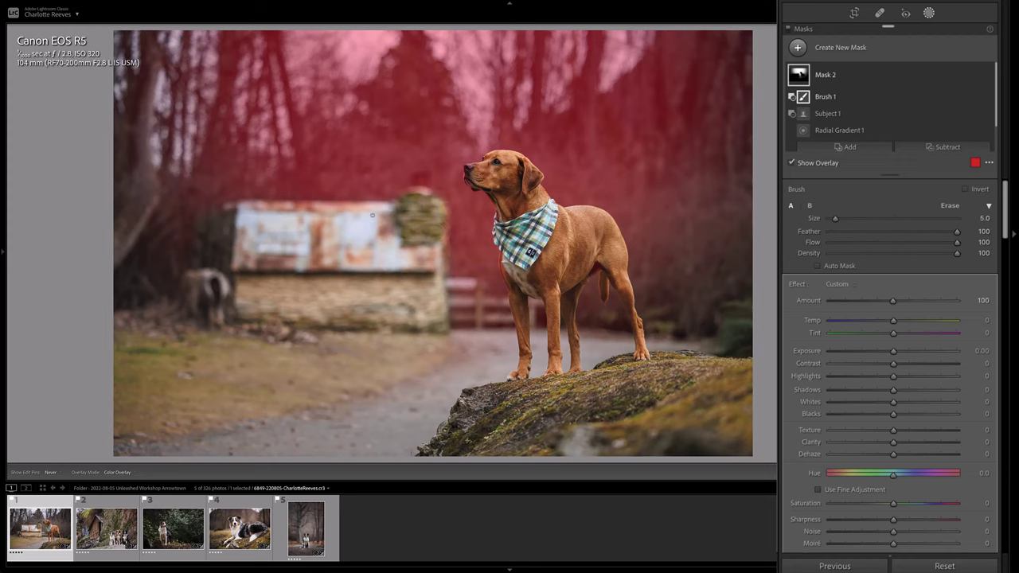
{"action": "scroll", "coordinate": [188, 263], "scroll_direction": "up", "scroll_amount": 11}
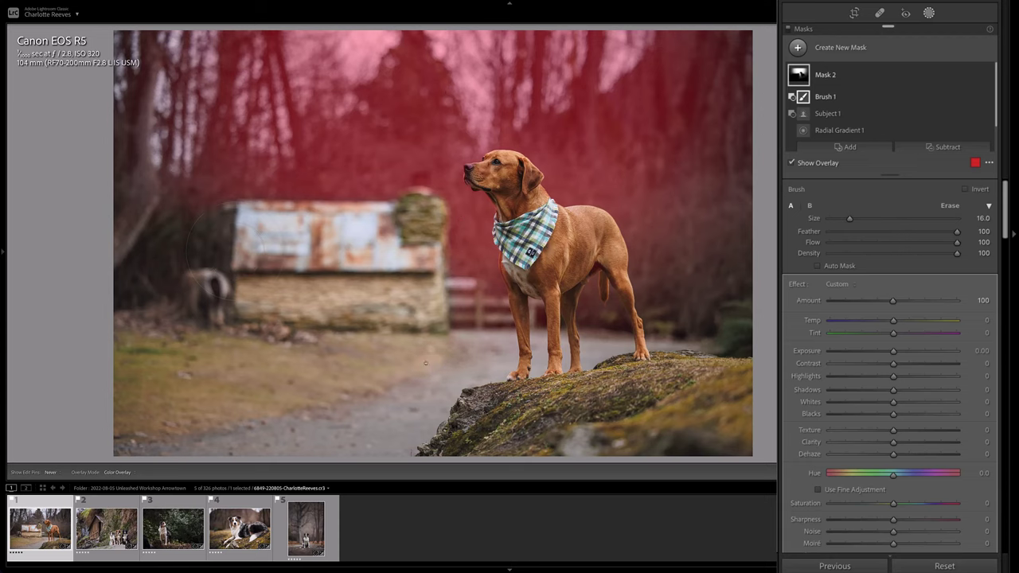
- Check Mask 2 as White on Black and restore the Color Overlay mode
{"action": "left_click", "coordinate": [988, 163]}
{"action": "left_click", "coordinate": [916, 247]}
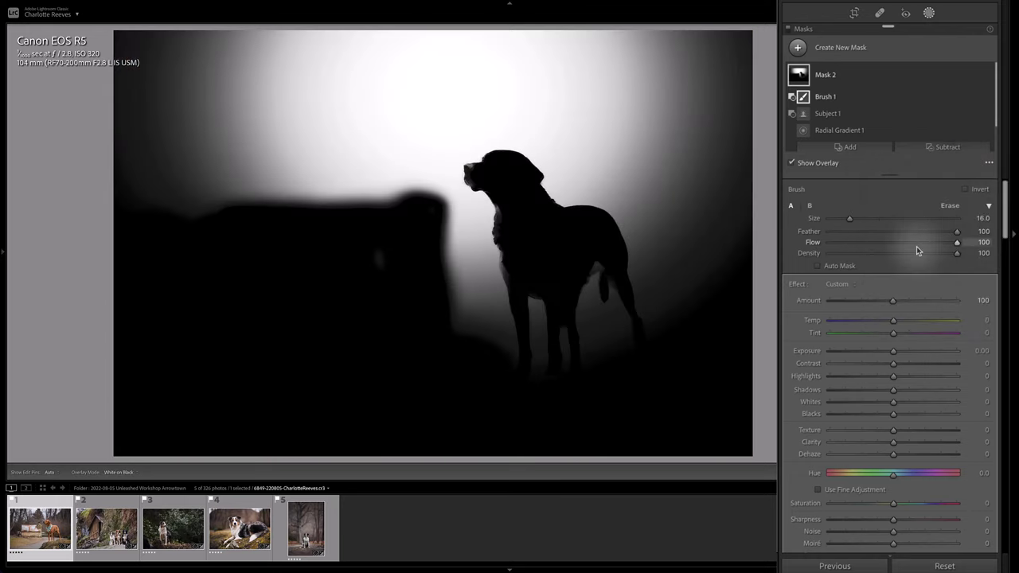
{"action": "left_click", "coordinate": [989, 163]}
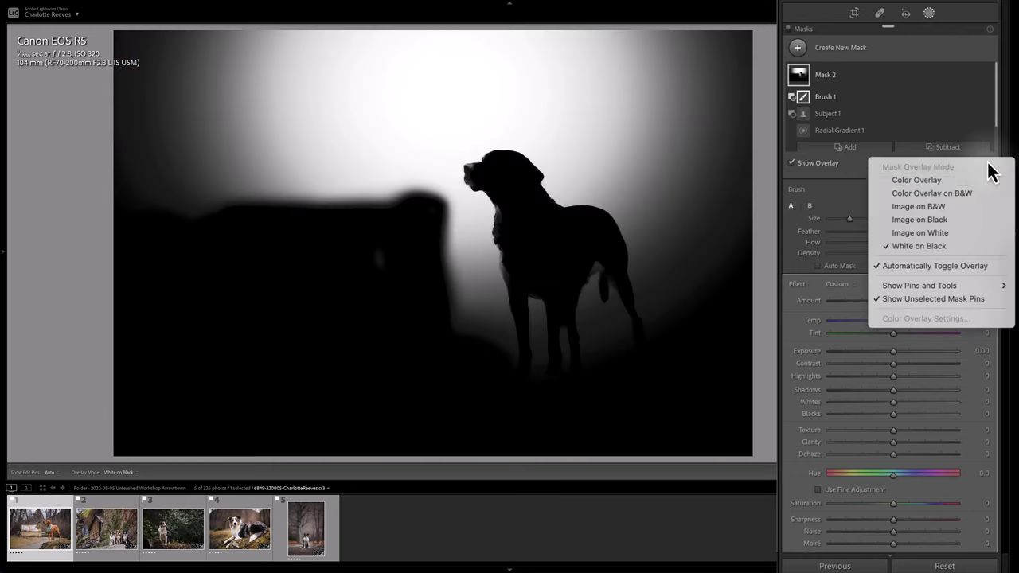
{"action": "left_click", "coordinate": [933, 182]}
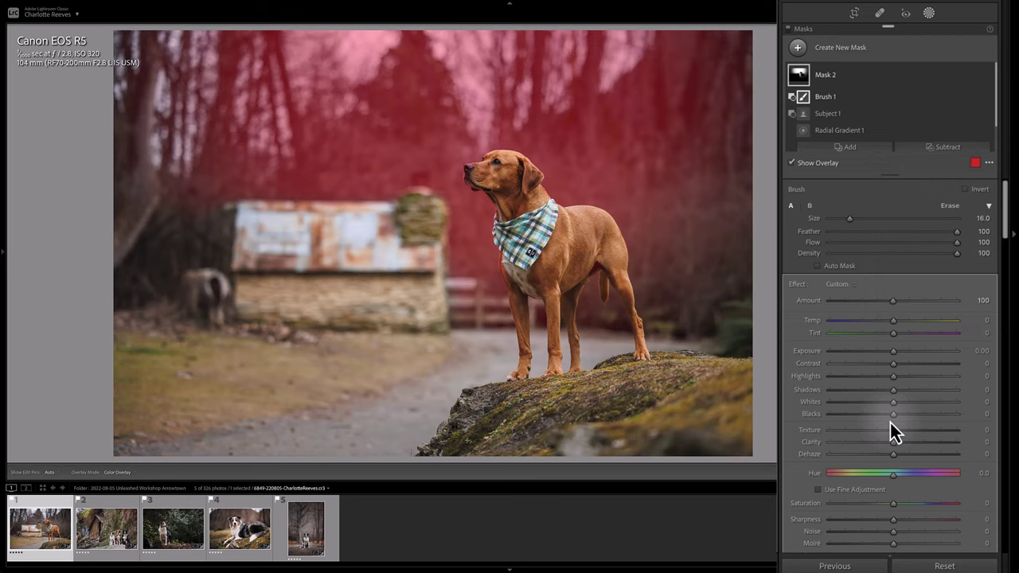
- Hide the overlay and set Mask 2's Dehaze to −20 and Exposure to 0.13
{"action": "key", "text": "o"}
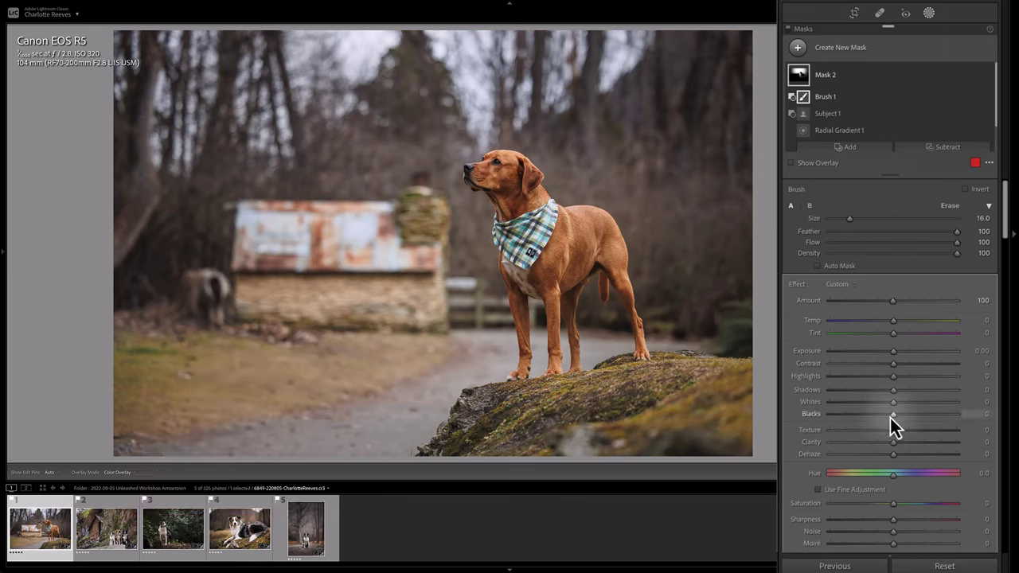
{"action": "left_click_drag", "start_coordinate": [894, 455], "coordinate": [883, 456]}
{"action": "left_click_drag", "start_coordinate": [894, 354], "coordinate": [897, 352]}
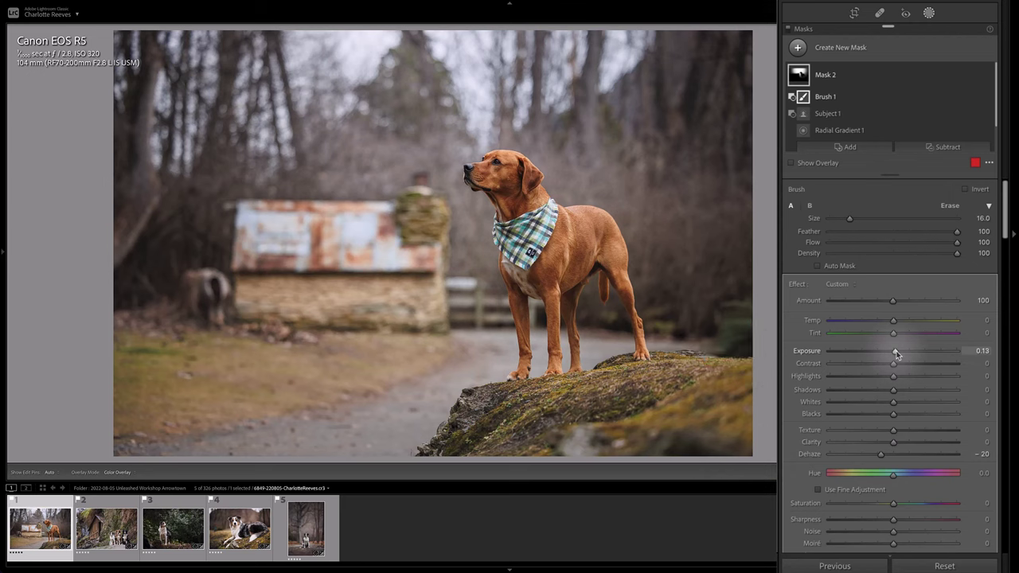
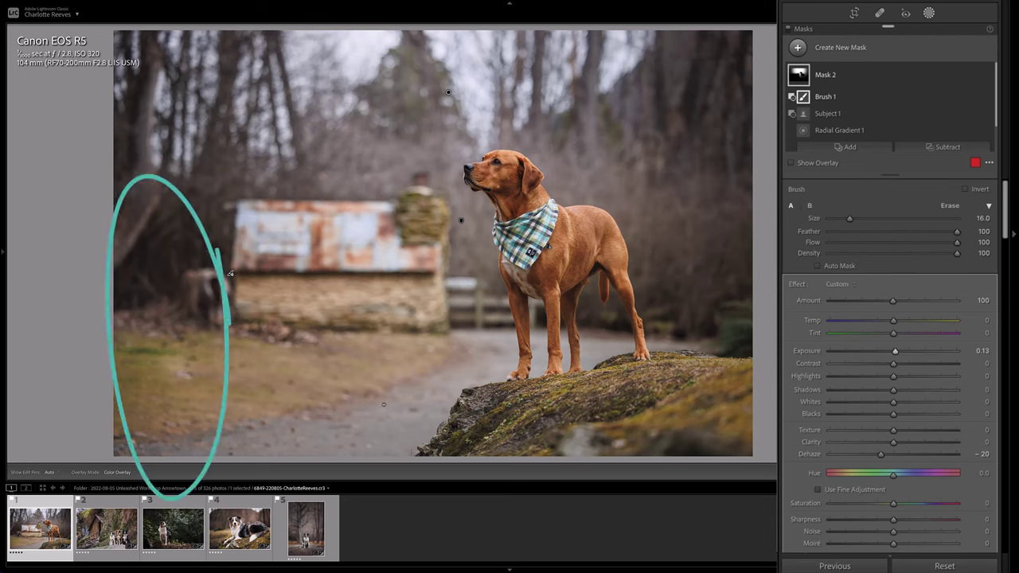
- Start a third mask using a brush with size 38 and feather 100
{"action": "left_click", "coordinate": [797, 50]}
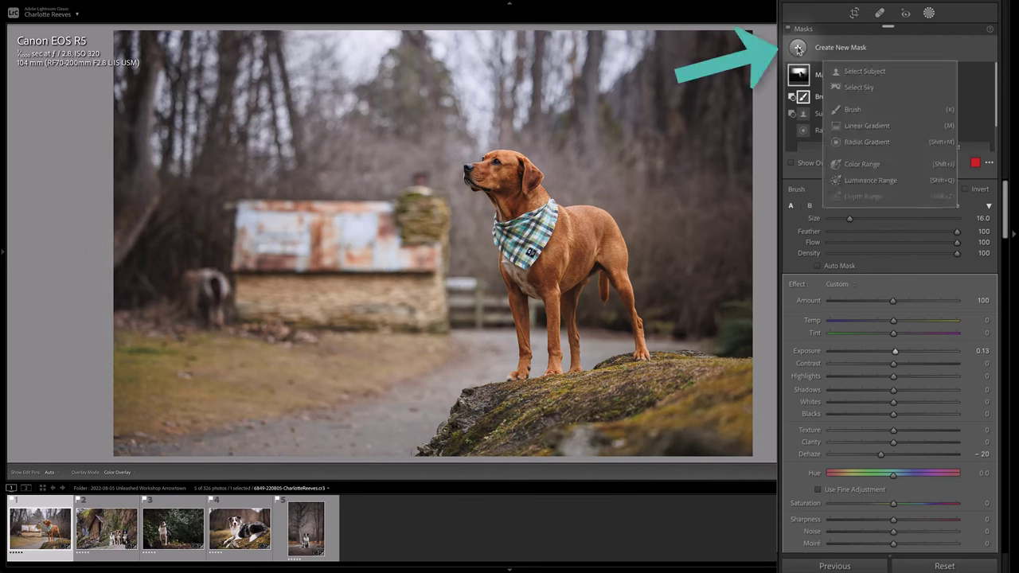
{"action": "left_click", "coordinate": [857, 112]}
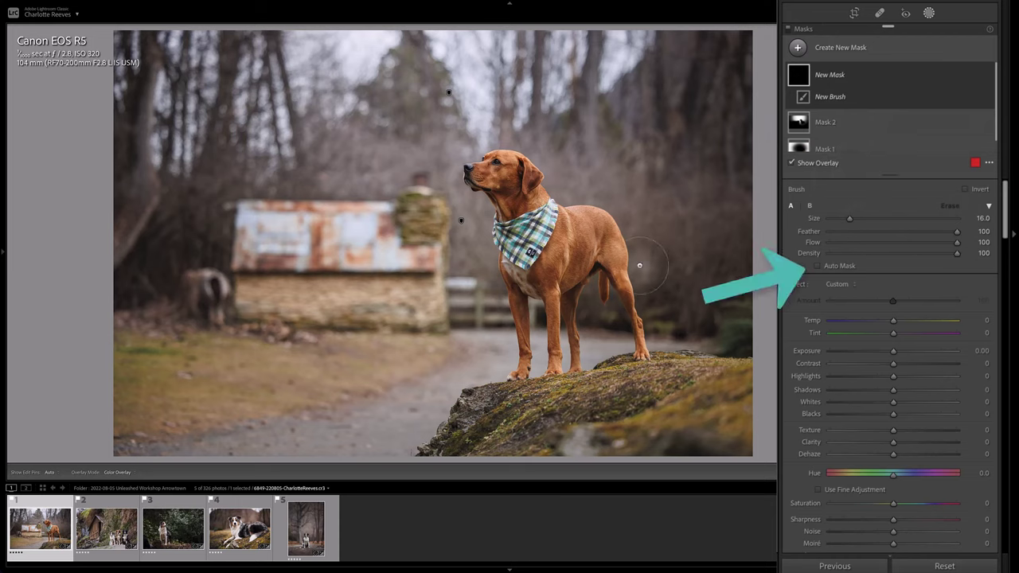
{"action": "key", "text": "bracketright"}
{"action": "key", "text": "bracketright"}
{"action": "key", "text": "bracketright"}
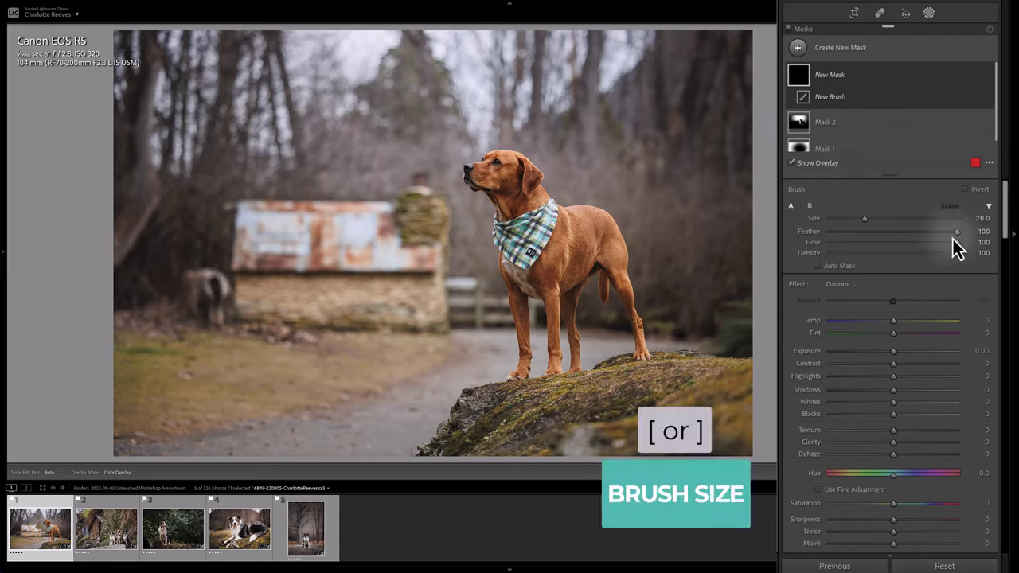
{"action": "left_click_drag", "start_coordinate": [957, 231], "coordinate": [972, 243]}
{"action": "key", "text": "bracketright"}
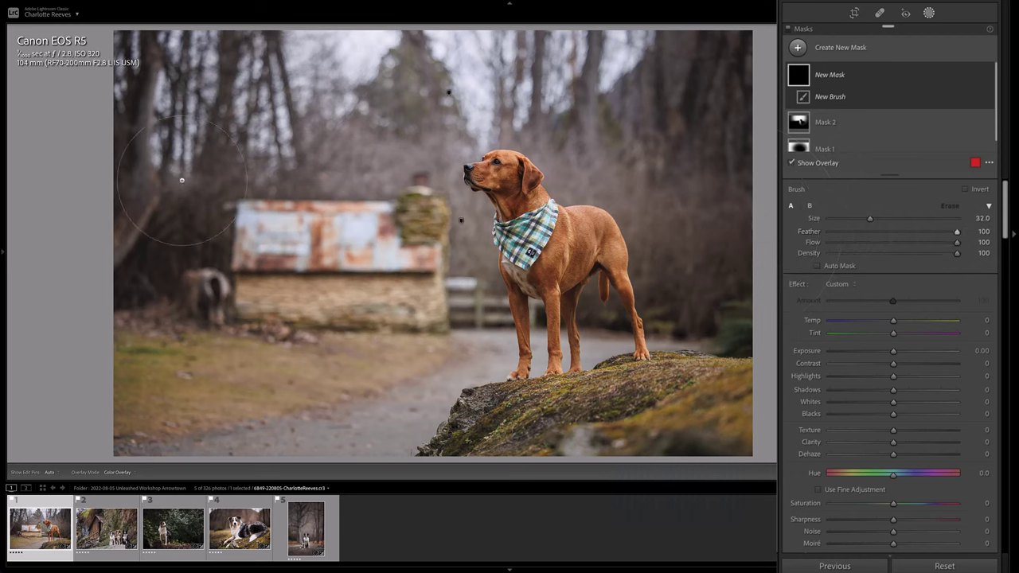
{"action": "key", "text": "bracketright"}
{"action": "key", "text": "bracketright"}
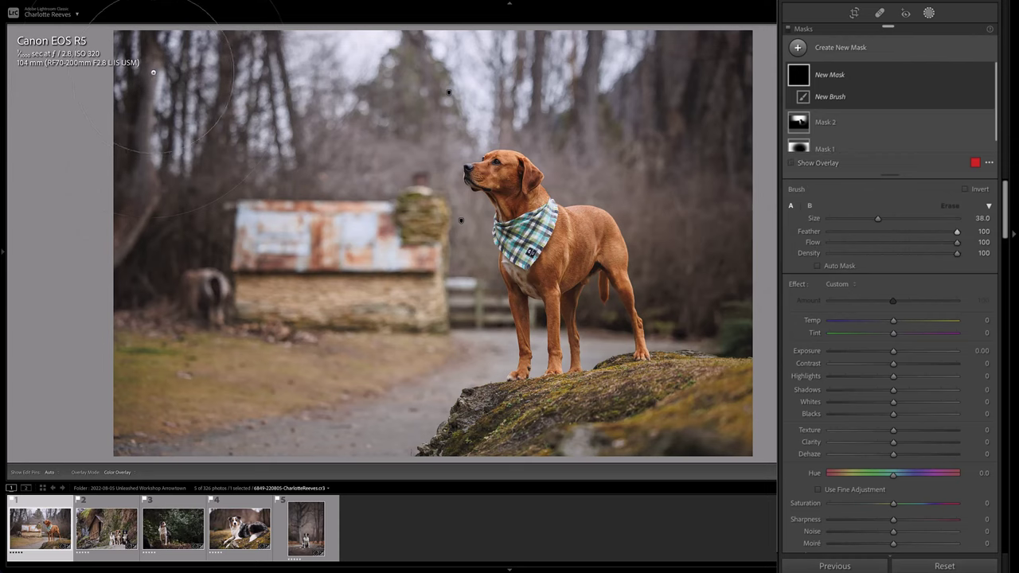
- Paint the new mask over the trees along the photo's left edge and across the grass and path below
{"action": "key", "text": "h"}
{"action": "left_click", "coordinate": [187, 273]}
{"action": "left_click_drag", "start_coordinate": [185, 312], "coordinate": [176, 249]}
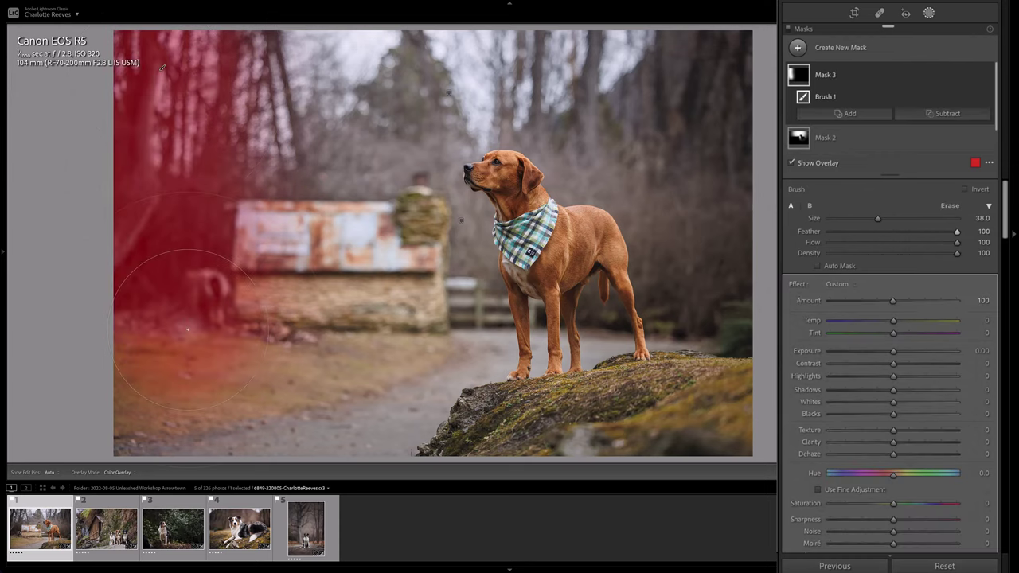
{"action": "mouse_move", "coordinate": [177, 375]}
{"action": "left_mouse_down"}
{"action": "mouse_move", "coordinate": [271, 413]}
{"action": "mouse_move", "coordinate": [399, 413]}
{"action": "left_mouse_up"}
- Reduce the brush size to 27 and paint over the mossy rock and the trees along the photo's right edge
{"action": "key", "text": "bracketleft"}
{"action": "key", "text": "bracketleft"}
{"action": "key", "text": "h"}
{"action": "key", "text": "h"}
{"action": "key", "text": "bracketleft"}
{"action": "key", "text": "bracketleft"}
{"action": "mouse_move", "coordinate": [472, 422]}
{"action": "left_mouse_down"}
{"action": "mouse_move", "coordinate": [726, 395]}
{"action": "mouse_move", "coordinate": [487, 446]}
{"action": "left_mouse_up"}
{"action": "mouse_move", "coordinate": [745, 350]}
{"action": "left_mouse_down"}
{"action": "mouse_move", "coordinate": [732, 80]}
{"action": "mouse_move", "coordinate": [735, 243]}
{"action": "left_mouse_up"}
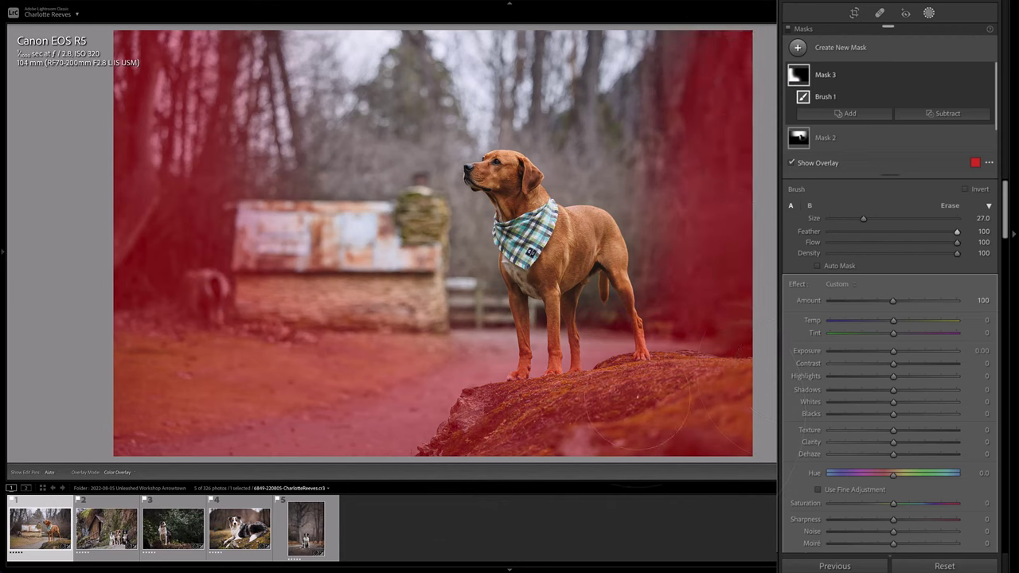
{"action": "key", "text": "h"}
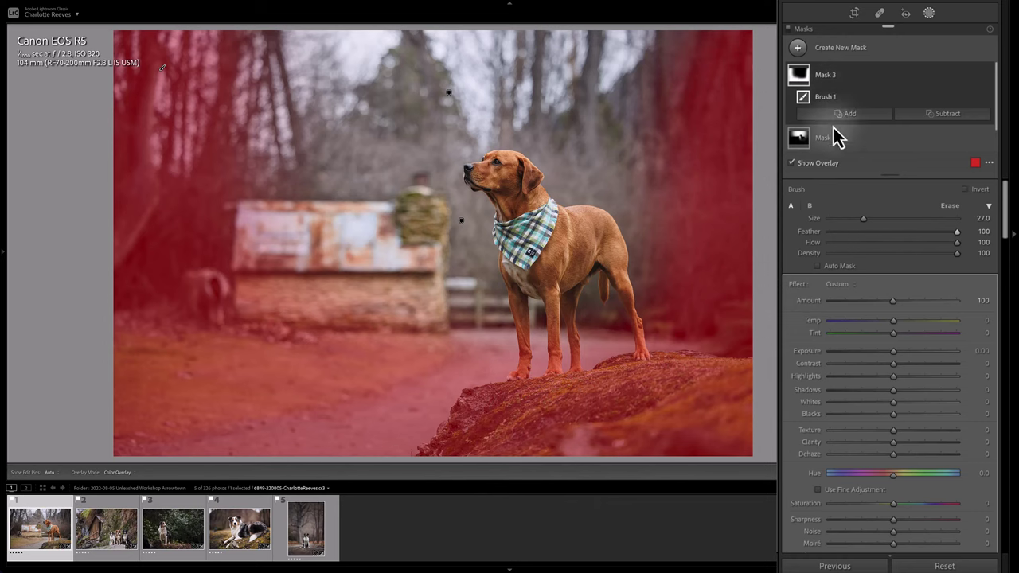
- With an erasing brush of size 24 and Auto Mask off, remove the mask from the background trees above the cabin's left end
{"action": "left_click", "coordinate": [950, 207]}
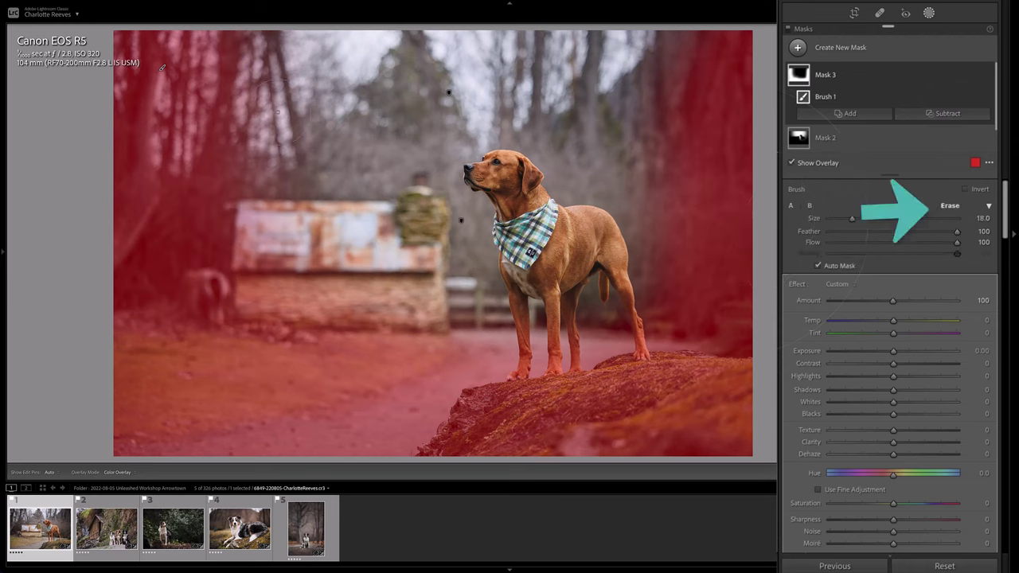
{"action": "key", "text": "bracketright"}
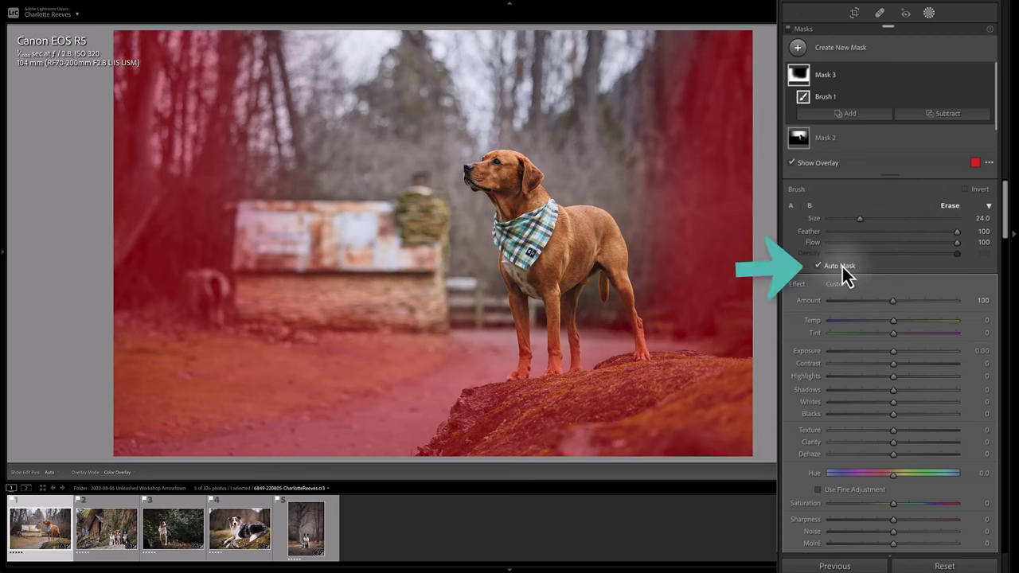
{"action": "left_click", "coordinate": [839, 266]}
{"action": "left_click_drag", "start_coordinate": [262, 231], "coordinate": [235, 96]}
{"action": "mouse_move", "coordinate": [246, 58]}
{"action": "left_mouse_down"}
{"action": "mouse_move", "coordinate": [245, 157]}
{"action": "mouse_move", "coordinate": [250, 78]}
{"action": "mouse_move", "coordinate": [213, 52]}
{"action": "left_mouse_up"}
- Enlarge the erasing brush to about 32 and remove the mask from the cabin and the path between it and the dog
{"action": "key", "text": "bracketright"}
{"action": "key", "text": "bracketright"}
{"action": "key", "text": "bracketright"}
{"action": "mouse_move", "coordinate": [289, 297]}
{"action": "left_mouse_down"}
{"action": "mouse_move", "coordinate": [417, 293]}
{"action": "mouse_move", "coordinate": [242, 257]}
{"action": "mouse_move", "coordinate": [273, 279]}
{"action": "mouse_move", "coordinate": [272, 309]}
{"action": "mouse_move", "coordinate": [405, 294]}
{"action": "mouse_move", "coordinate": [252, 295]}
{"action": "mouse_move", "coordinate": [235, 196]}
{"action": "mouse_move", "coordinate": [243, 104]}
{"action": "mouse_move", "coordinate": [171, 10]}
{"action": "mouse_move", "coordinate": [263, 288]}
{"action": "left_mouse_up"}
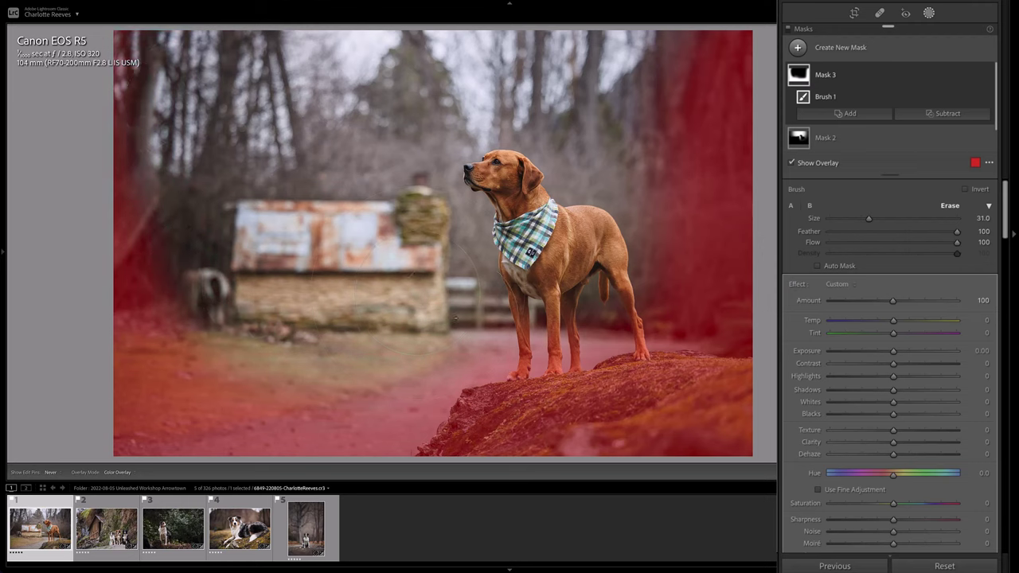
{"action": "key", "text": "h"}
{"action": "left_click_drag", "start_coordinate": [457, 275], "coordinate": [509, 354]}
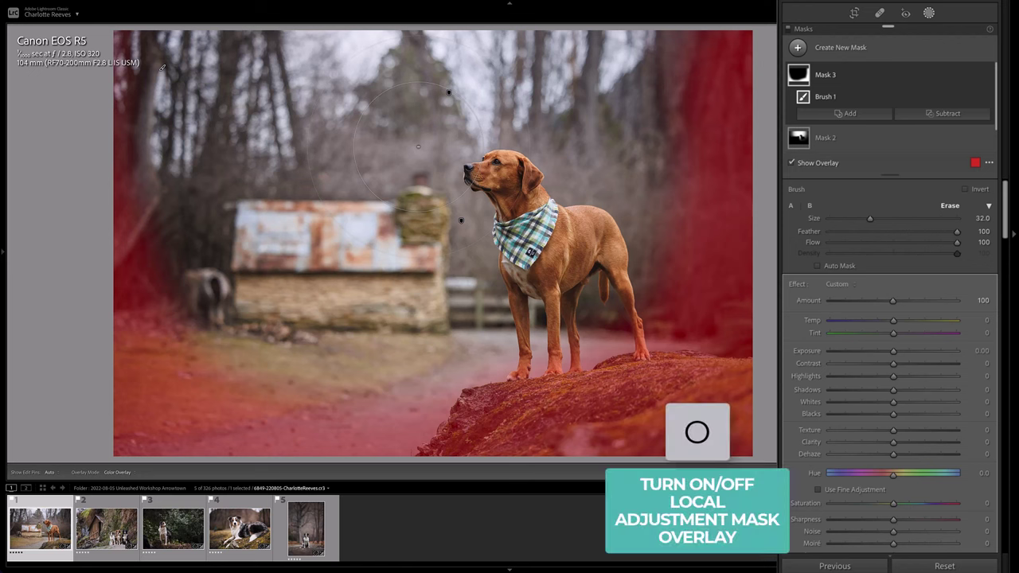
- Hide the overlay, set Mask 3's Exposure to −0.69 and Contrast to −37, and compare the photo with all masks off and on
{"action": "key", "text": "o"}
{"action": "left_click_drag", "start_coordinate": [894, 365], "coordinate": [870, 365]}
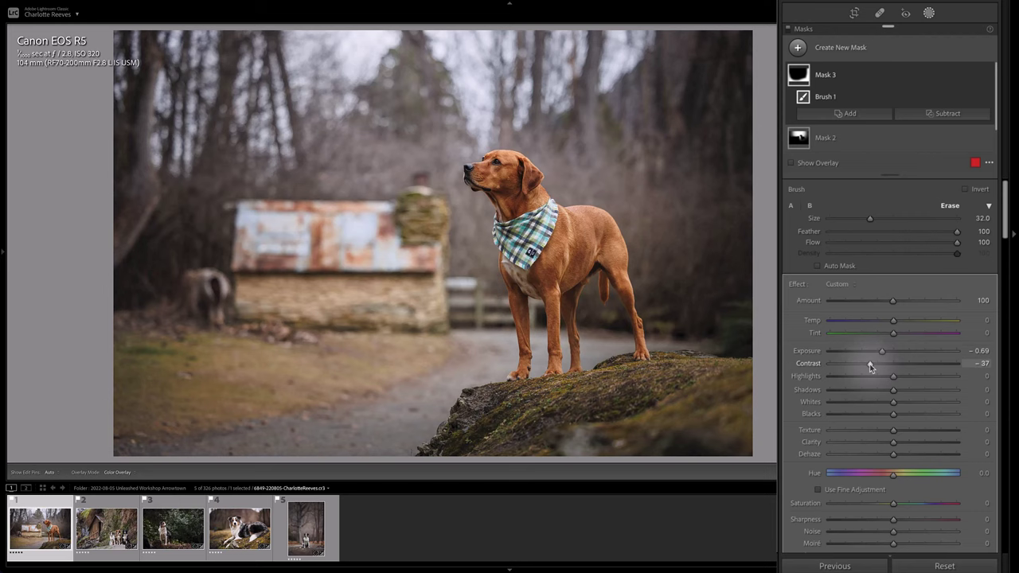
{"action": "left_click", "coordinate": [789, 31]}
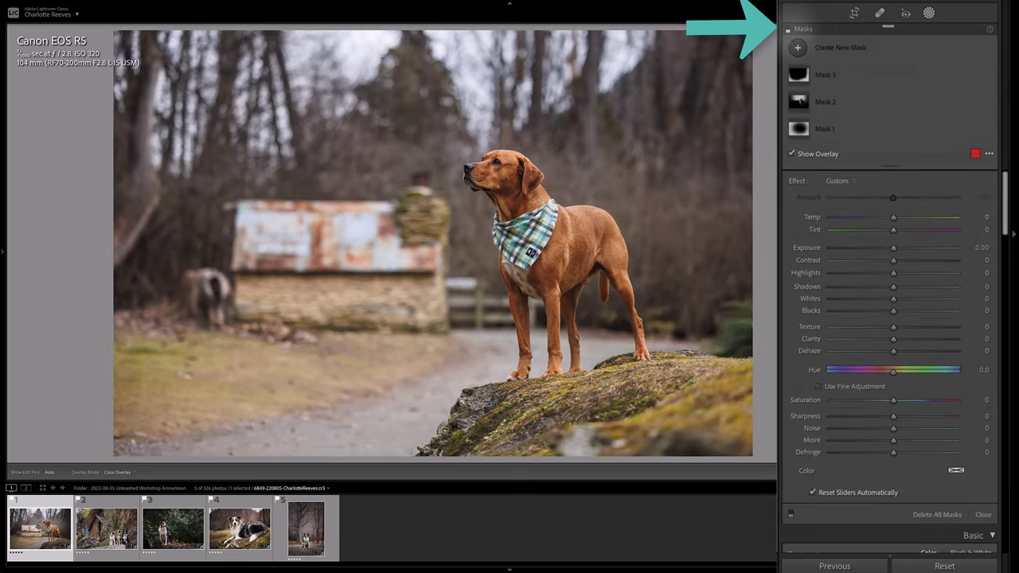
{"action": "left_click", "coordinate": [788, 30]}
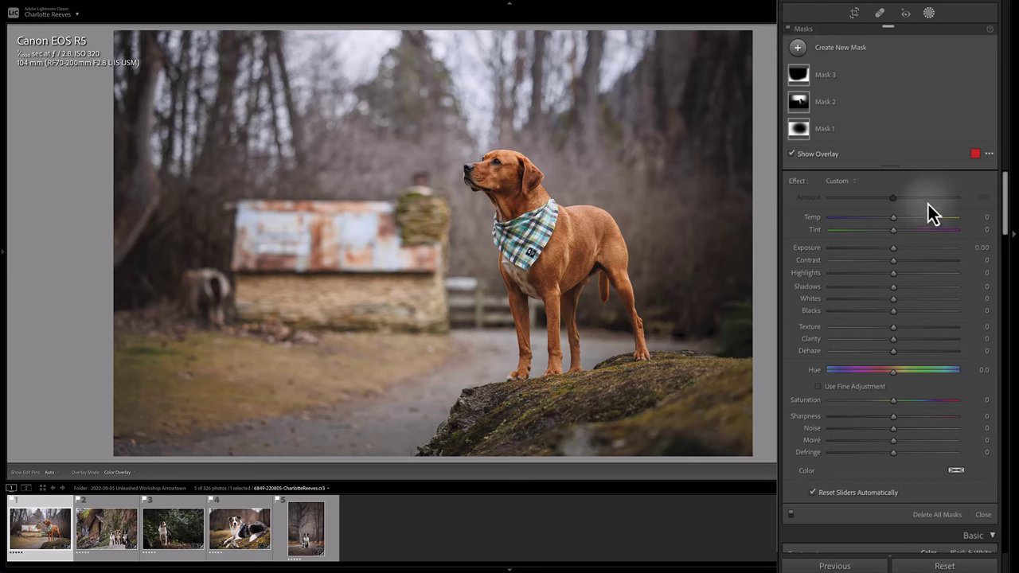
- Create a fourth mask of the dog using Select Subject, checking it as White on Black before restoring Color Overlay
{"action": "left_click", "coordinate": [797, 47]}
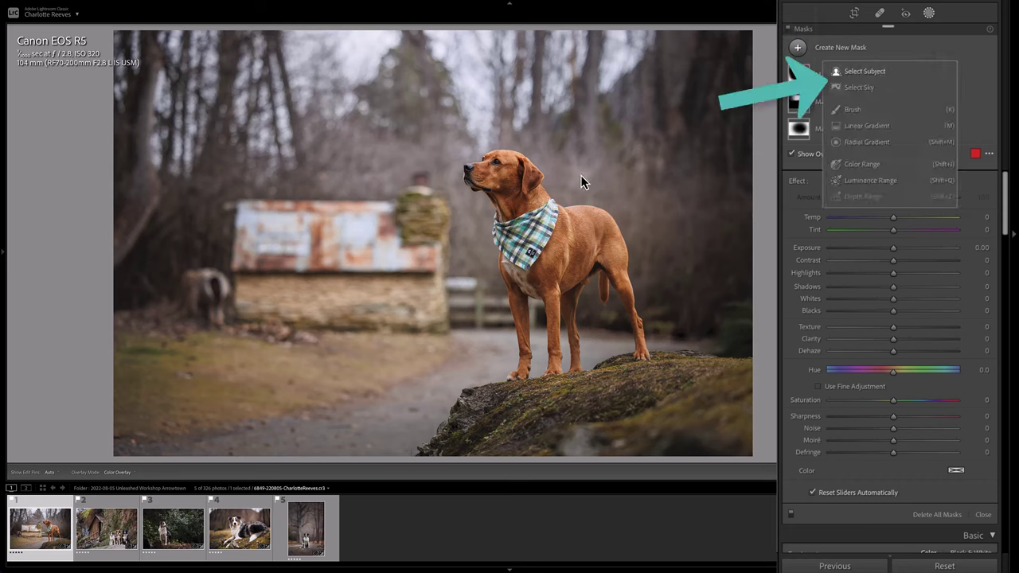
{"action": "left_click", "coordinate": [866, 71]}
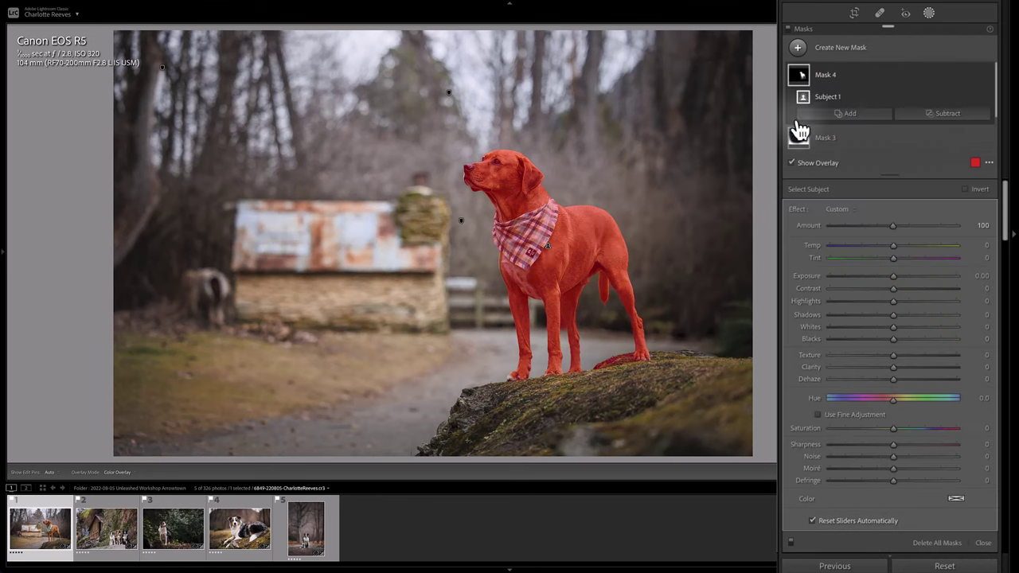
{"action": "left_click", "coordinate": [989, 162]}
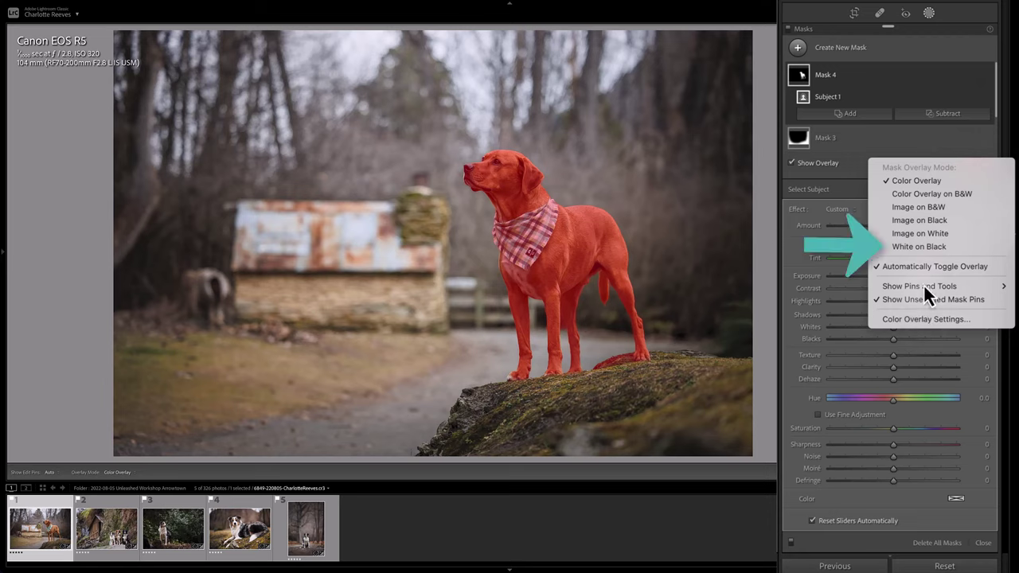
{"action": "left_click", "coordinate": [925, 246]}
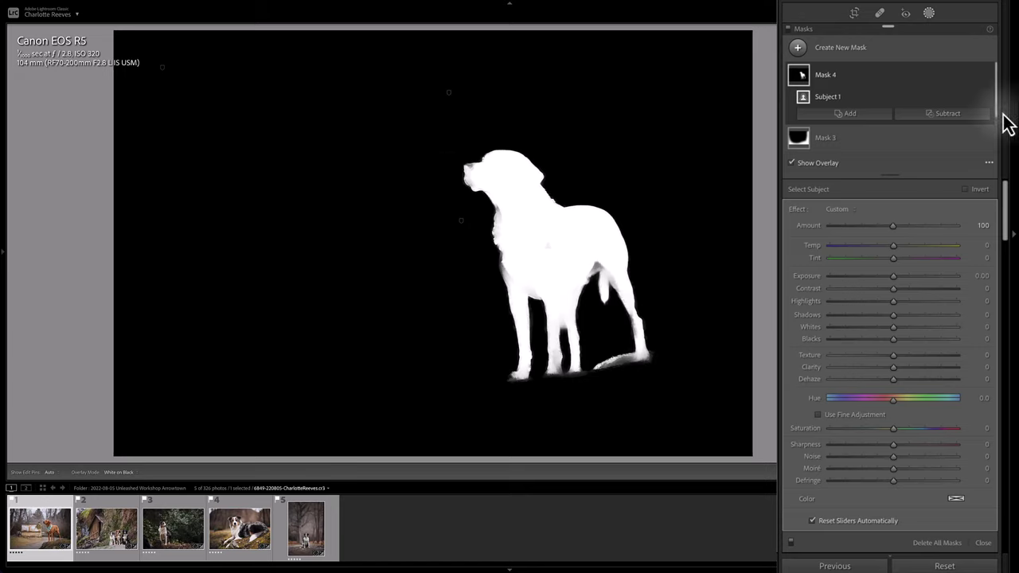
{"action": "left_click", "coordinate": [989, 163]}
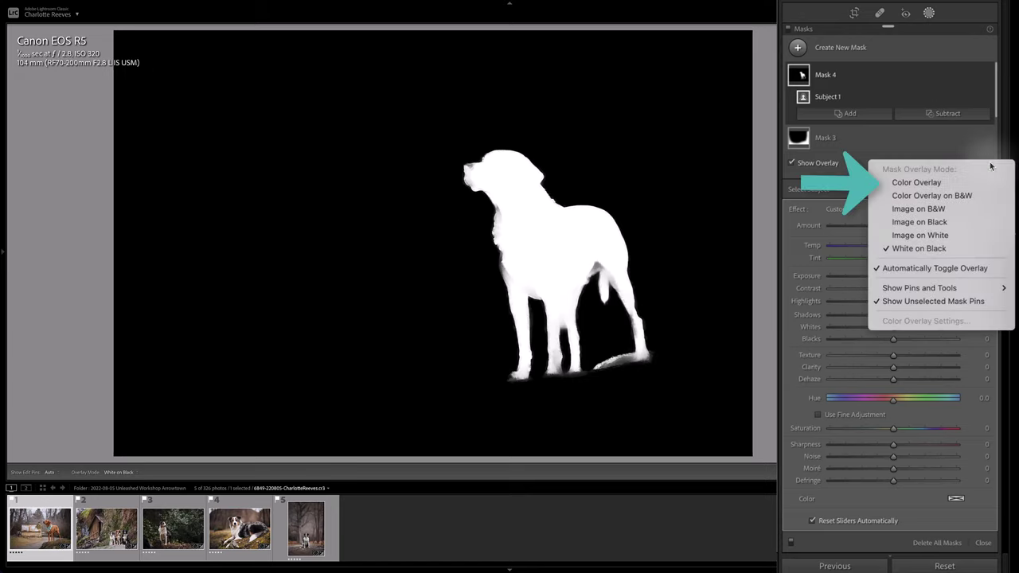
{"action": "left_click", "coordinate": [921, 184]}
- Hide the overlay and set the dog mask's Exposure to 0.06, Texture 10, Shadows 22, Blacks −4 and Whites 5
{"action": "key", "text": "o"}
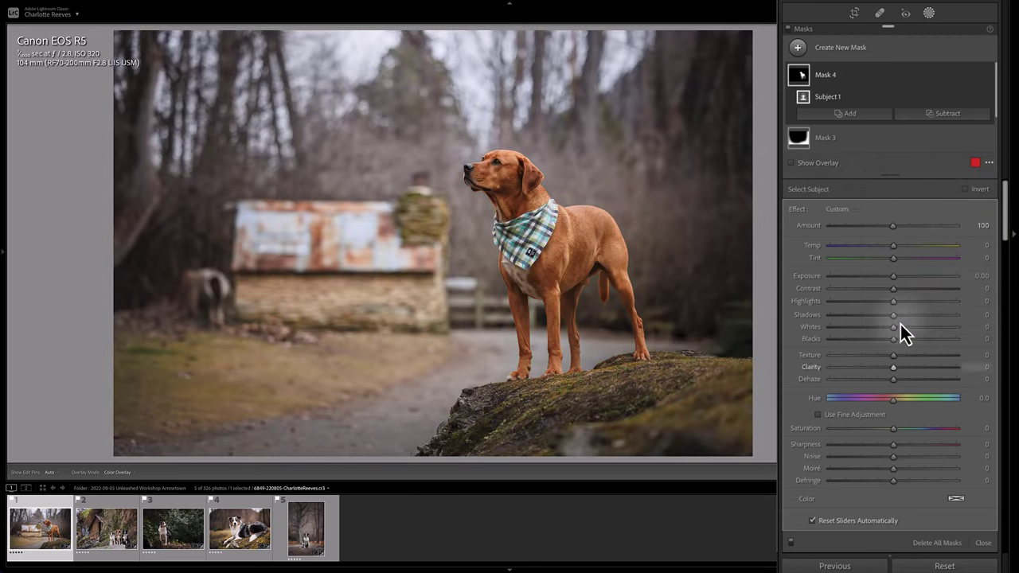
{"action": "left_click_drag", "start_coordinate": [894, 278], "coordinate": [895, 279]}
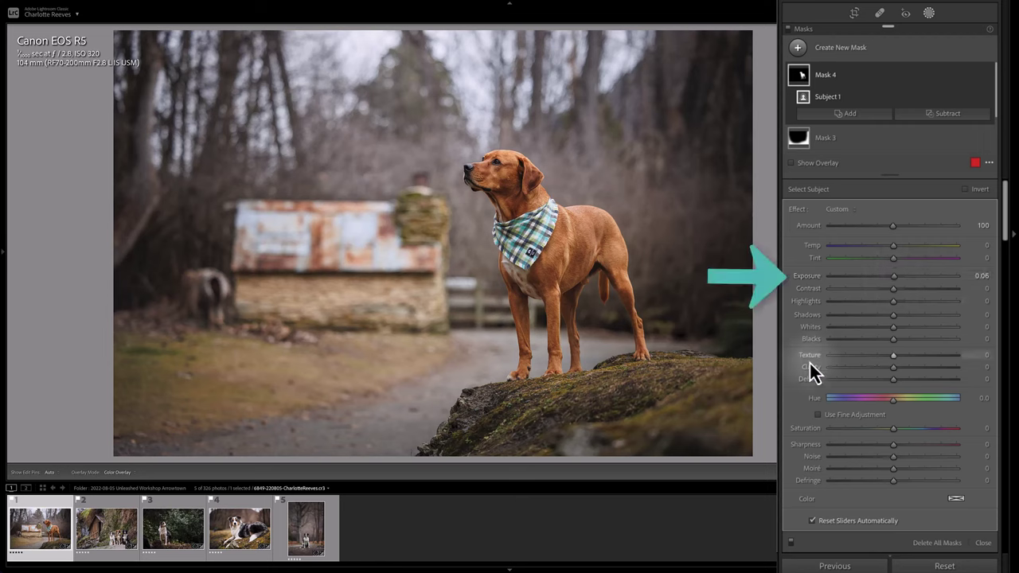
{"action": "left_click_drag", "start_coordinate": [898, 360], "coordinate": [900, 361]}
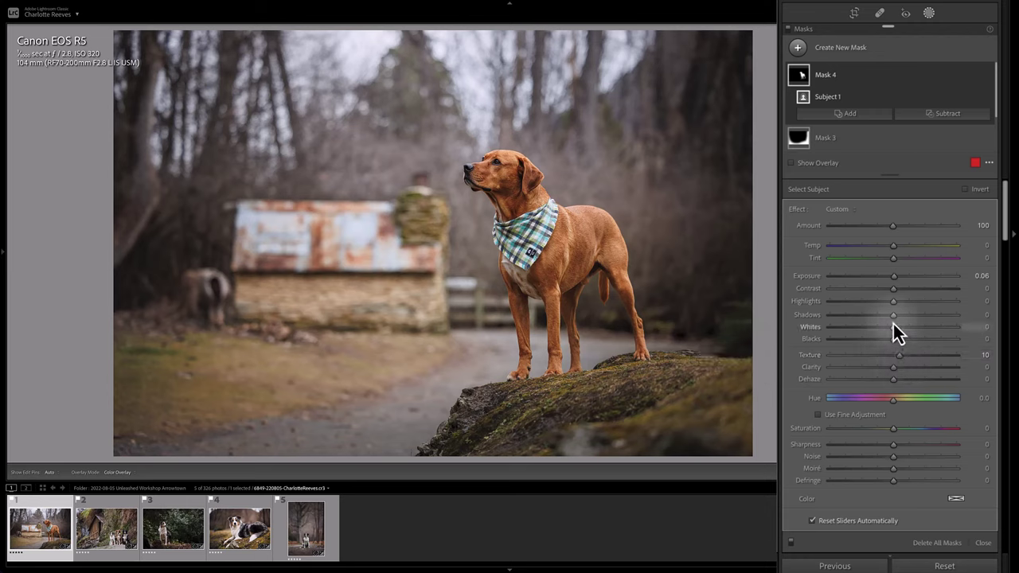
{"action": "left_click_drag", "start_coordinate": [899, 318], "coordinate": [892, 341]}
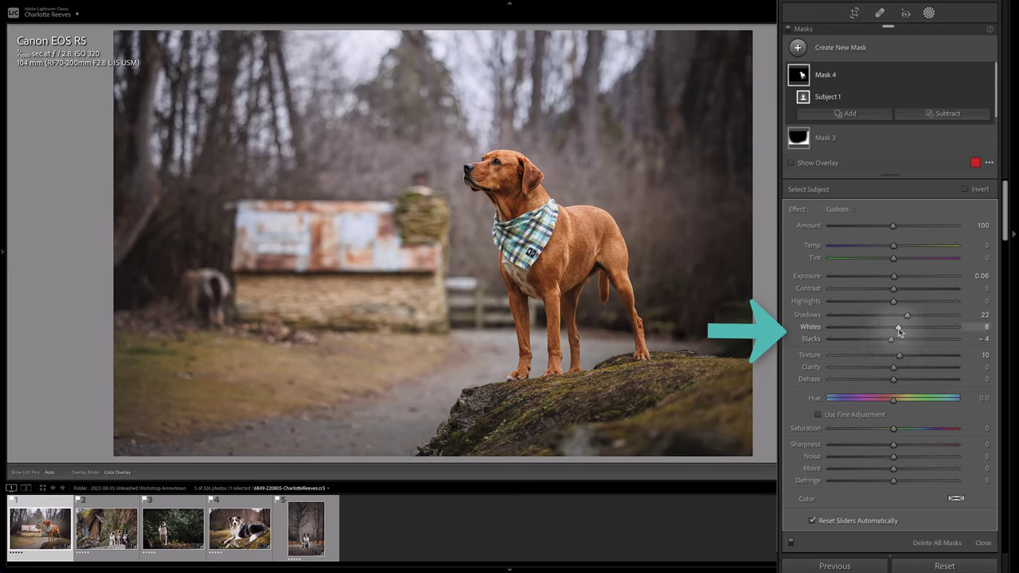
{"action": "left_click_drag", "start_coordinate": [897, 329], "coordinate": [898, 331]}
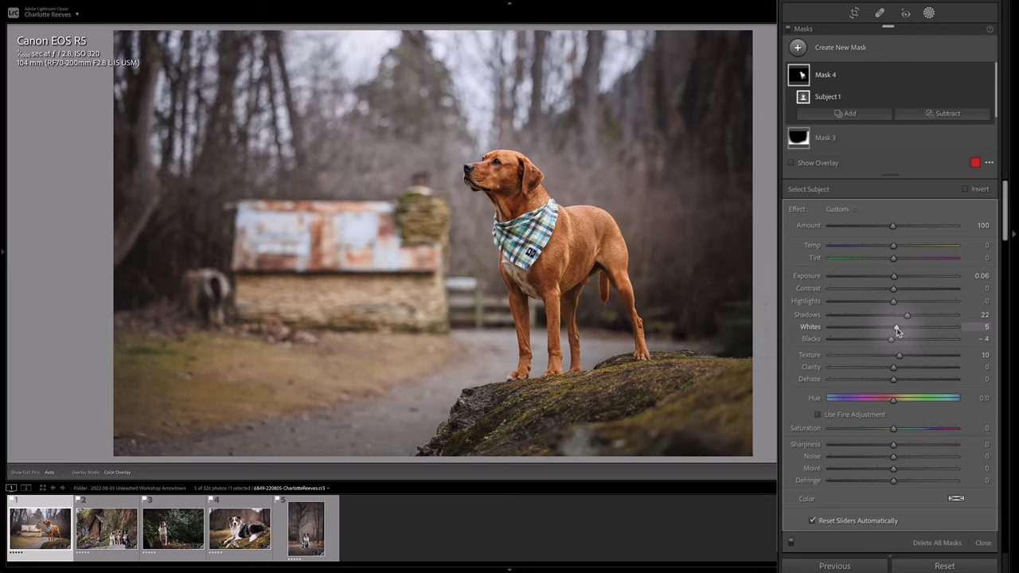
- Compare the photo with the dog's subject mask off and on, and close the masking tools
{"action": "mouse_move", "coordinate": [975, 80]}
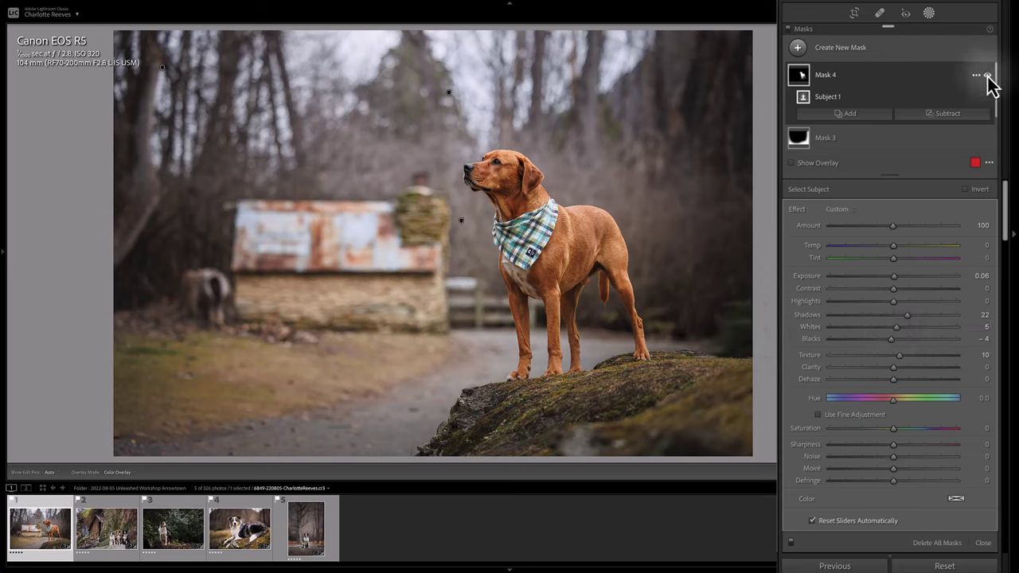
{"action": "left_click", "coordinate": [987, 76]}
{"action": "left_click", "coordinate": [987, 76]}
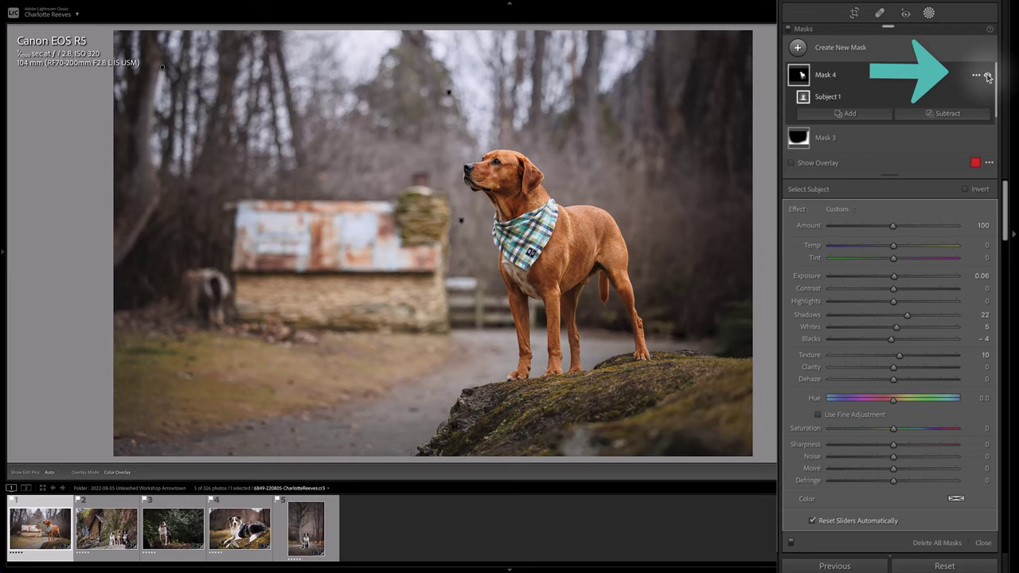
{"action": "left_click", "coordinate": [987, 76]}
{"action": "left_click", "coordinate": [987, 76]}
{"action": "key", "text": "shift+w"}
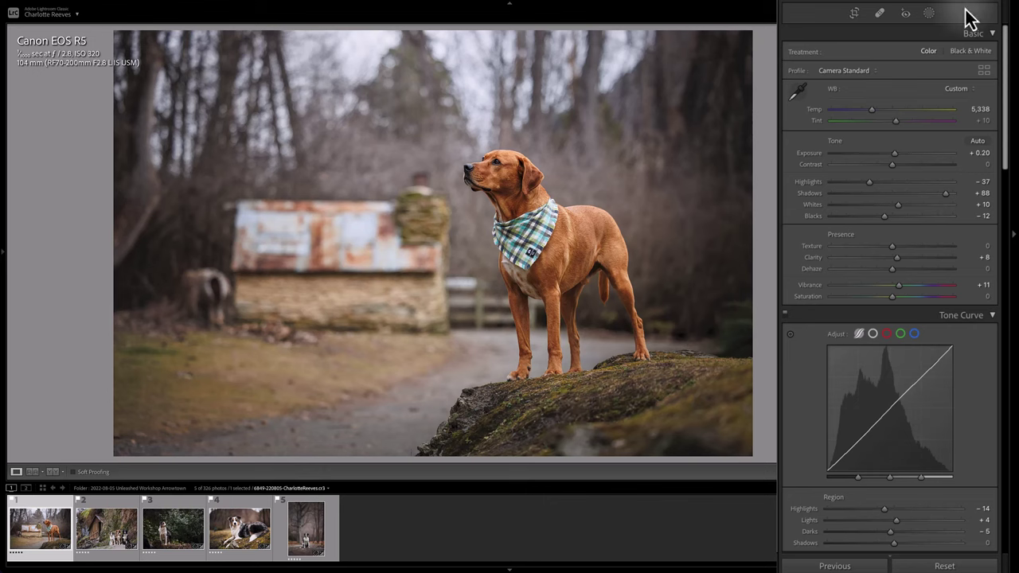
- Add a linear gradient mask rising from the photo's bottom edge over the foreground, and subtract the dog from it using Select Subject
{"action": "left_click", "coordinate": [928, 12]}
{"action": "left_click", "coordinate": [794, 49]}
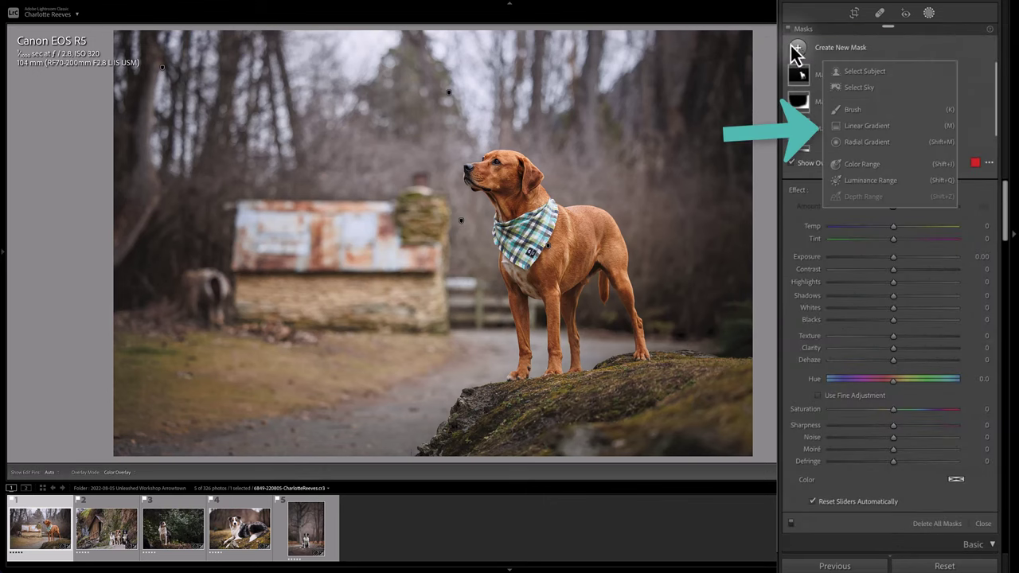
{"action": "left_click", "coordinate": [868, 125]}
{"action": "left_click_drag", "start_coordinate": [419, 453], "coordinate": [425, 320]}
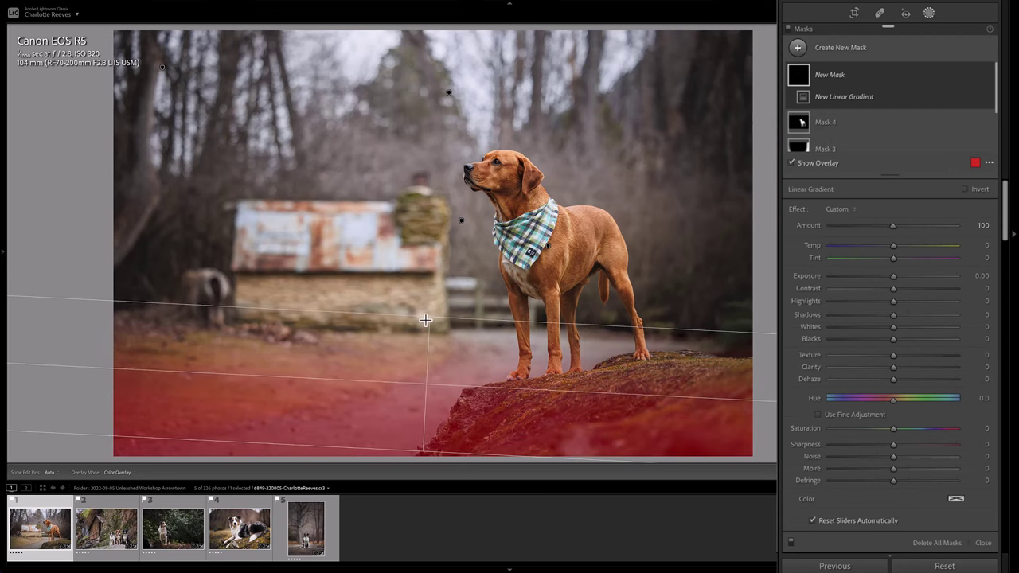
{"action": "left_click", "coordinate": [965, 116]}
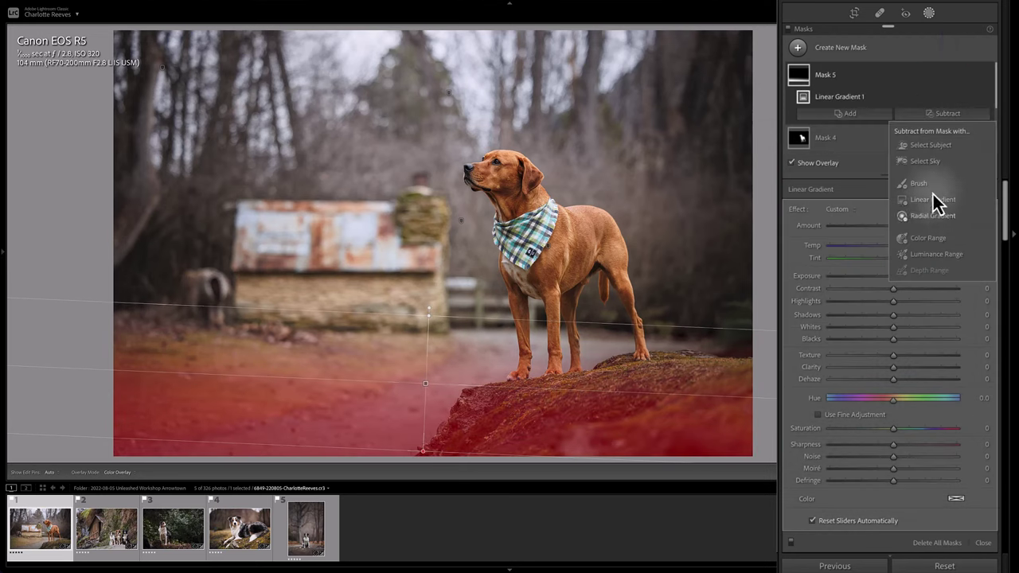
{"action": "left_click", "coordinate": [932, 145]}
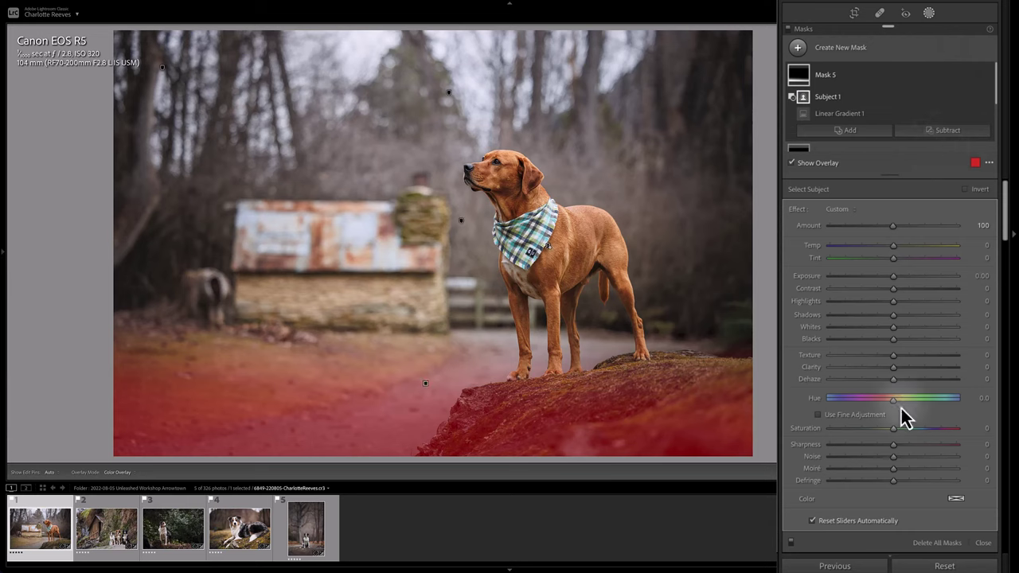
- Hide the overlay and set the foreground gradient mask's Exposure to −0.70 and Contrast to −10
{"action": "key", "text": "o"}
{"action": "left_click_drag", "start_coordinate": [894, 280], "coordinate": [885, 279]}
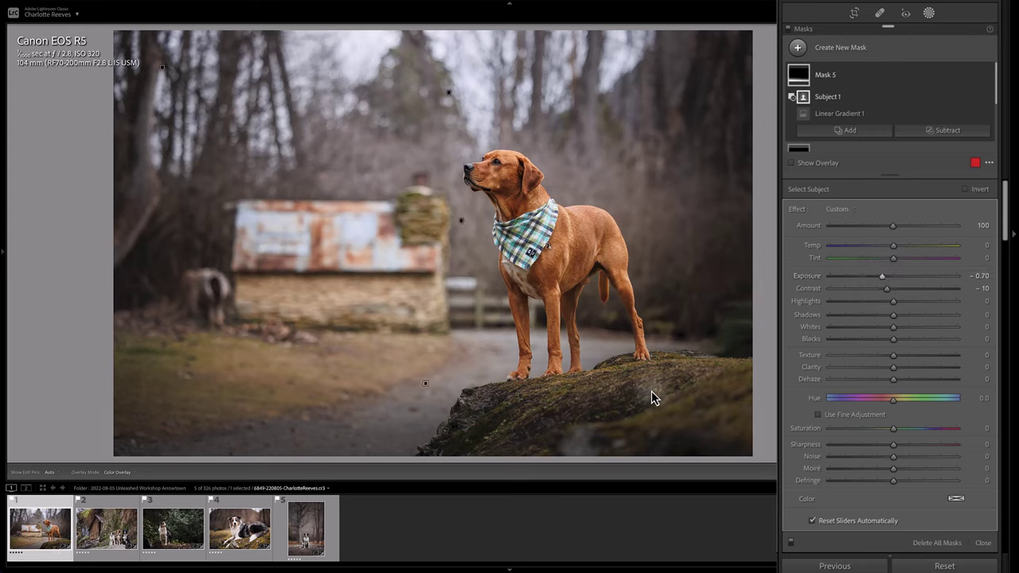
{"action": "key", "text": "shift+w"}
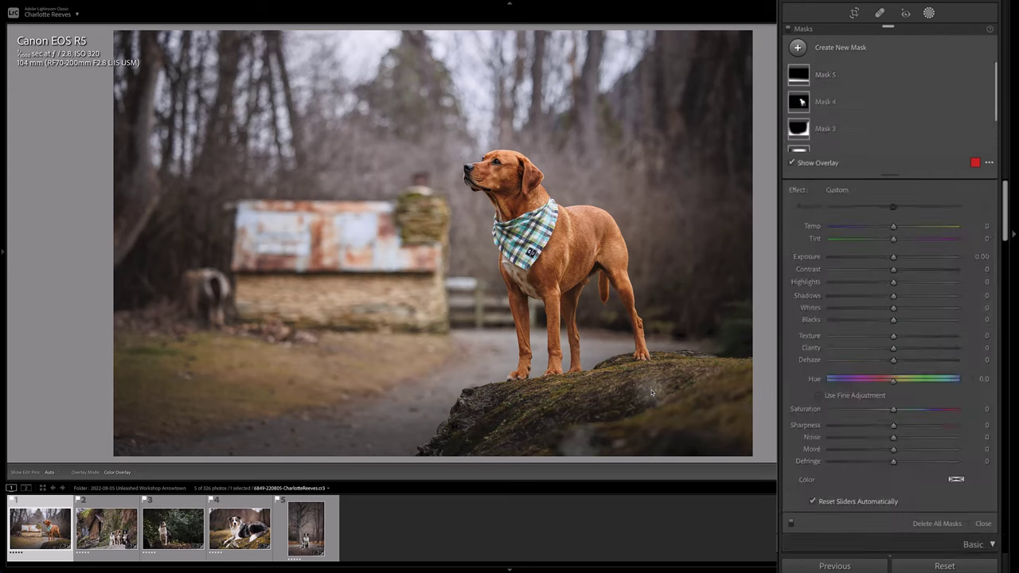
- Compare the dog portrait with all five masks switched off and on
{"action": "left_click", "coordinate": [929, 13]}
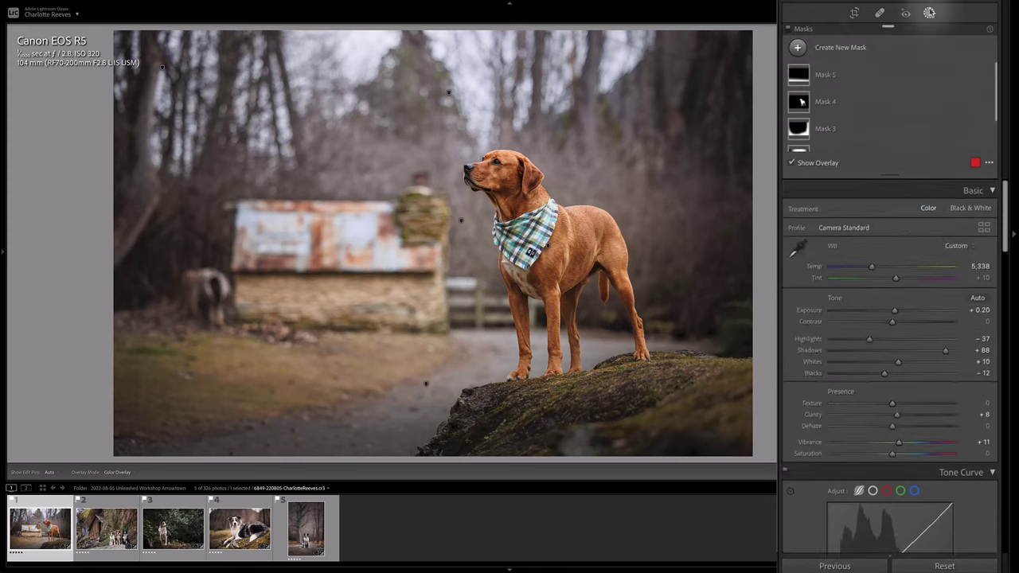
{"action": "left_click", "coordinate": [788, 30]}
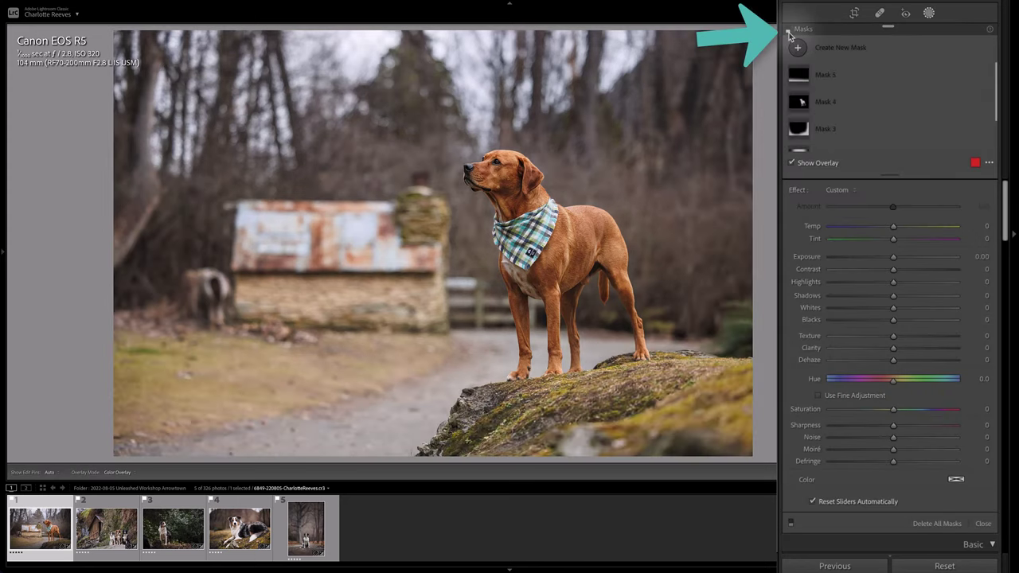
{"action": "left_click", "coordinate": [788, 31]}
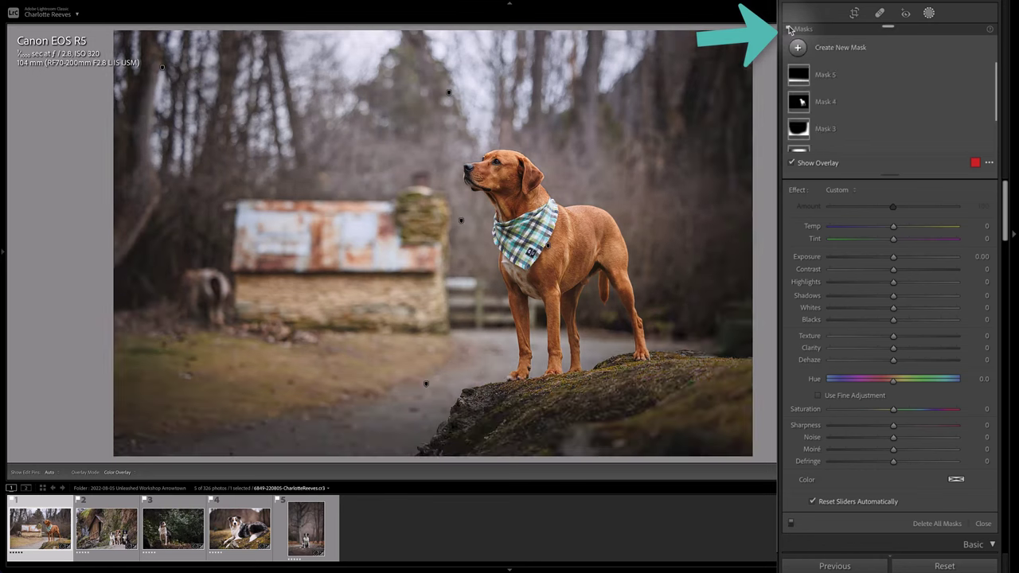
{"action": "left_click", "coordinate": [788, 31]}
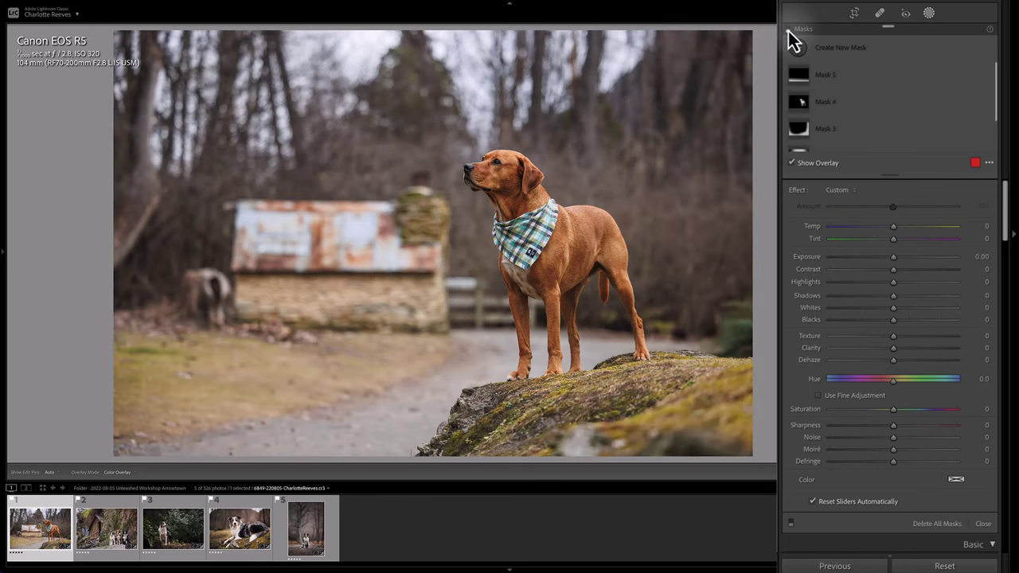
{"action": "left_click", "coordinate": [788, 30]}
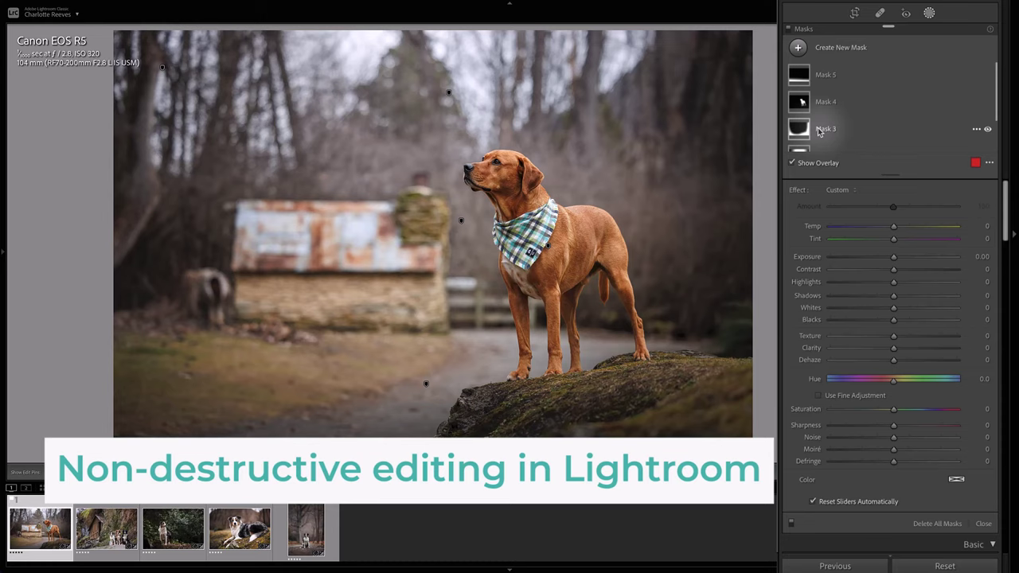
- Set Mask 2's Dehaze to −9 to reduce the background haze, and close the masking tools
{"action": "scroll", "coordinate": [873, 96], "scroll_direction": "down", "scroll_amount": 2}
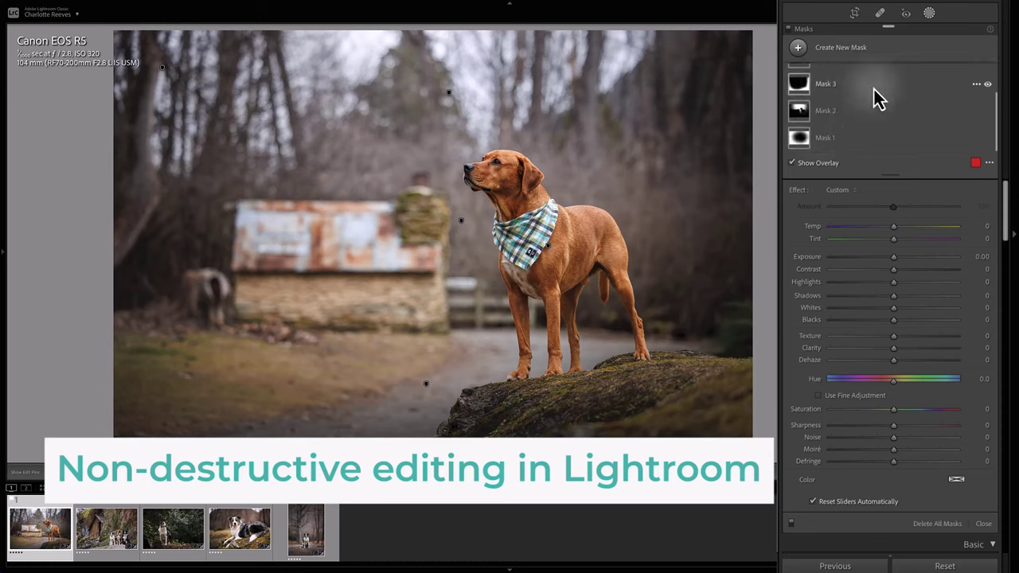
{"action": "left_click", "coordinate": [799, 116]}
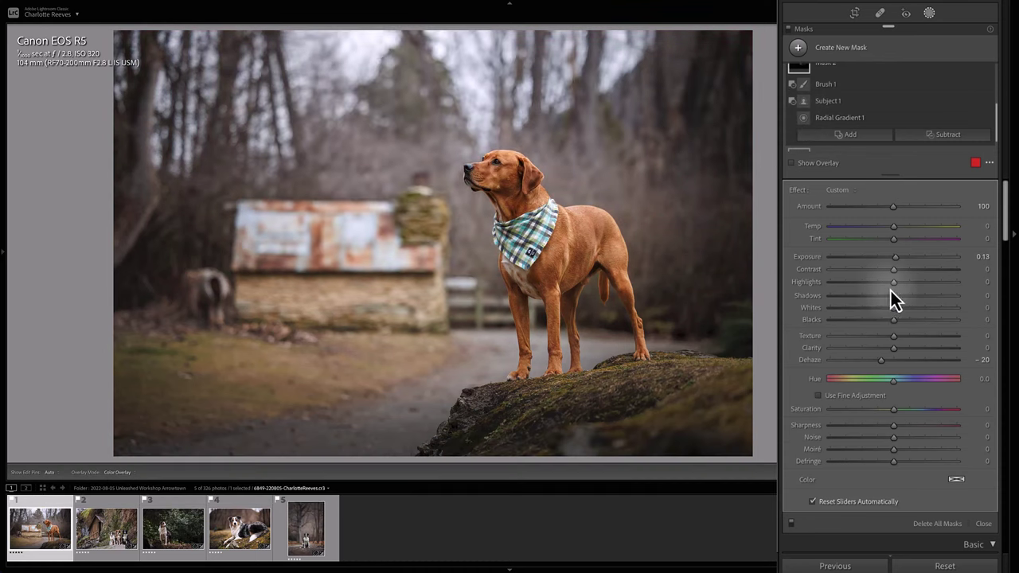
{"action": "left_click_drag", "start_coordinate": [883, 364], "coordinate": [888, 360]}
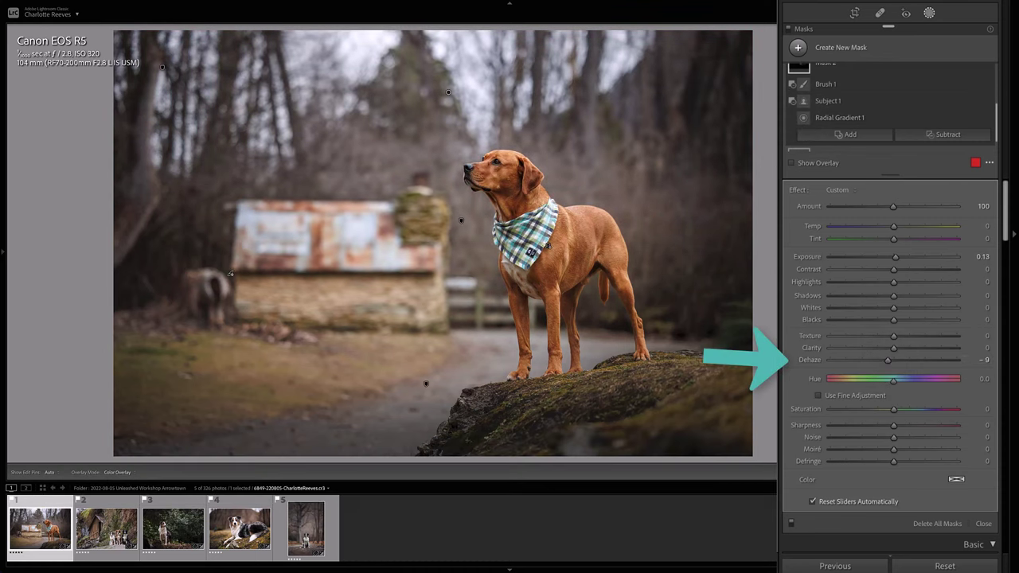
{"action": "key", "text": "shift+w"}
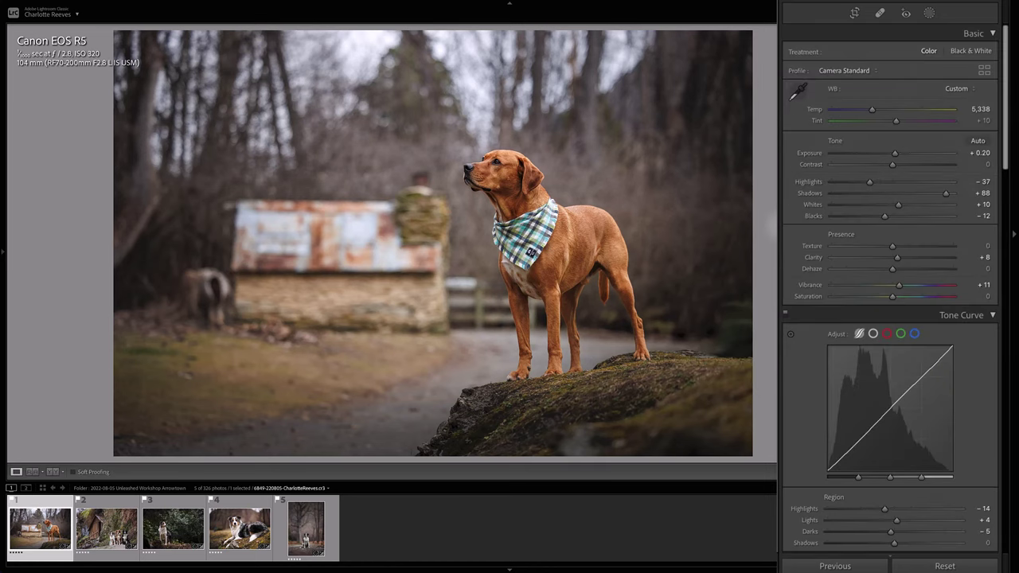
- Compare the portrait before and after all edits, and again with only the masks switched off and on
{"action": "key", "text": "backslash"}
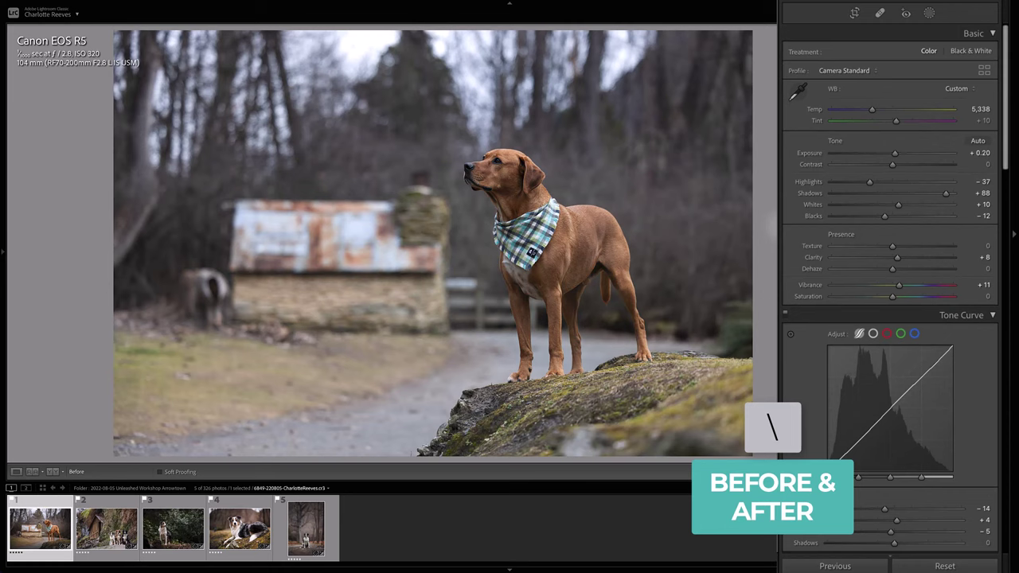
{"action": "key", "text": "backslash"}
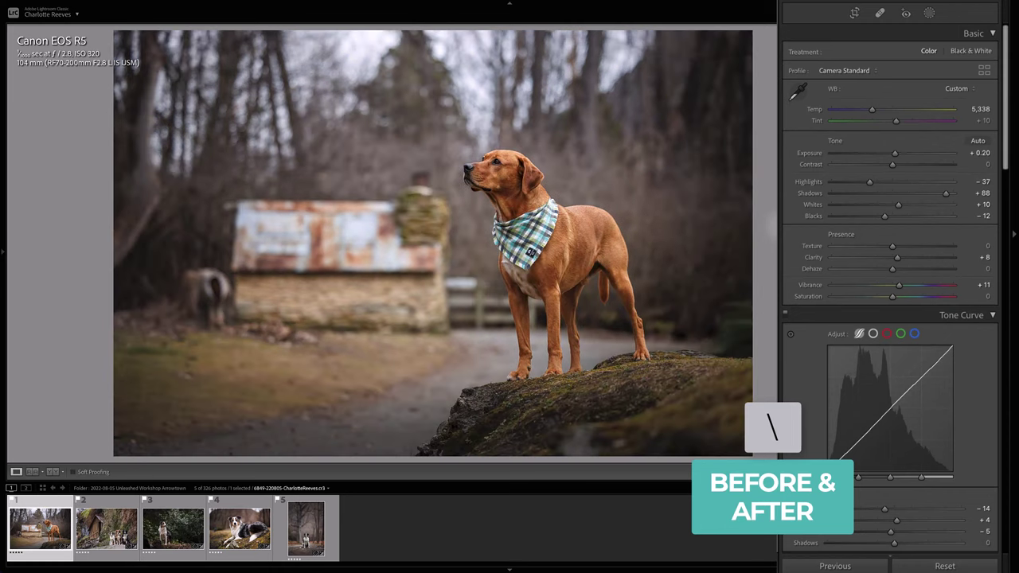
{"action": "left_click", "coordinate": [929, 14]}
{"action": "left_click", "coordinate": [788, 31]}
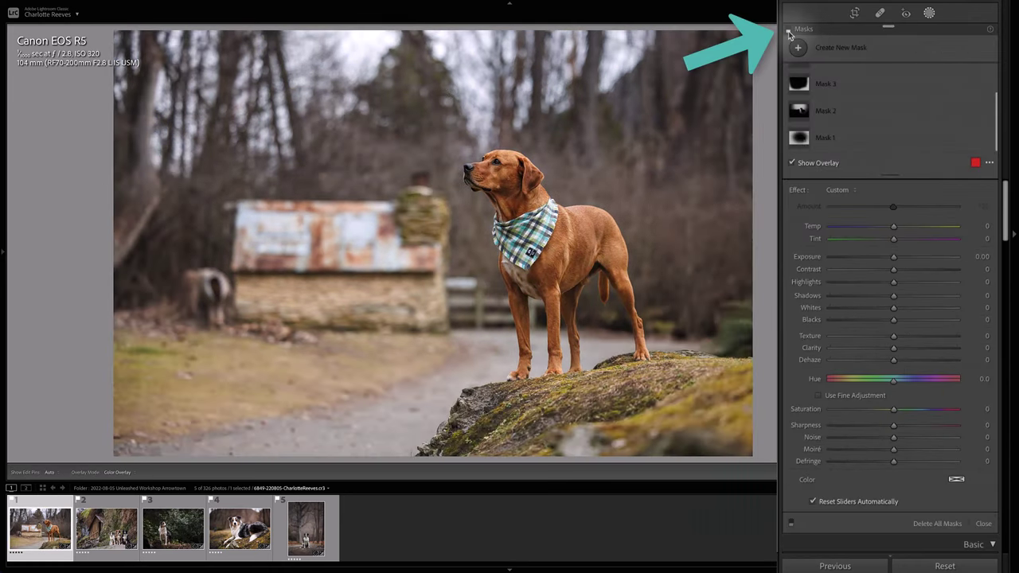
{"action": "left_click", "coordinate": [789, 29]}
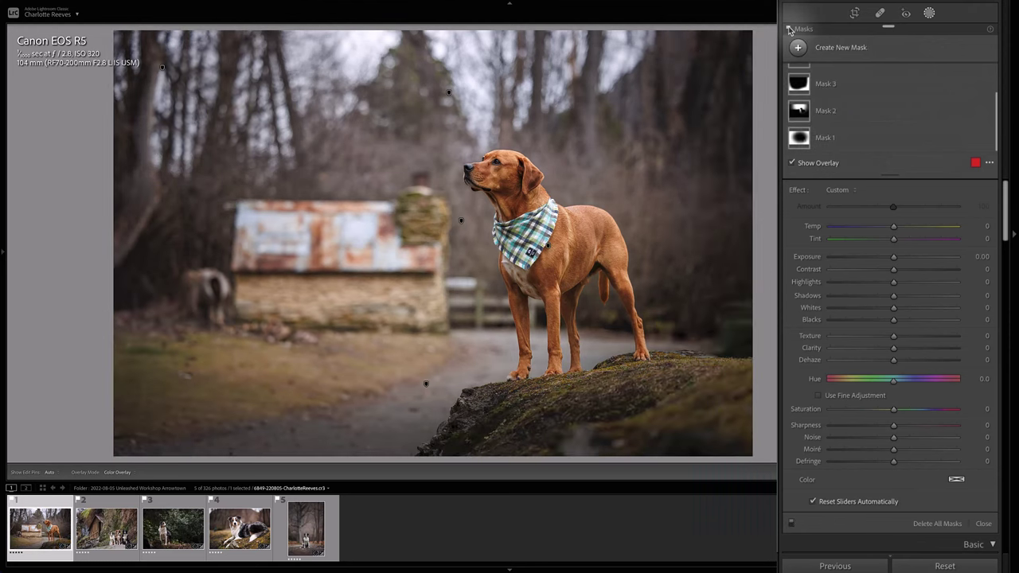
{"action": "left_click", "coordinate": [929, 13]}
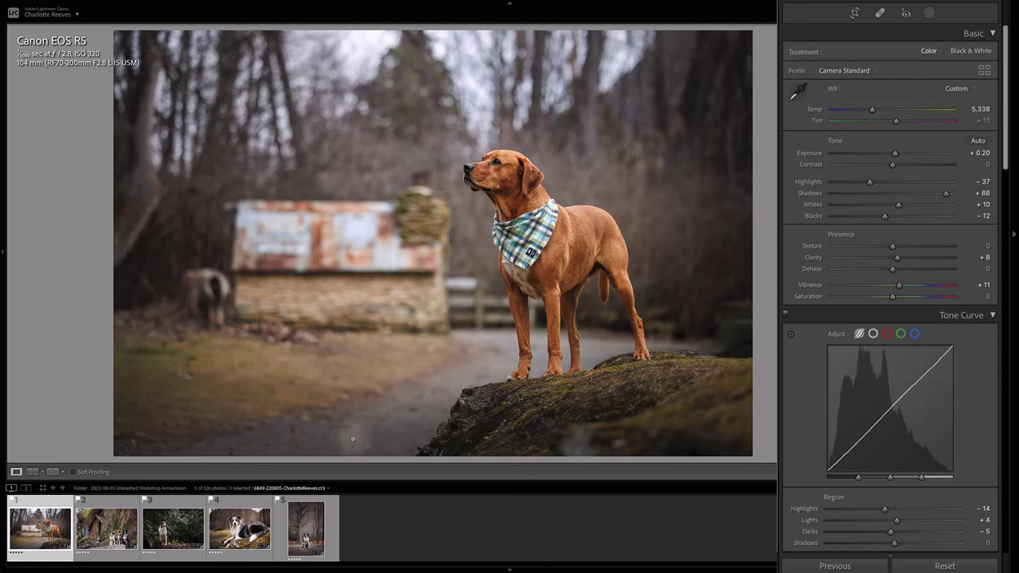
- Open the photo of the three dogs, add an inverted radial gradient mask around them and set its Exposure to −0.47
{"action": "left_click", "coordinate": [108, 532]}
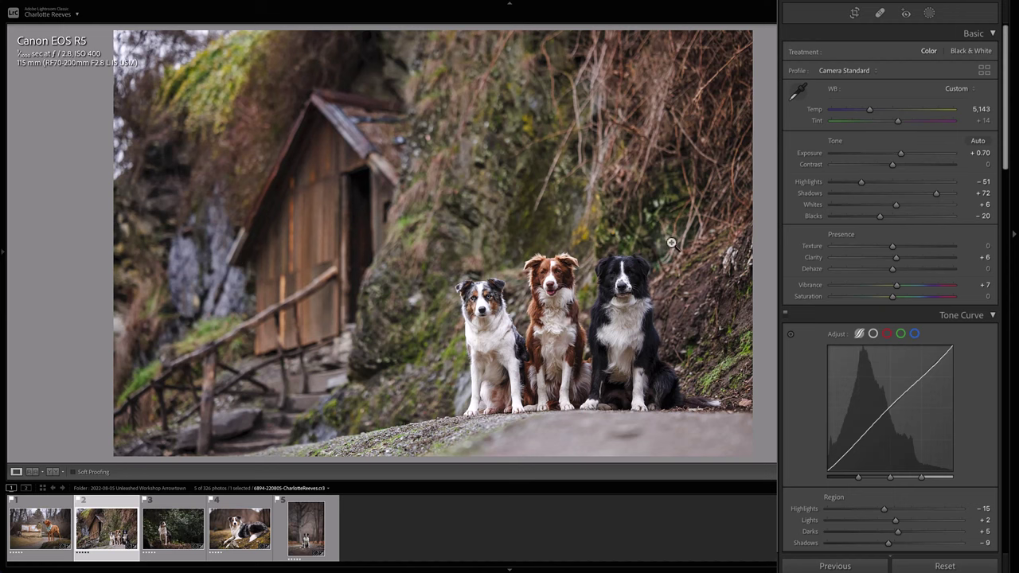
{"action": "left_click", "coordinate": [929, 13]}
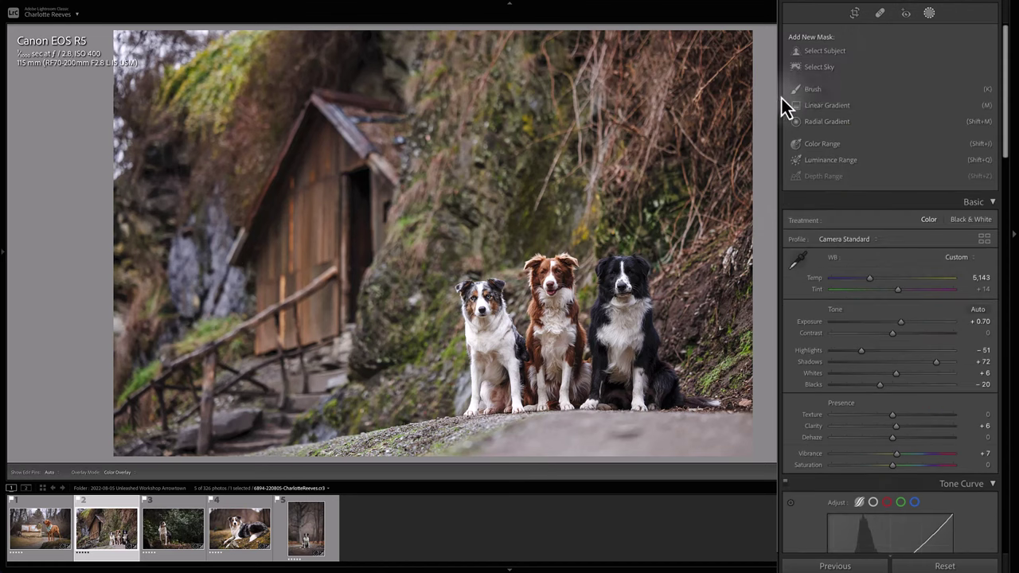
{"action": "left_click", "coordinate": [826, 122]}
{"action": "left_click_drag", "start_coordinate": [547, 327], "coordinate": [721, 459]}
{"action": "left_click", "coordinate": [979, 161]}
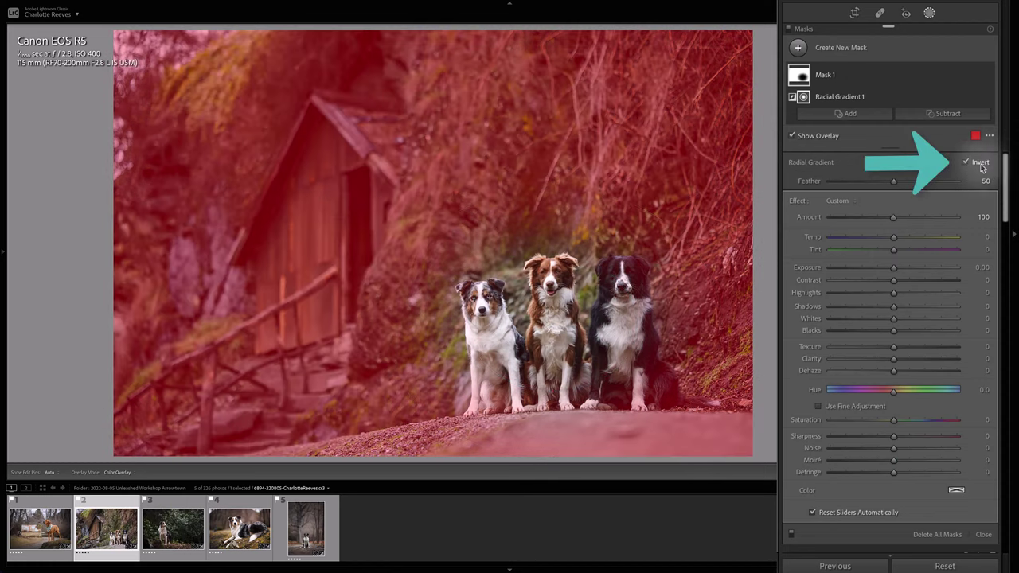
{"action": "left_click_drag", "start_coordinate": [894, 268], "coordinate": [890, 270]}
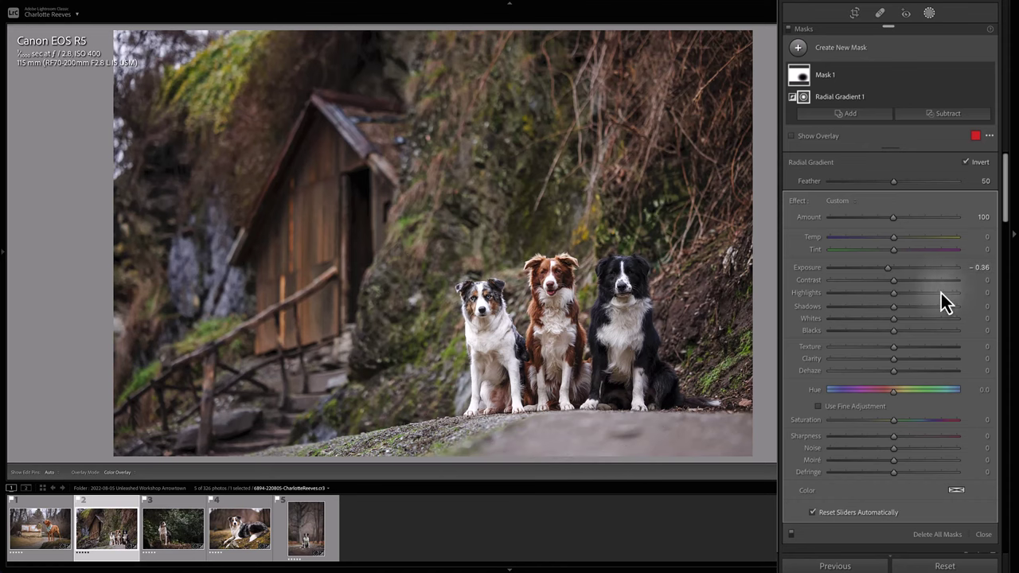
{"action": "left_click_drag", "start_coordinate": [890, 271], "coordinate": [888, 270]}
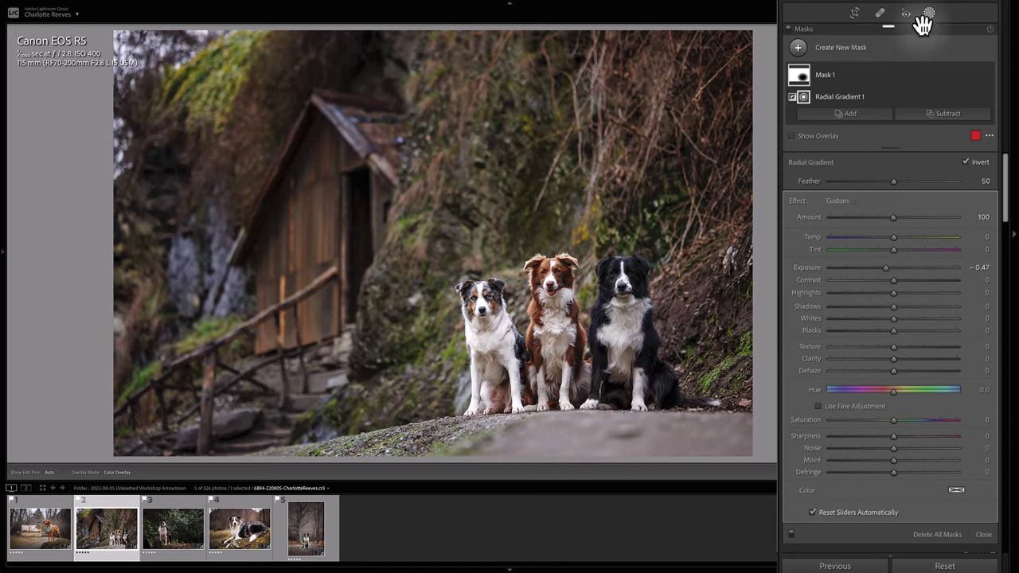
- Add a linear gradient mask over the foreground below the three dogs, with Exposure −1.22 and Contrast −19
{"action": "left_click", "coordinate": [841, 48]}
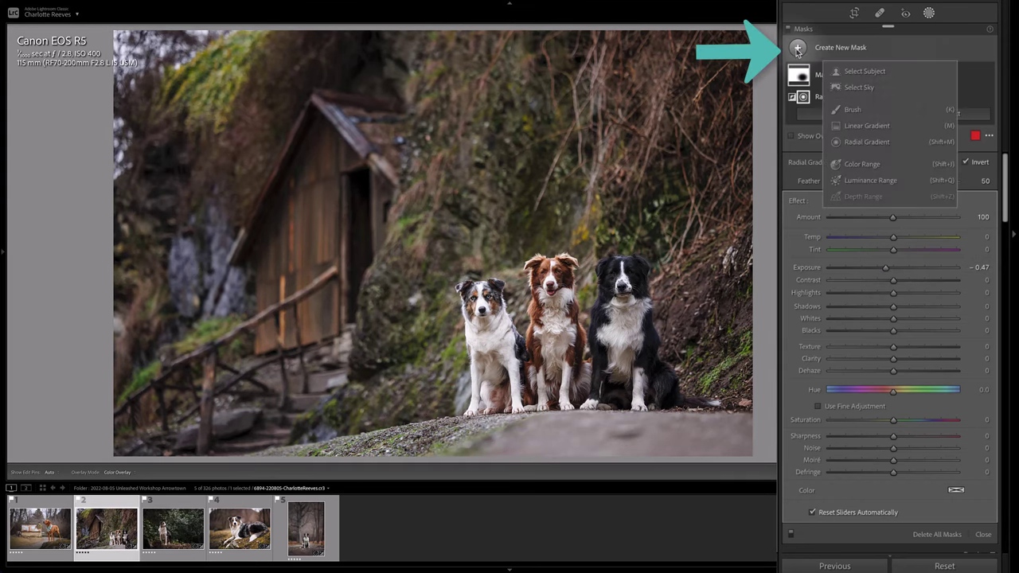
{"action": "left_click", "coordinate": [880, 130]}
{"action": "left_click_drag", "start_coordinate": [499, 460], "coordinate": [499, 407]}
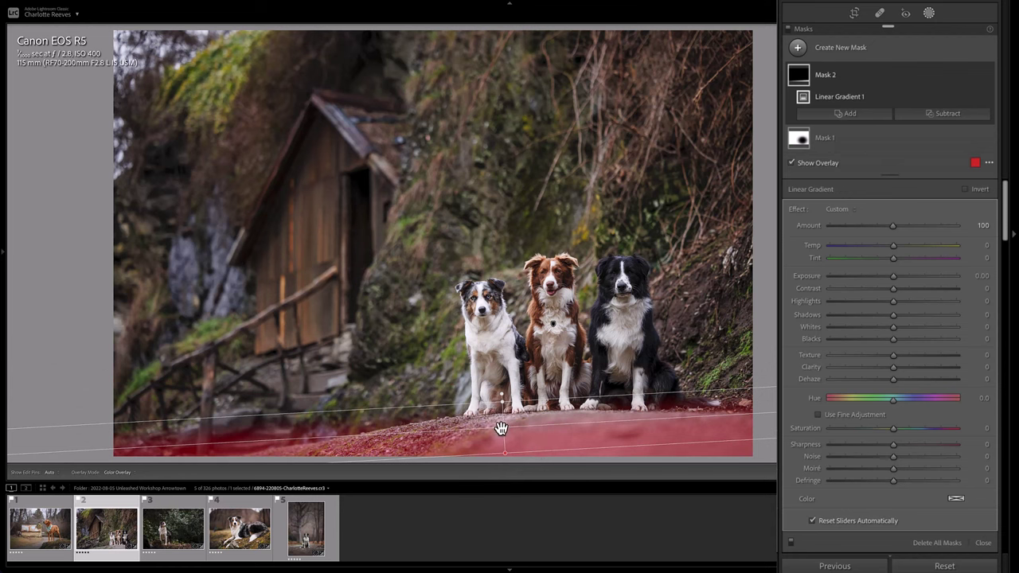
{"action": "key", "text": "o"}
{"action": "mouse_move", "coordinate": [893, 293]}
{"action": "left_mouse_down"}
{"action": "mouse_move", "coordinate": [879, 295]}
{"action": "mouse_move", "coordinate": [885, 282]}
{"action": "mouse_move", "coordinate": [876, 281]}
{"action": "left_mouse_up"}
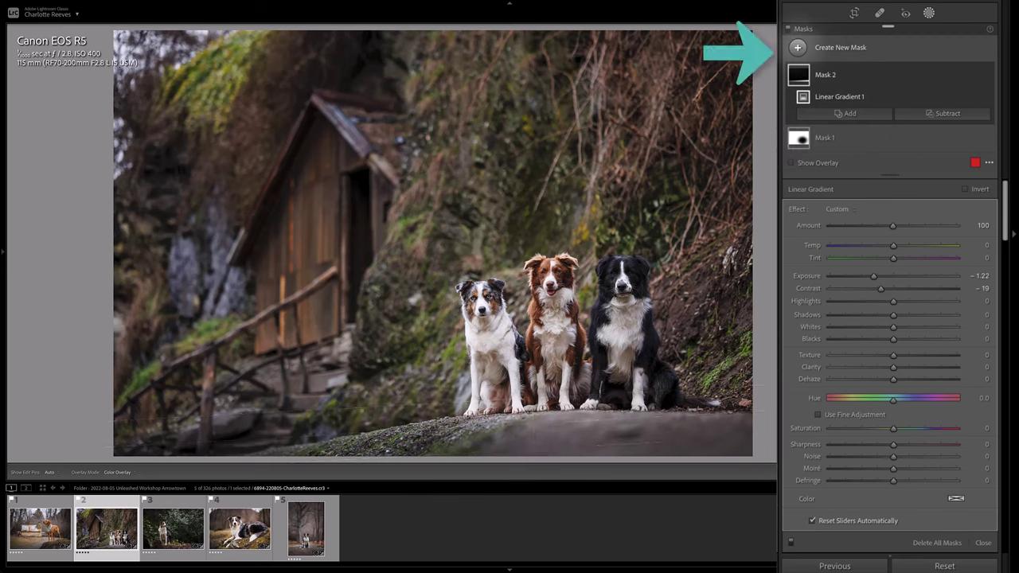
- Add a linear gradient mask from the photo's left edge across the wooden hut, with Exposure −0.45 and Contrast −30
{"action": "left_click", "coordinate": [832, 57]}
{"action": "left_click", "coordinate": [855, 129]}
{"action": "left_click_drag", "start_coordinate": [141, 251], "coordinate": [453, 215]}
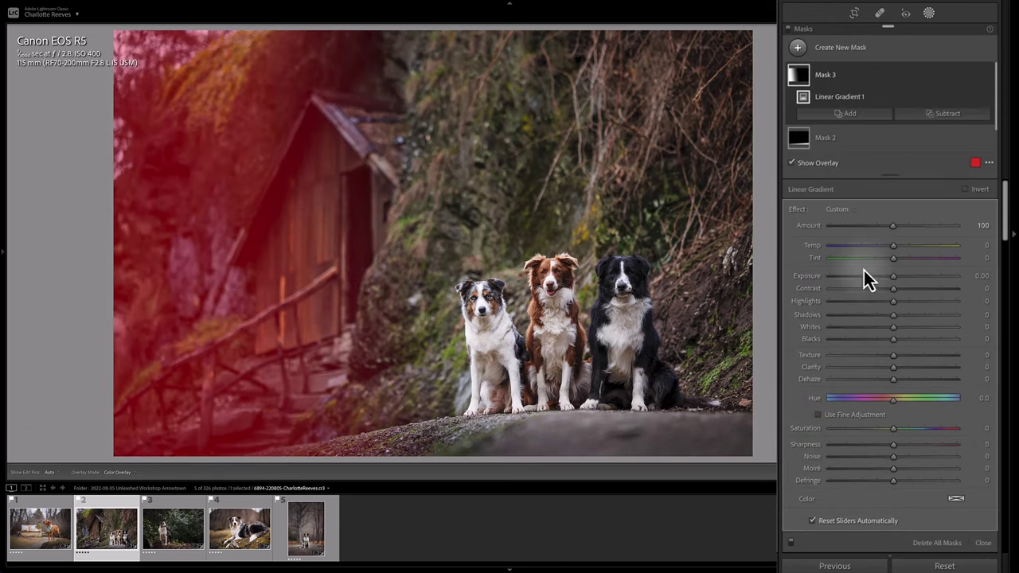
{"action": "mouse_move", "coordinate": [896, 279]}
{"action": "left_mouse_down"}
{"action": "mouse_move", "coordinate": [872, 294]}
{"action": "mouse_move", "coordinate": [889, 279]}
{"action": "left_mouse_up"}
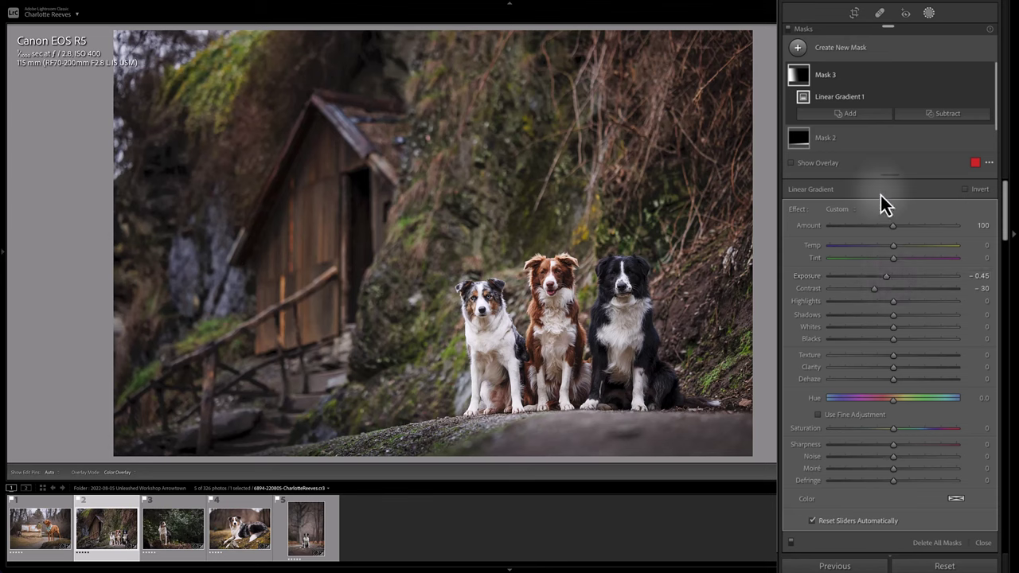
- Create a fourth mask covering the three dogs using Select Subject
{"action": "left_click", "coordinate": [798, 48]}
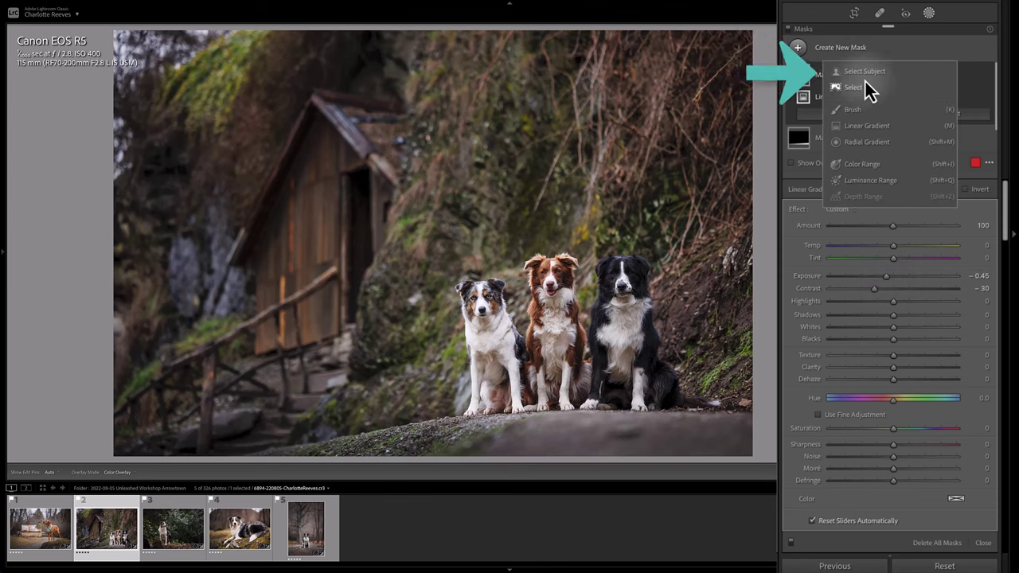
{"action": "left_click", "coordinate": [873, 74]}
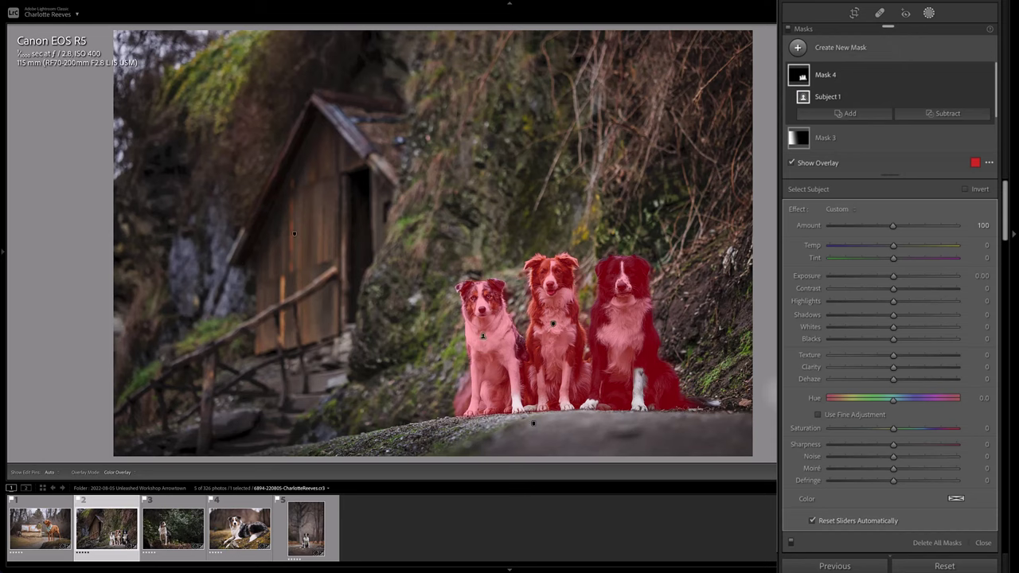
- Check the subject mask's edges in the White on Black overlay mode, and return to Color Overlay
{"action": "left_click", "coordinate": [988, 162]}
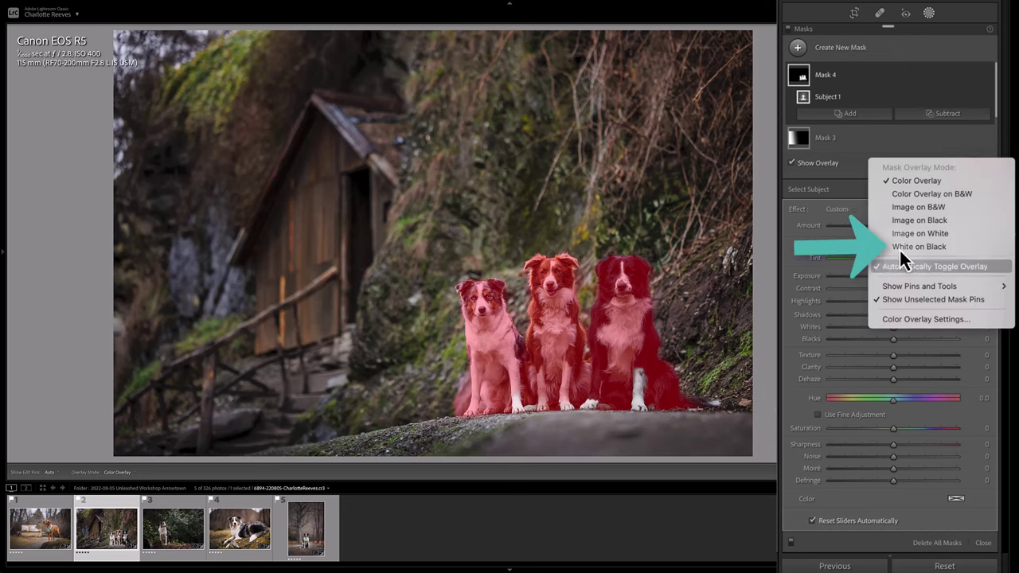
{"action": "left_click", "coordinate": [898, 247]}
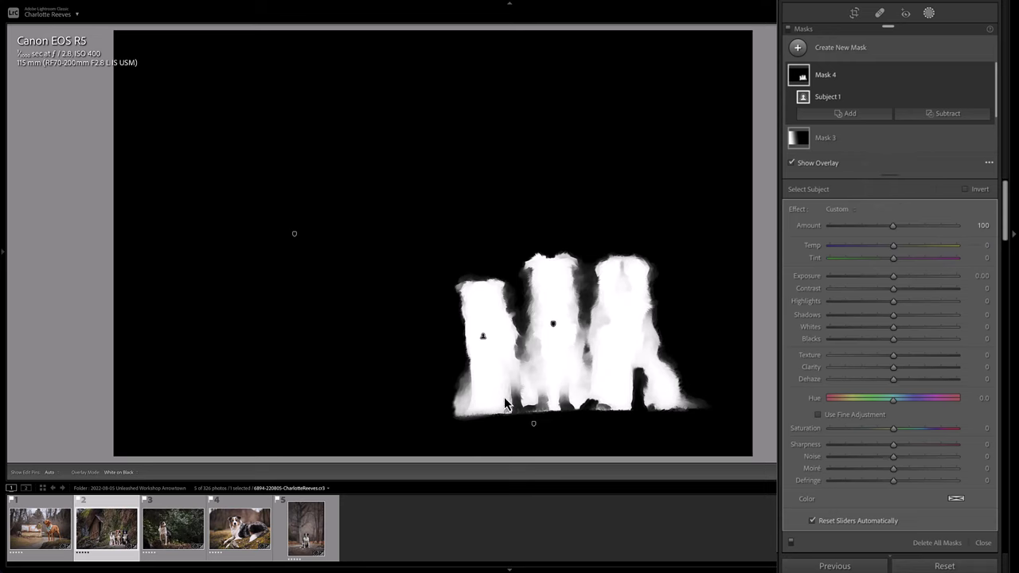
{"action": "left_click", "coordinate": [988, 163]}
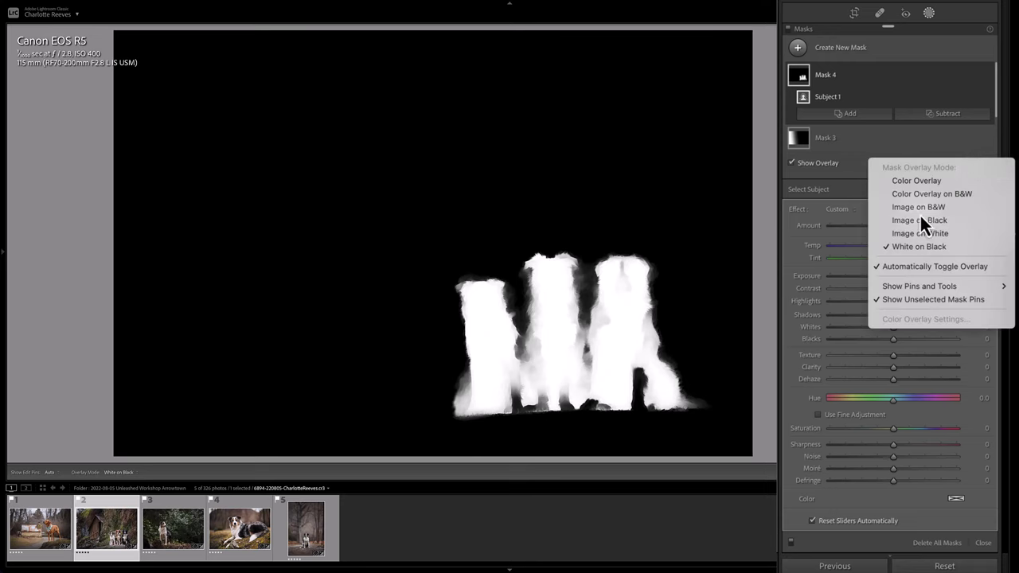
{"action": "left_click", "coordinate": [917, 180]}
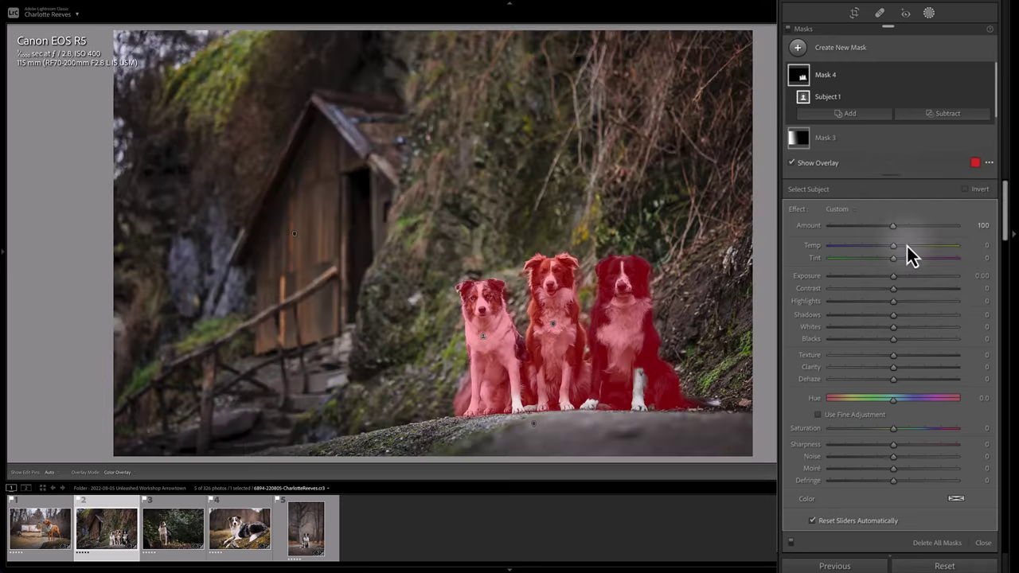
- Enhance the three dogs on their subject mask with Temp 5, Exposure 0.08, Shadows 11, Whites 5, Blacks −1 and Texture 8
{"action": "key", "text": "o"}
{"action": "left_click_drag", "start_coordinate": [894, 355], "coordinate": [898, 355]}
{"action": "mouse_move", "coordinate": [893, 320]}
{"action": "left_mouse_down"}
{"action": "mouse_move", "coordinate": [912, 318]}
{"action": "mouse_move", "coordinate": [900, 319]}
{"action": "left_mouse_up"}
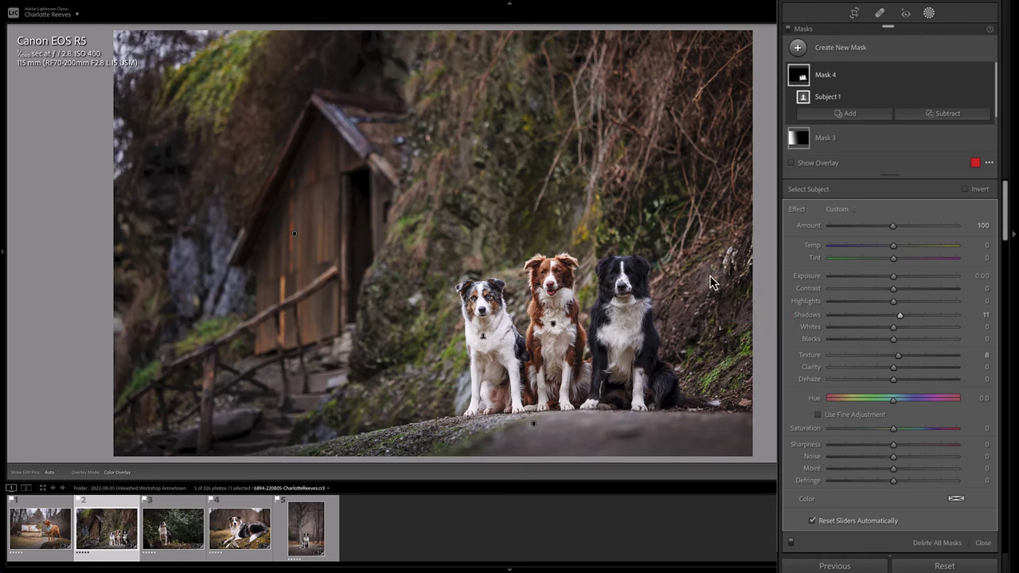
{"action": "left_click_drag", "start_coordinate": [893, 247], "coordinate": [896, 246]}
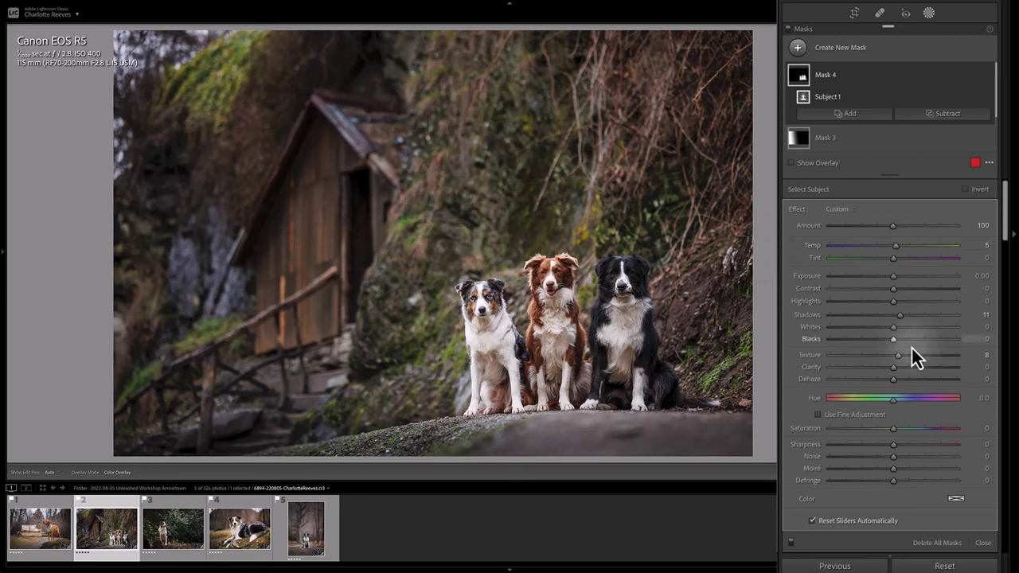
{"action": "left_click_drag", "start_coordinate": [894, 328], "coordinate": [897, 329]}
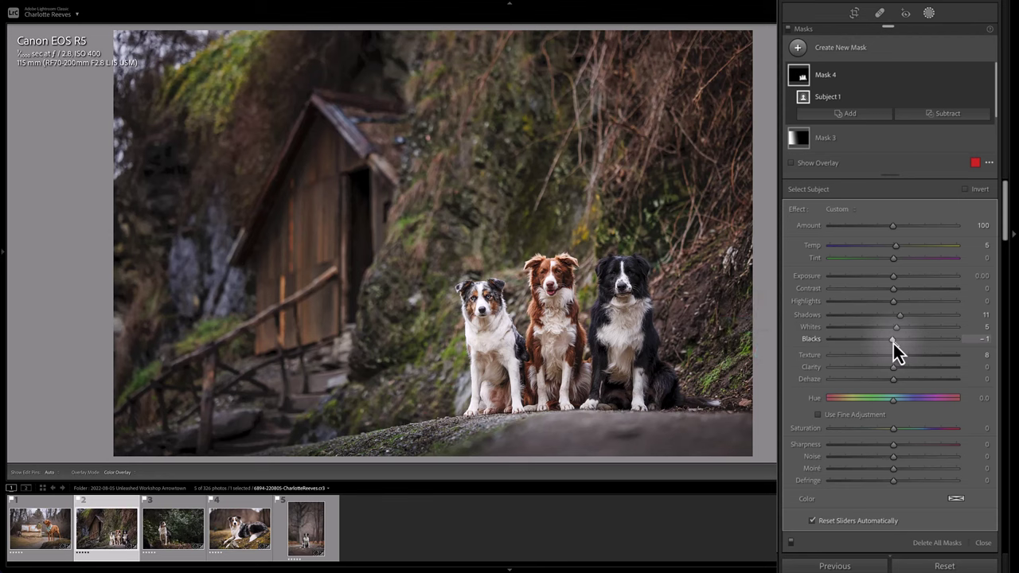
{"action": "left_click_drag", "start_coordinate": [894, 277], "coordinate": [894, 276]}
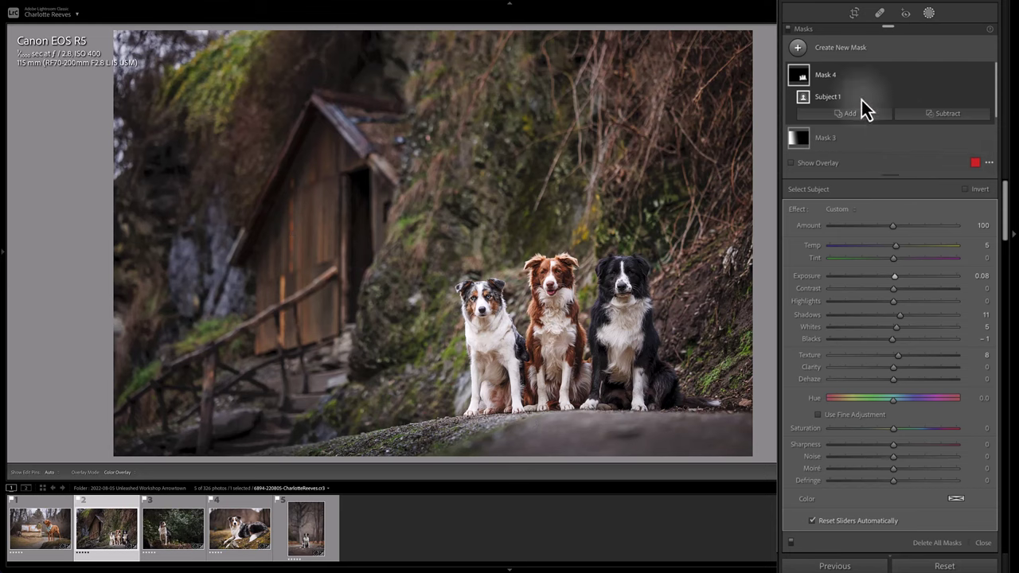
- Compare the photo of the three dogs with all masks switched off and on
{"action": "left_click", "coordinate": [788, 28]}
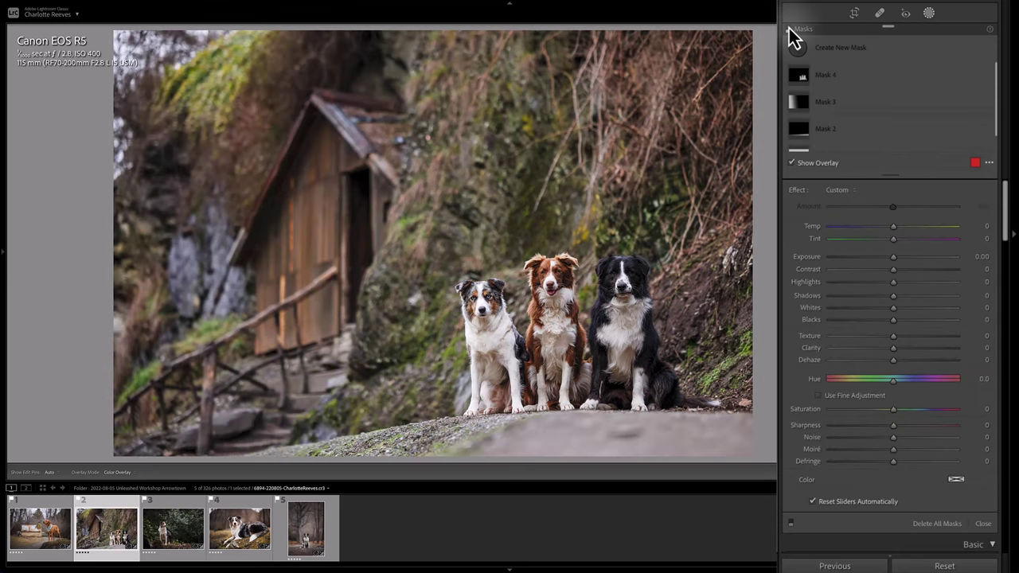
{"action": "left_click", "coordinate": [789, 27]}
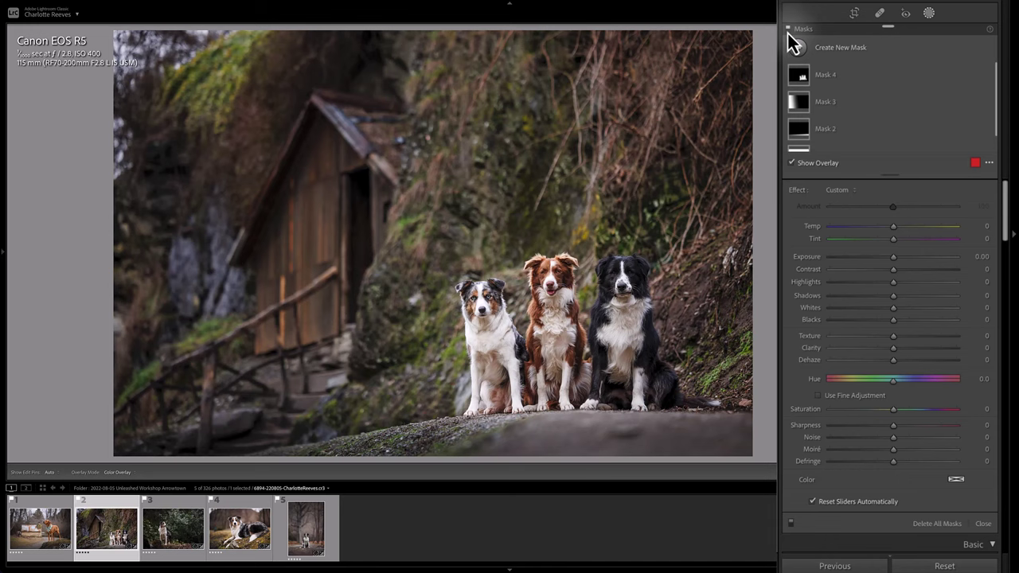
{"action": "left_click", "coordinate": [788, 29]}
{"action": "left_click", "coordinate": [788, 28]}
- Enlarge Mask 1's radial gradient around the three dogs, making it wider and taller, and move it upward
{"action": "scroll", "coordinate": [824, 119], "scroll_direction": "down", "scroll_amount": 1}
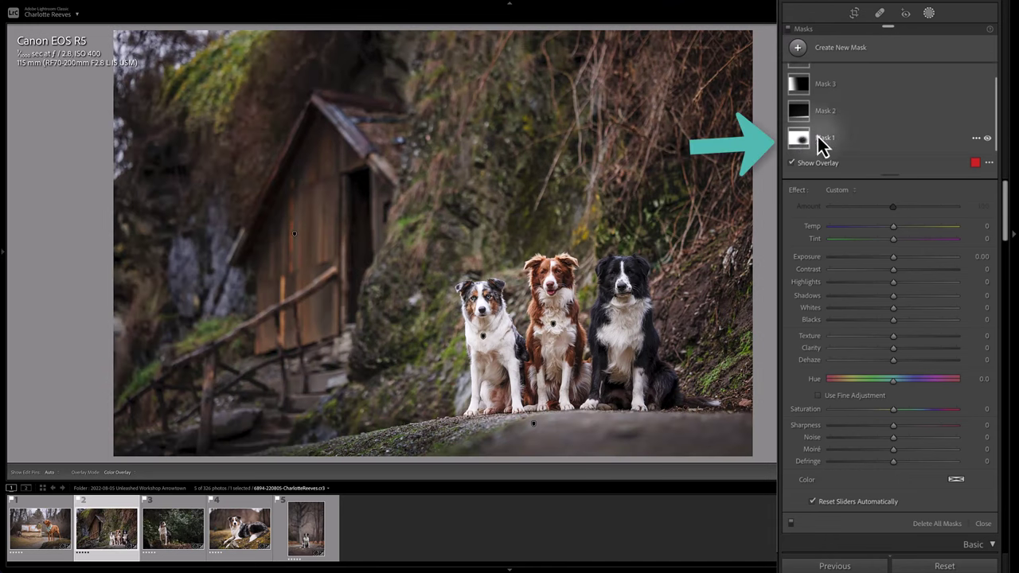
{"action": "left_click", "coordinate": [800, 140]}
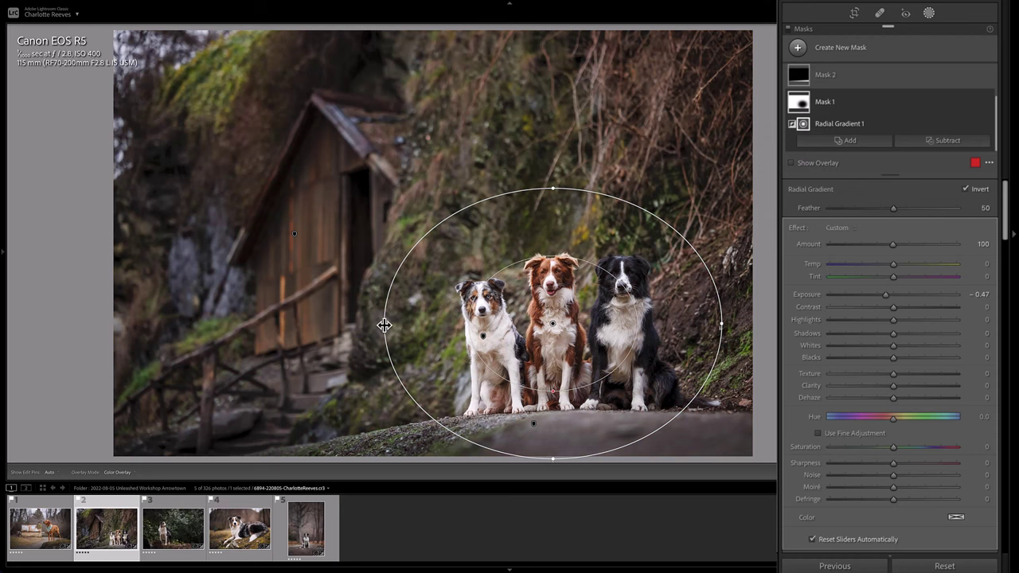
{"action": "left_click_drag", "start_coordinate": [385, 325], "coordinate": [375, 325]}
{"action": "left_click_drag", "start_coordinate": [553, 190], "coordinate": [555, 150]}
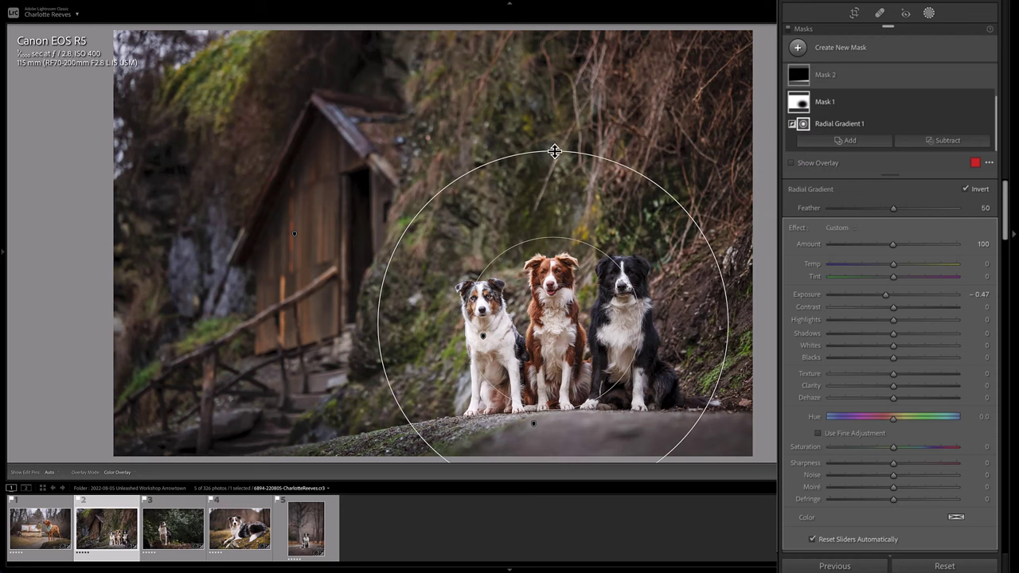
{"action": "left_click_drag", "start_coordinate": [549, 326], "coordinate": [549, 292]}
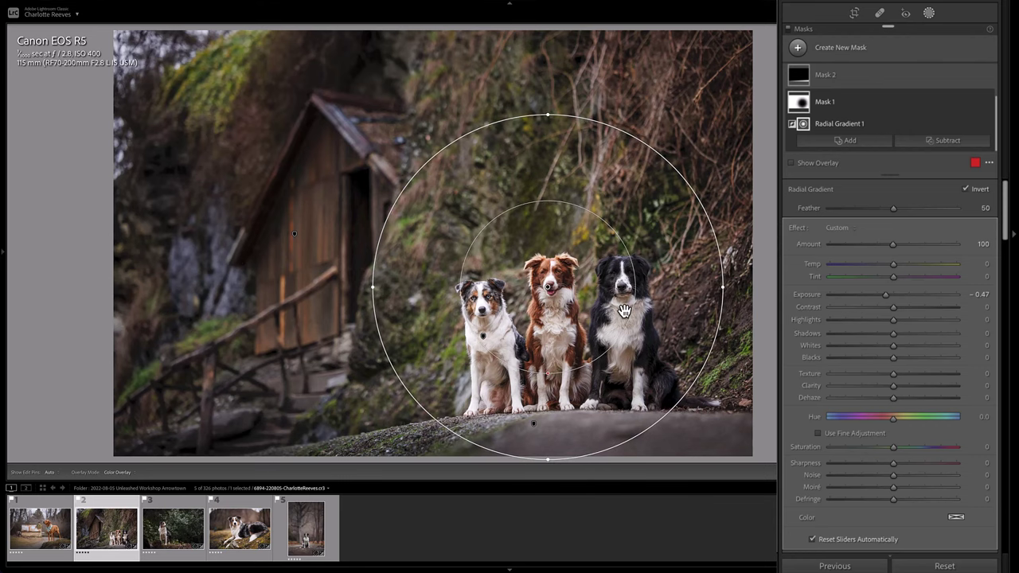
- Add a linear gradient mask from the photo's right edge toward the dogs, with Exposure −0.35, Contrast −23 and Clarity −15, and close masking
{"action": "left_click", "coordinate": [875, 137]}
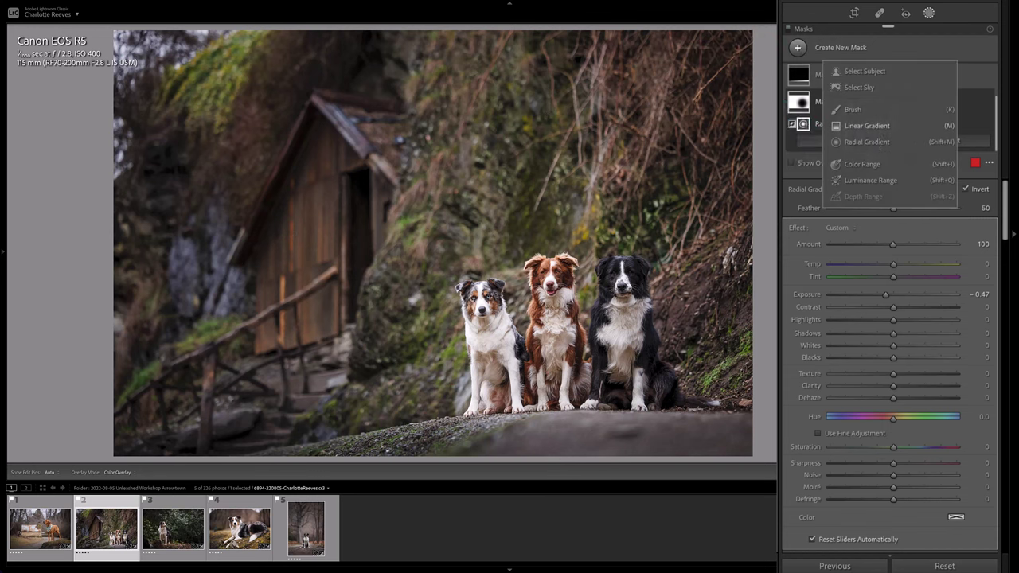
{"action": "left_click", "coordinate": [867, 125]}
{"action": "left_click_drag", "start_coordinate": [734, 252], "coordinate": [646, 246]}
{"action": "key", "text": "o"}
{"action": "mouse_move", "coordinate": [894, 289]}
{"action": "left_mouse_down"}
{"action": "mouse_move", "coordinate": [881, 293]}
{"action": "mouse_move", "coordinate": [887, 277]}
{"action": "mouse_move", "coordinate": [882, 290]}
{"action": "left_mouse_up"}
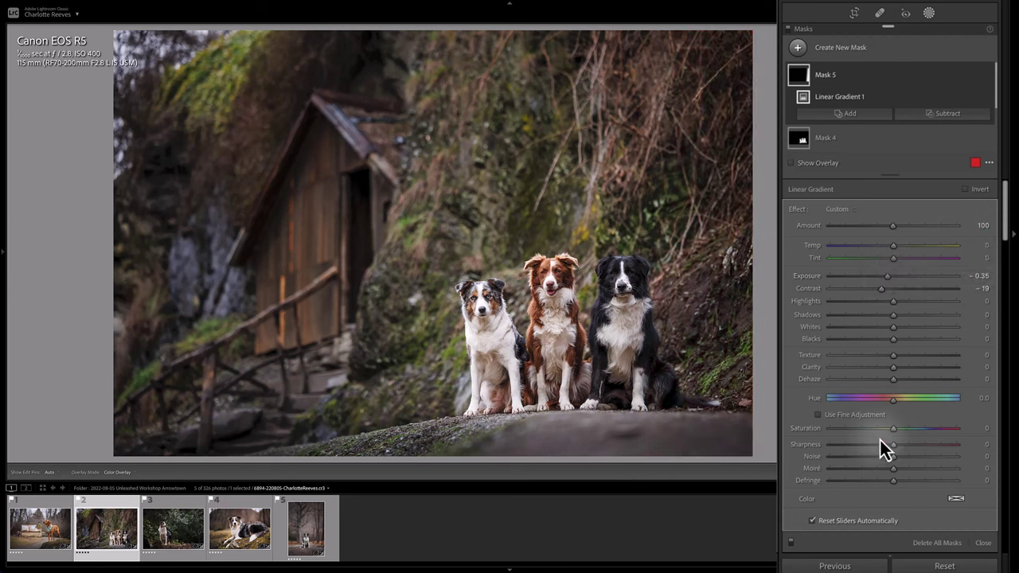
{"action": "left_click_drag", "start_coordinate": [893, 371], "coordinate": [884, 368]}
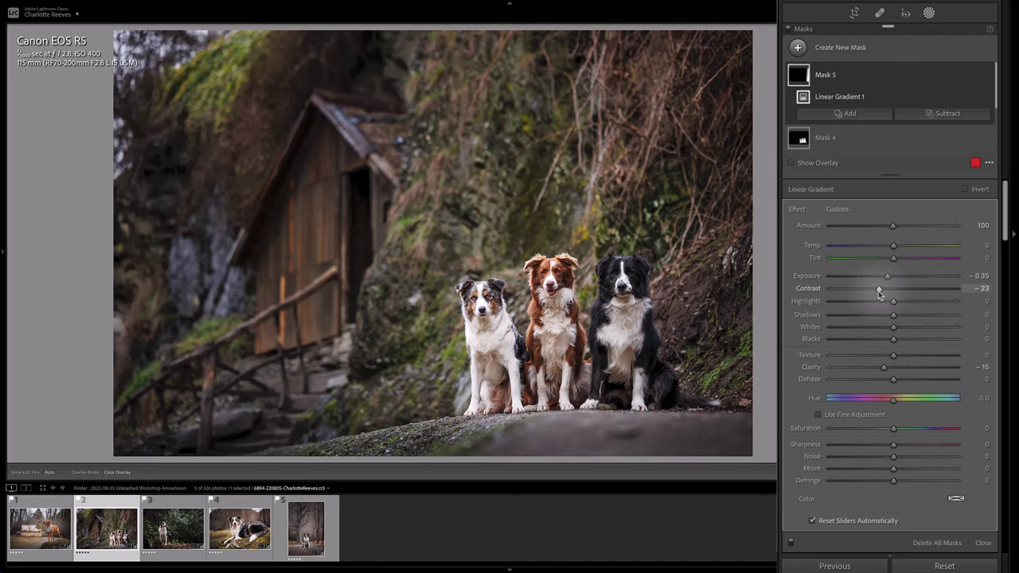
{"action": "key", "text": "shift+w"}
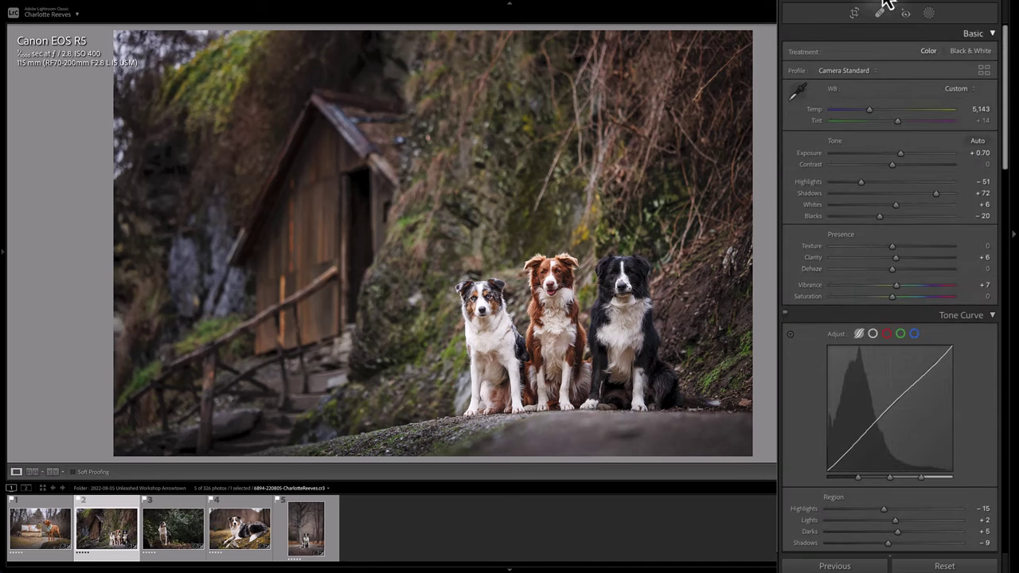
- Compare the photo with its masks off and on, and view the complete edit before and after
{"action": "left_click", "coordinate": [929, 15]}
{"action": "left_click", "coordinate": [788, 34]}
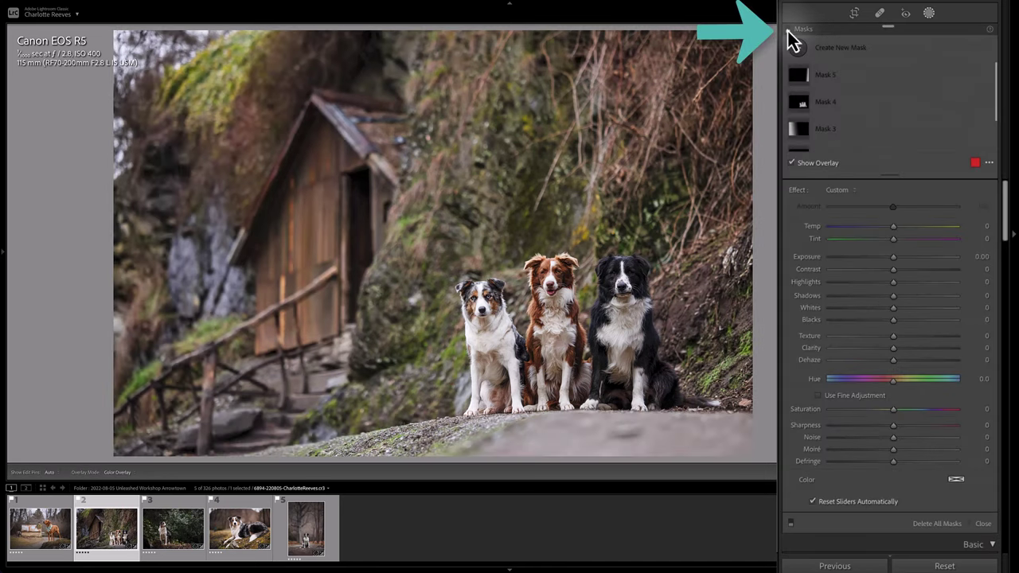
{"action": "left_click", "coordinate": [788, 27]}
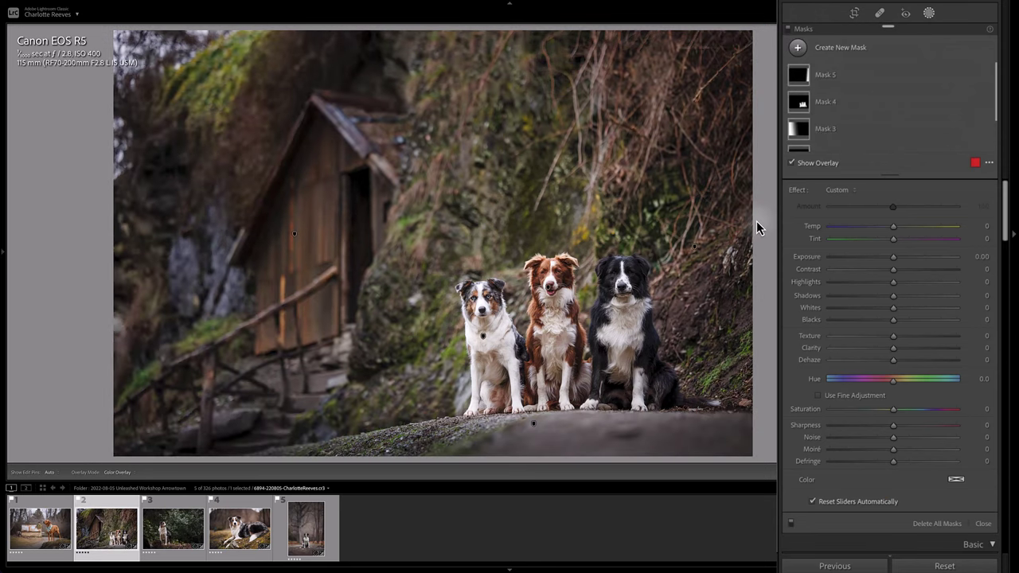
{"action": "key", "text": "backslash"}
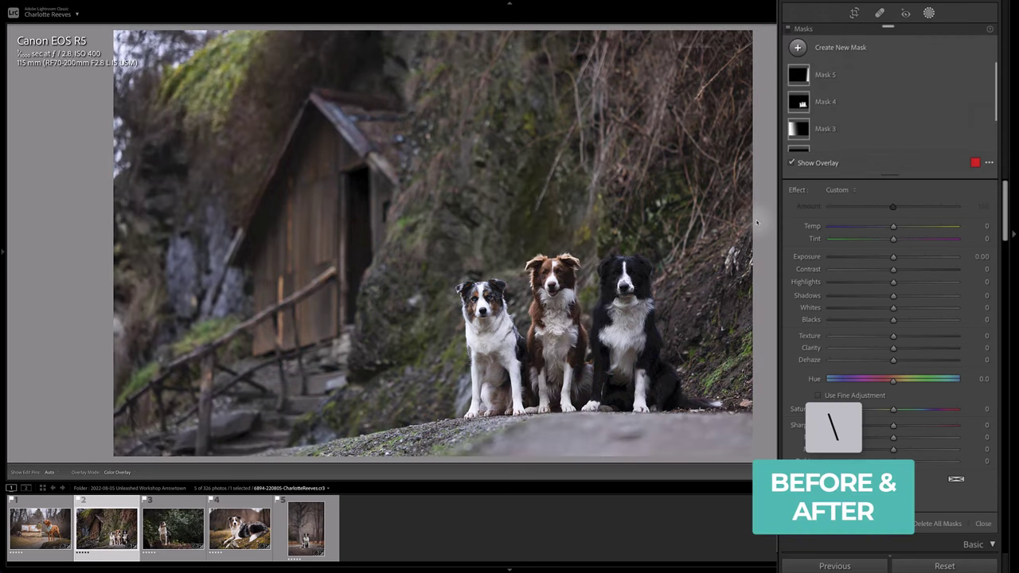
{"action": "key", "text": "backslash"}
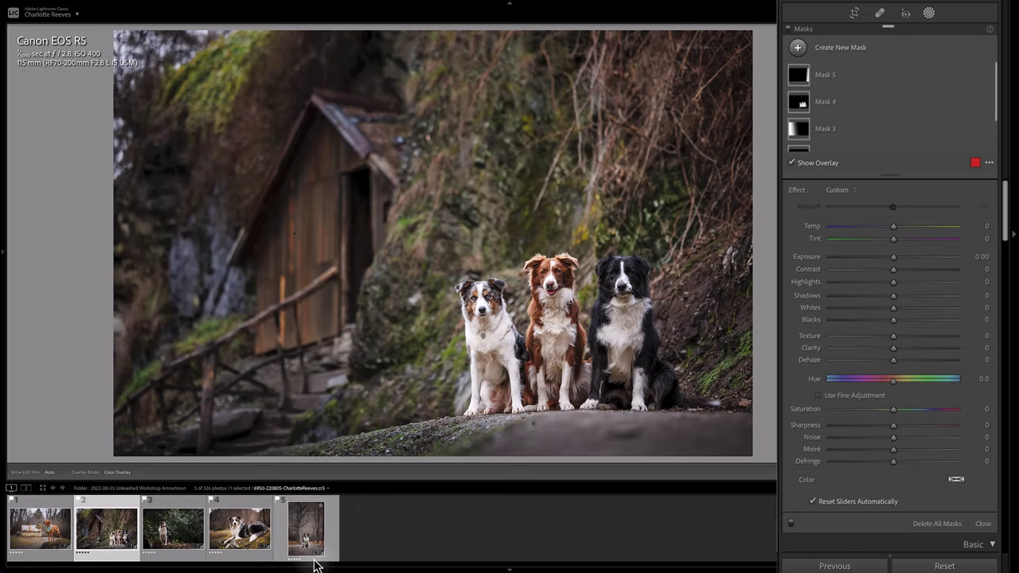
- Open the photo of the dog standing on the log, and add an inverted radial gradient mask around it with Exposure −0.56 and Contrast −32
{"action": "left_click", "coordinate": [174, 535]}
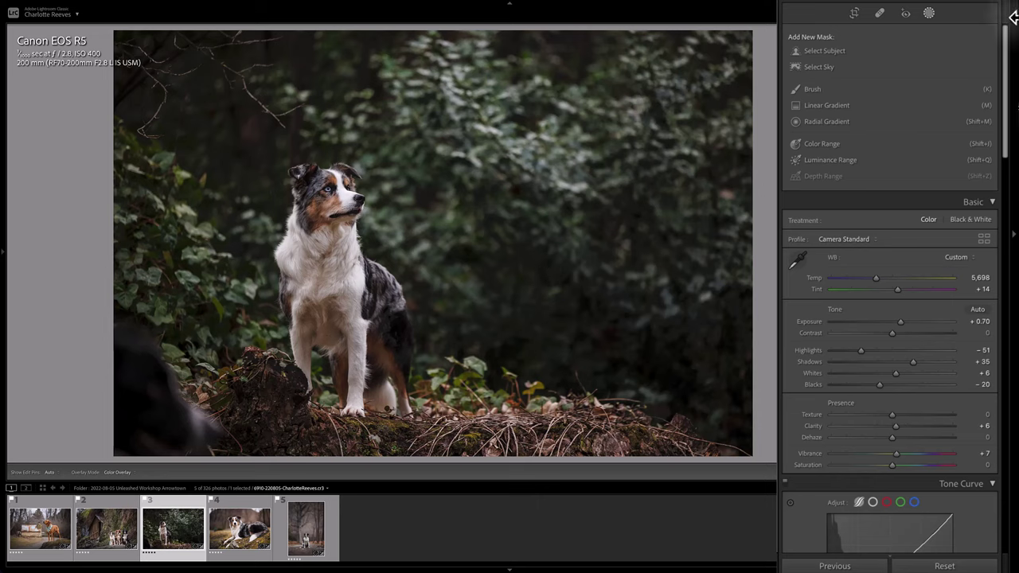
{"action": "left_click", "coordinate": [926, 16]}
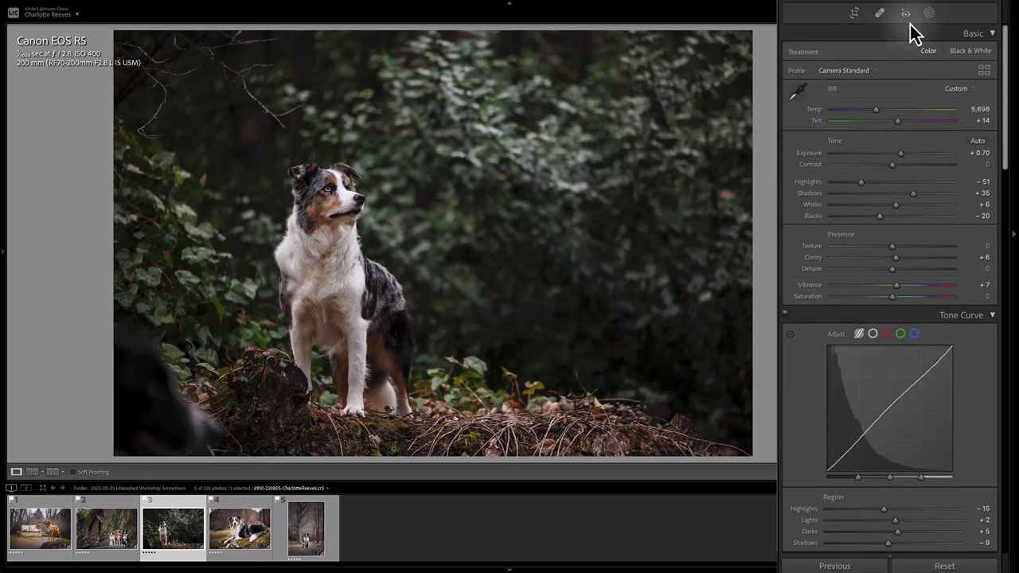
{"action": "left_click", "coordinate": [928, 14]}
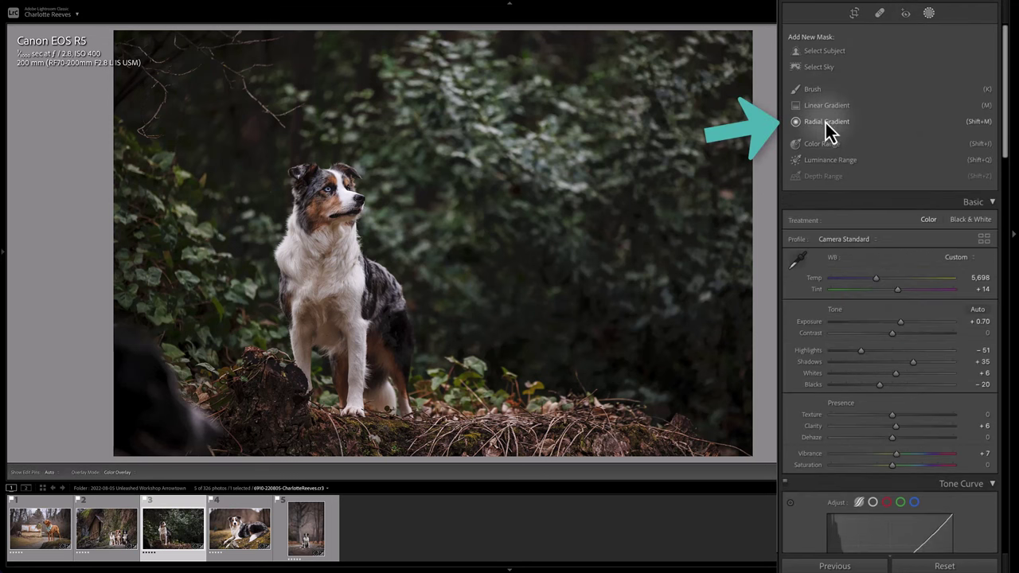
{"action": "left_click", "coordinate": [826, 122]}
{"action": "left_click_drag", "start_coordinate": [320, 239], "coordinate": [501, 429]}
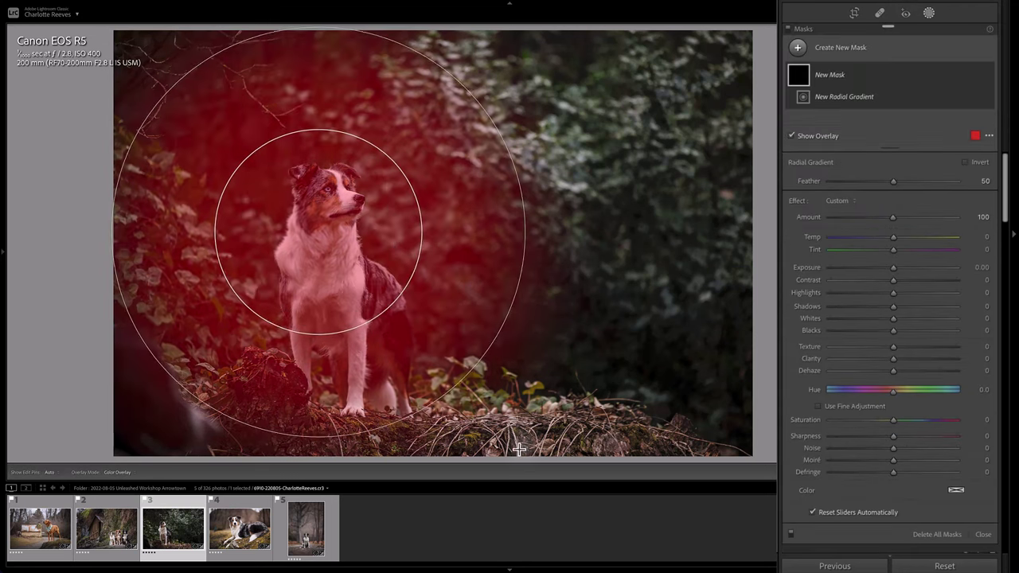
{"action": "left_click_drag", "start_coordinate": [318, 246], "coordinate": [350, 256]}
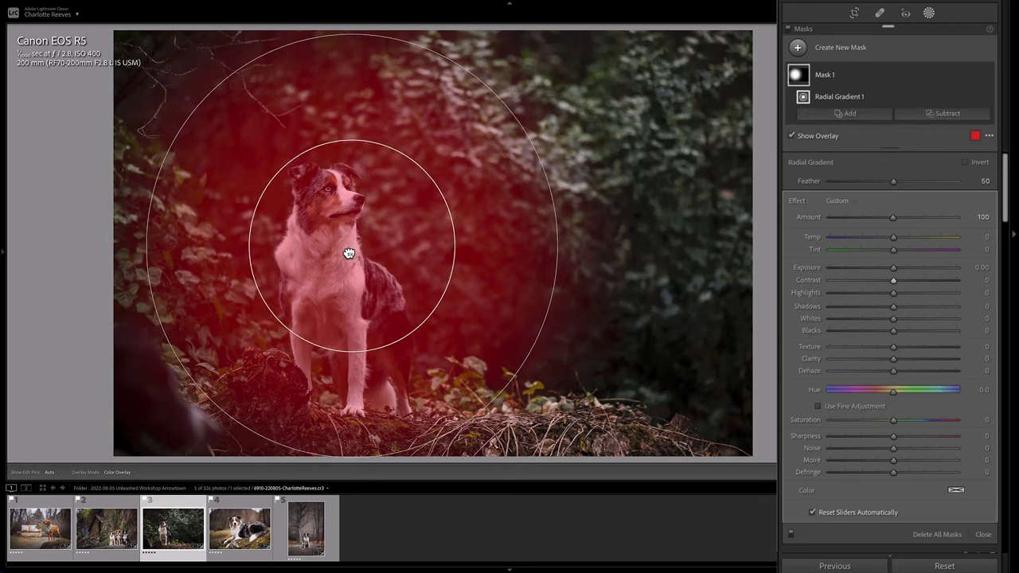
{"action": "left_click", "coordinate": [977, 163]}
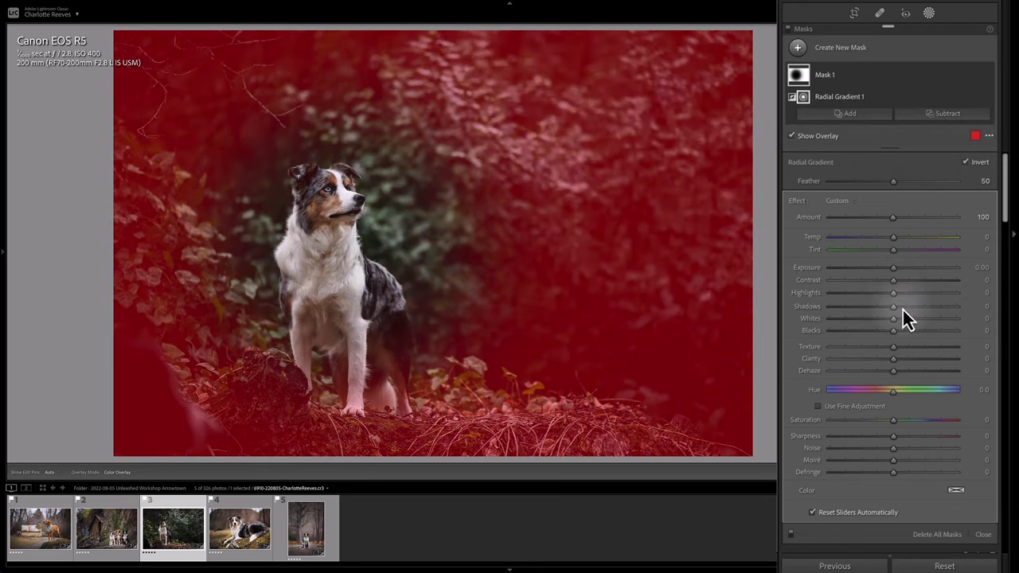
{"action": "mouse_move", "coordinate": [898, 286]}
{"action": "left_mouse_down"}
{"action": "mouse_move", "coordinate": [876, 286]}
{"action": "mouse_move", "coordinate": [887, 270]}
{"action": "left_mouse_up"}
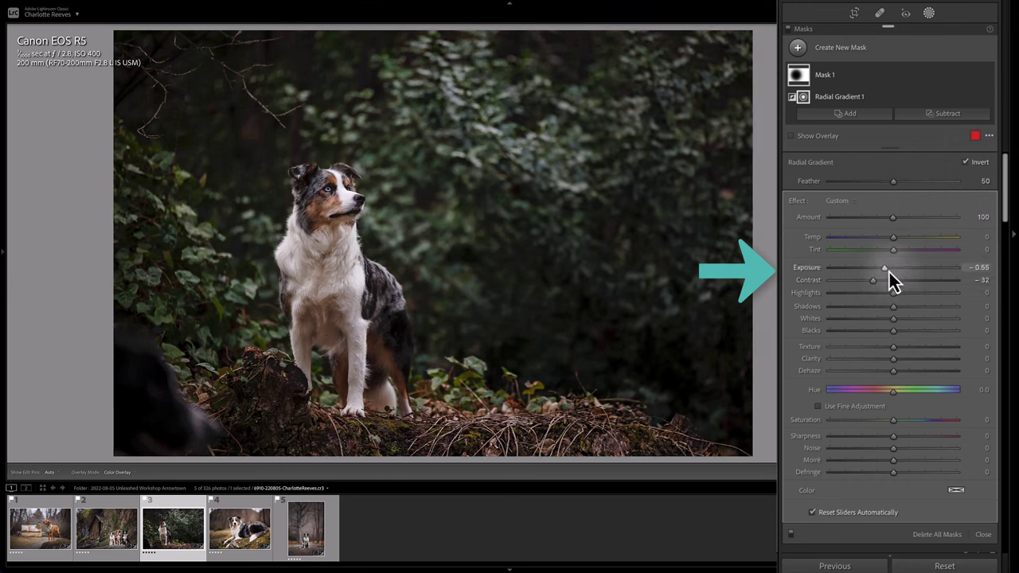
- Add a second radial gradient mask over the foliage behind the dog, and subtract the dog from it with Select Subject
{"action": "left_click", "coordinate": [799, 47]}
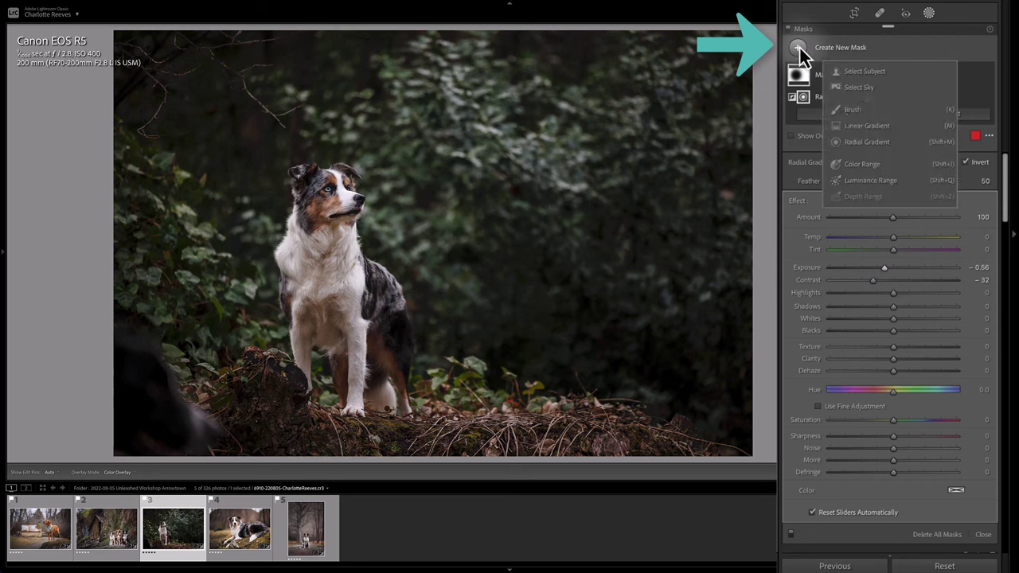
{"action": "left_click", "coordinate": [848, 144]}
{"action": "left_click_drag", "start_coordinate": [447, 95], "coordinate": [630, 275]}
{"action": "left_click_drag", "start_coordinate": [459, 106], "coordinate": [483, 136]}
{"action": "left_click", "coordinate": [935, 113]}
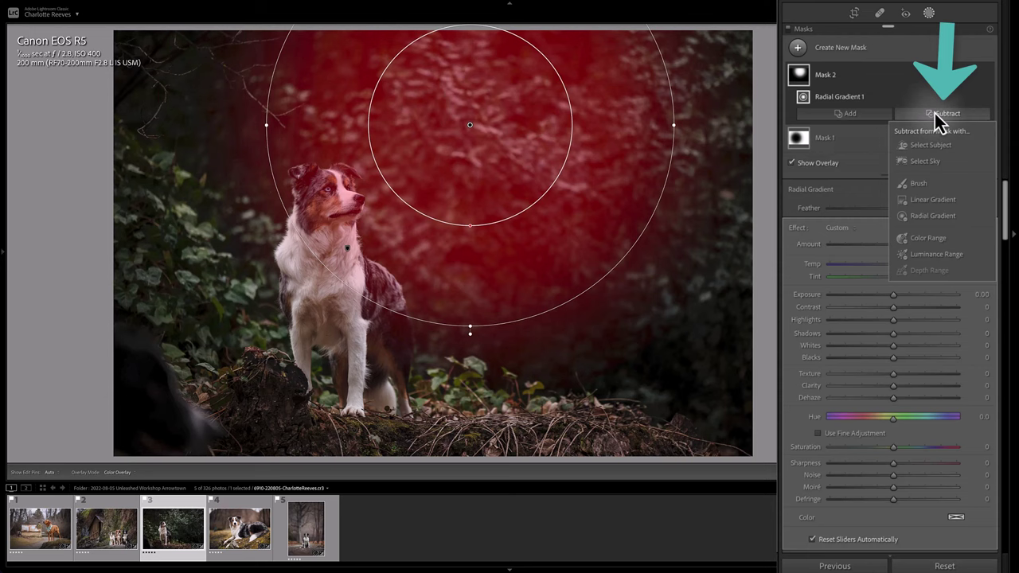
{"action": "left_click", "coordinate": [938, 145]}
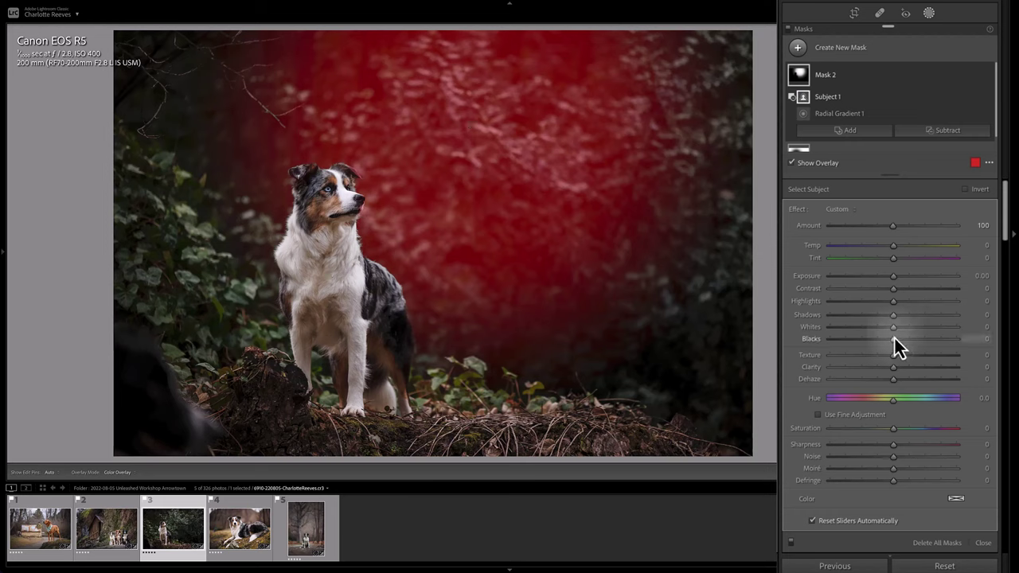
- Add warm haze to the background mask with Dehaze −18 and Temp 5, resetting its Contrast after a trial increase
{"action": "key", "text": "o"}
{"action": "left_click_drag", "start_coordinate": [893, 290], "coordinate": [897, 292]}
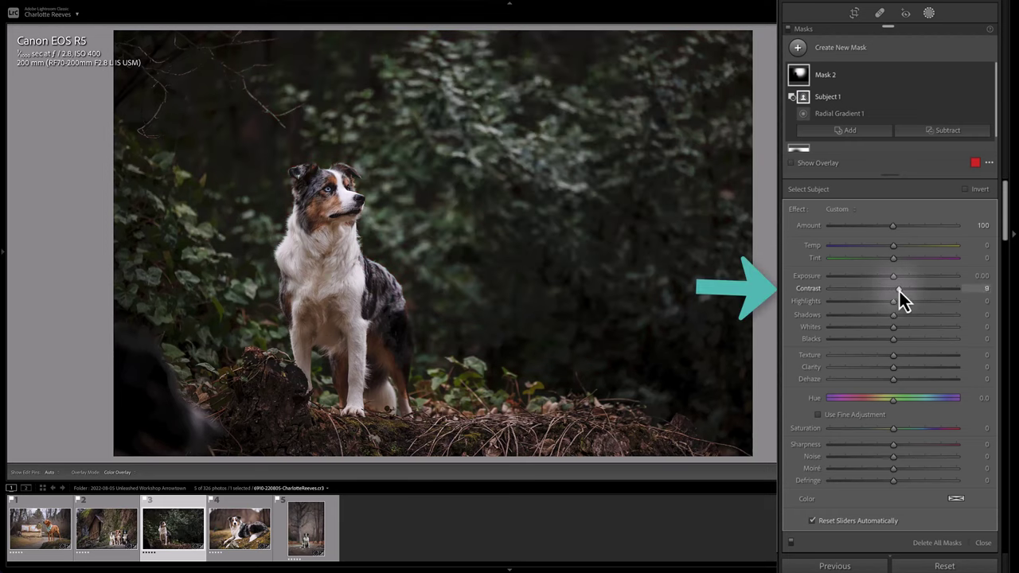
{"action": "double_click", "coordinate": [816, 287]}
{"action": "mouse_move", "coordinate": [893, 379]}
{"action": "left_mouse_down"}
{"action": "mouse_move", "coordinate": [873, 383]}
{"action": "mouse_move", "coordinate": [883, 383]}
{"action": "left_mouse_up"}
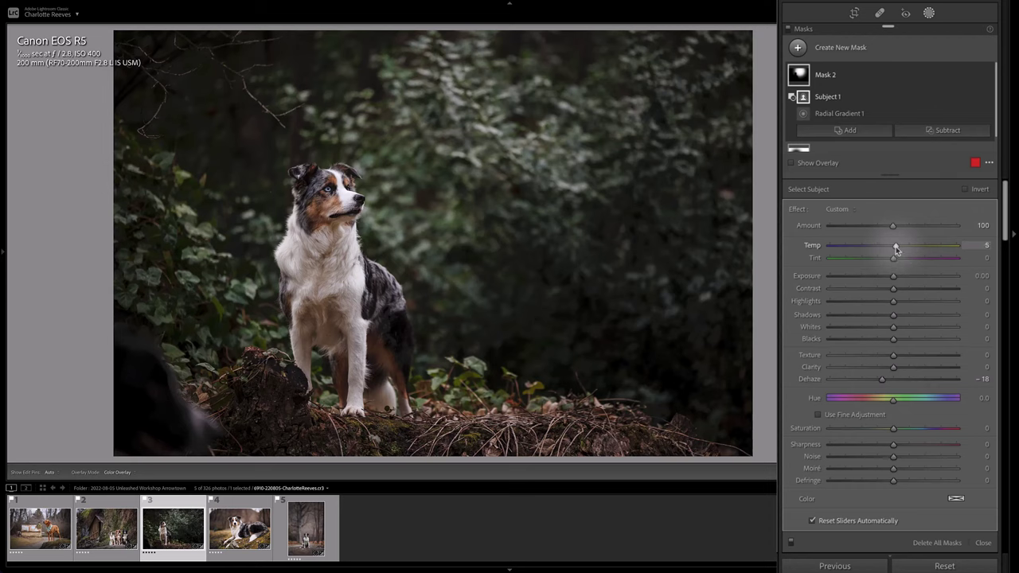
- Add a linear gradient mask over the foreground log with Contrast −20, Texture −3, Clarity −3 and Exposure −0.20
{"action": "left_click", "coordinate": [798, 47]}
{"action": "left_click", "coordinate": [866, 127]}
{"action": "left_click_drag", "start_coordinate": [497, 446], "coordinate": [489, 389]}
{"action": "left_click_drag", "start_coordinate": [898, 293], "coordinate": [884, 292]}
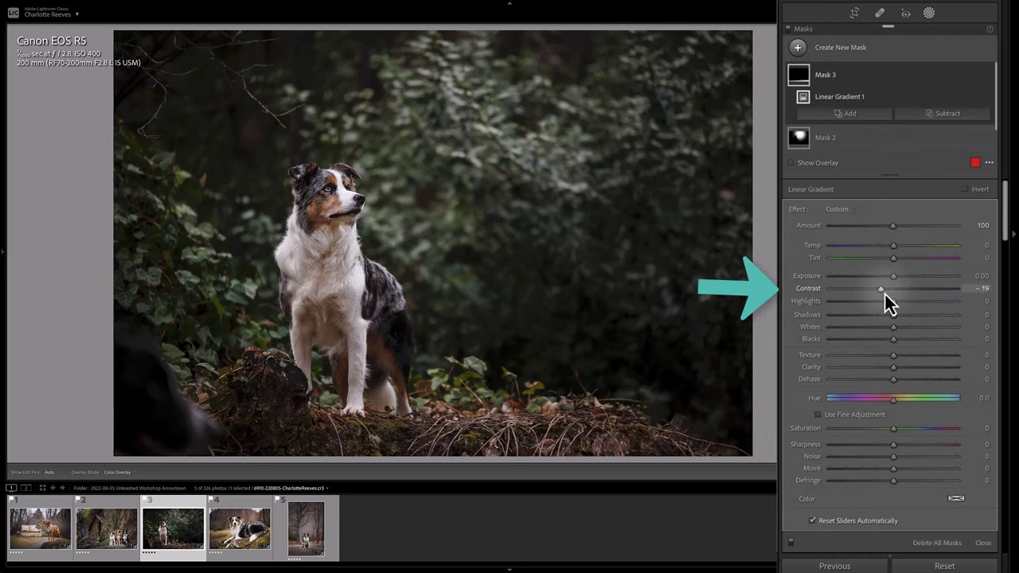
{"action": "left_click_drag", "start_coordinate": [891, 369], "coordinate": [890, 357]}
{"action": "left_click_drag", "start_coordinate": [897, 280], "coordinate": [893, 279]}
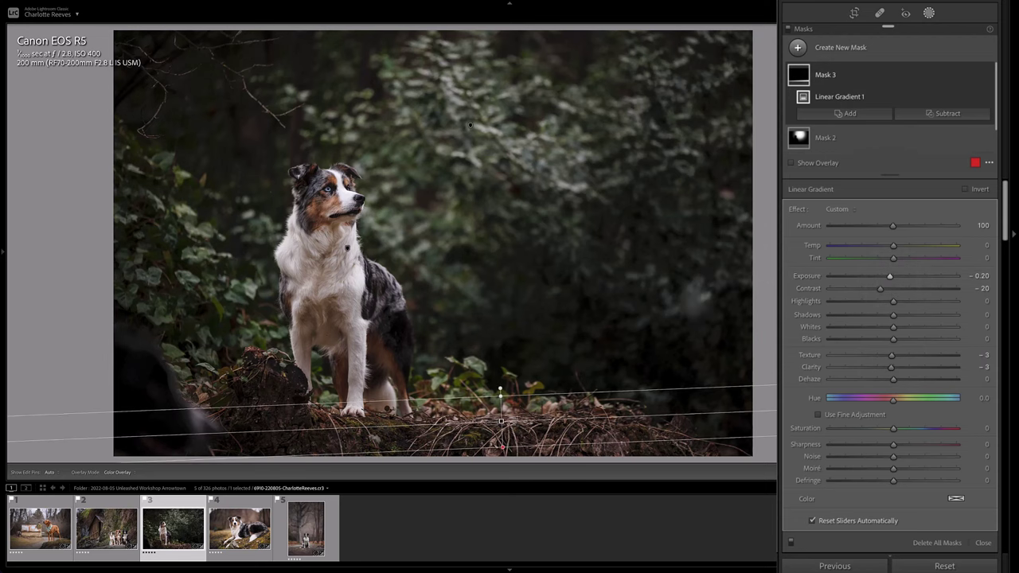
- Add a Select Subject mask for the dog with Highlights −18, Whites 12 and Exposure 0.09
{"action": "left_click", "coordinate": [800, 48]}
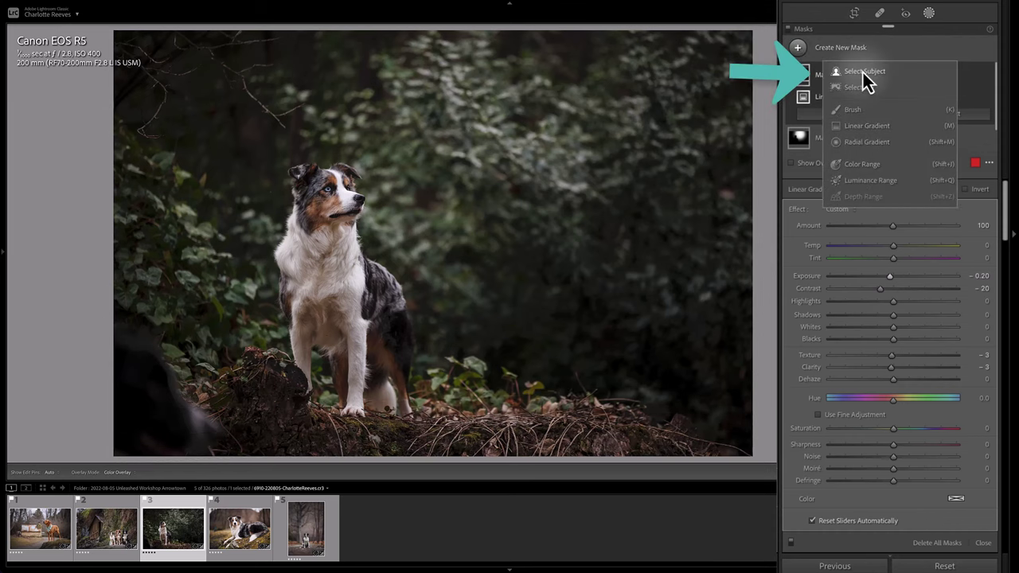
{"action": "left_click", "coordinate": [862, 71]}
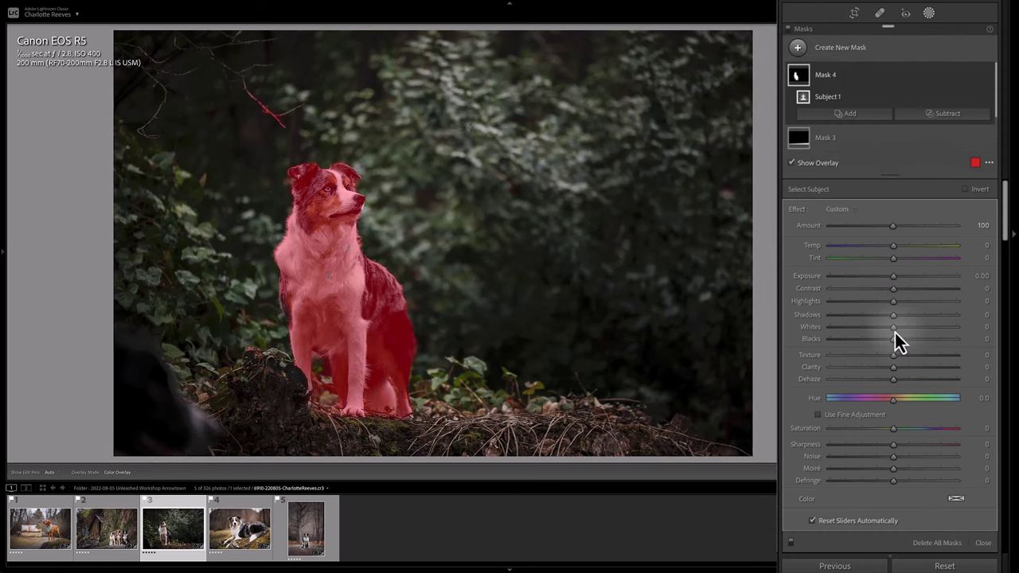
{"action": "left_click_drag", "start_coordinate": [895, 329], "coordinate": [877, 304]}
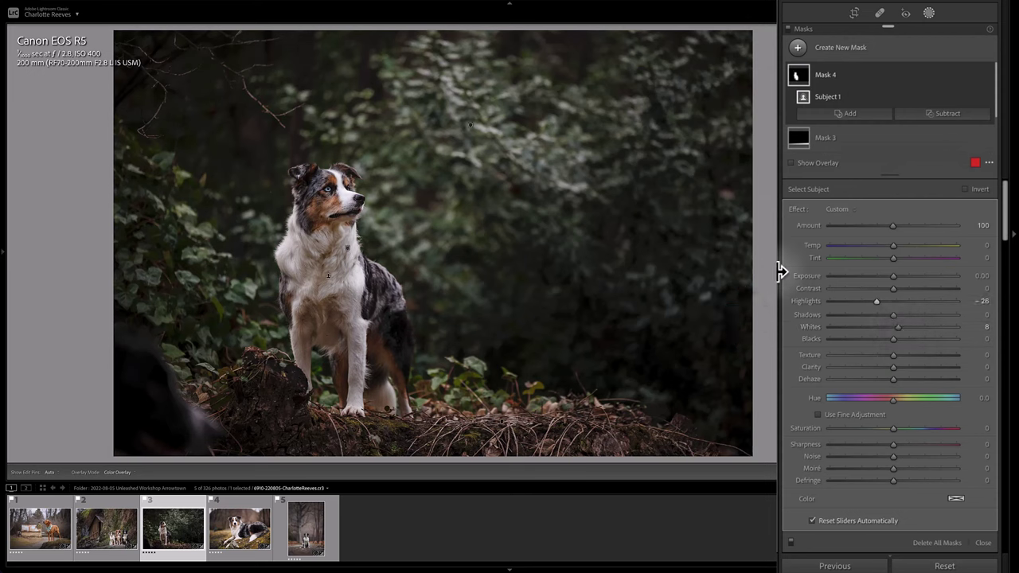
{"action": "left_click_drag", "start_coordinate": [877, 303], "coordinate": [881, 304]}
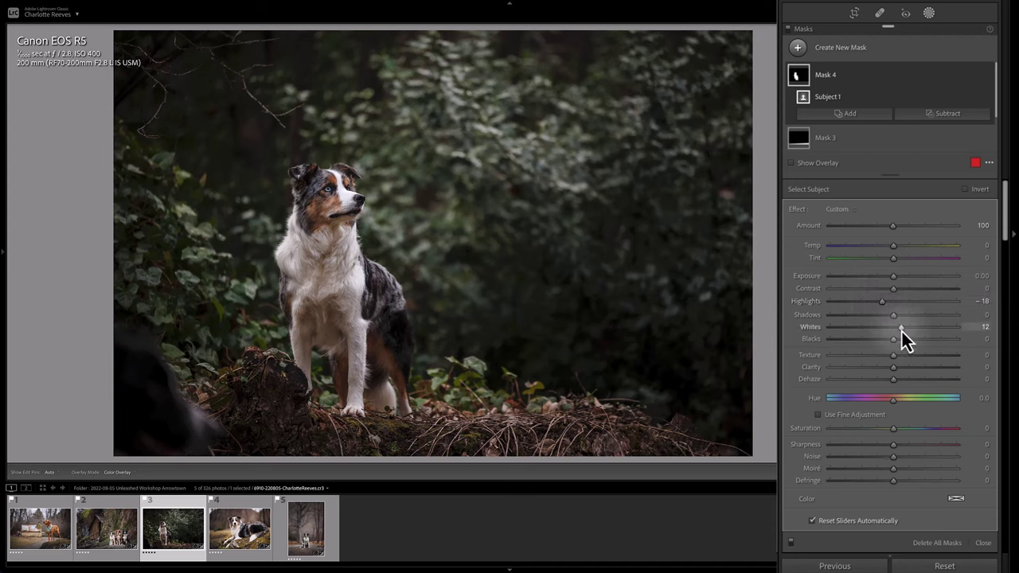
{"action": "left_click_drag", "start_coordinate": [891, 278], "coordinate": [894, 279]}
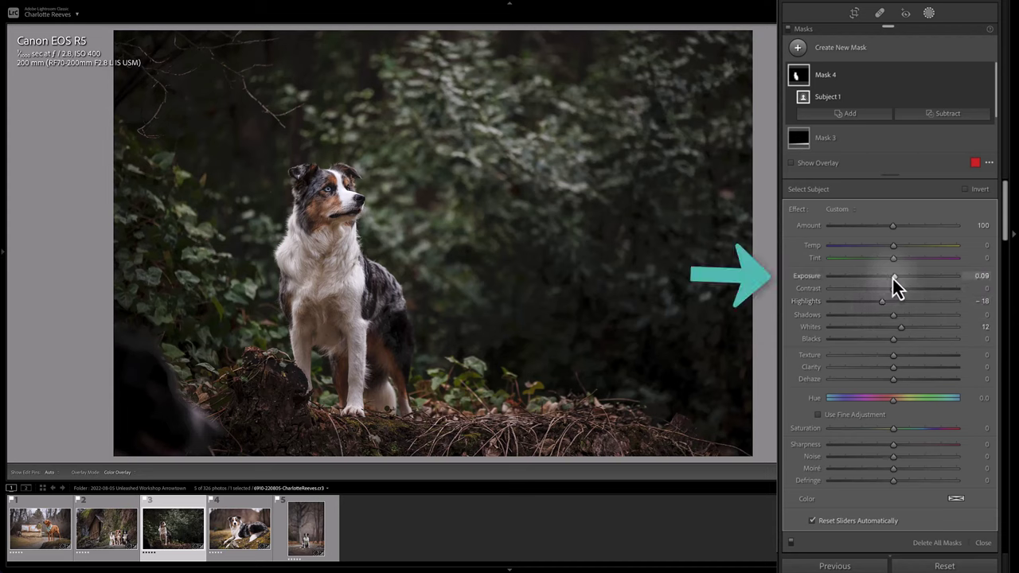
- Create a brush mask and paint over the dog's chest with a brush of size 8
{"action": "left_click", "coordinate": [797, 48]}
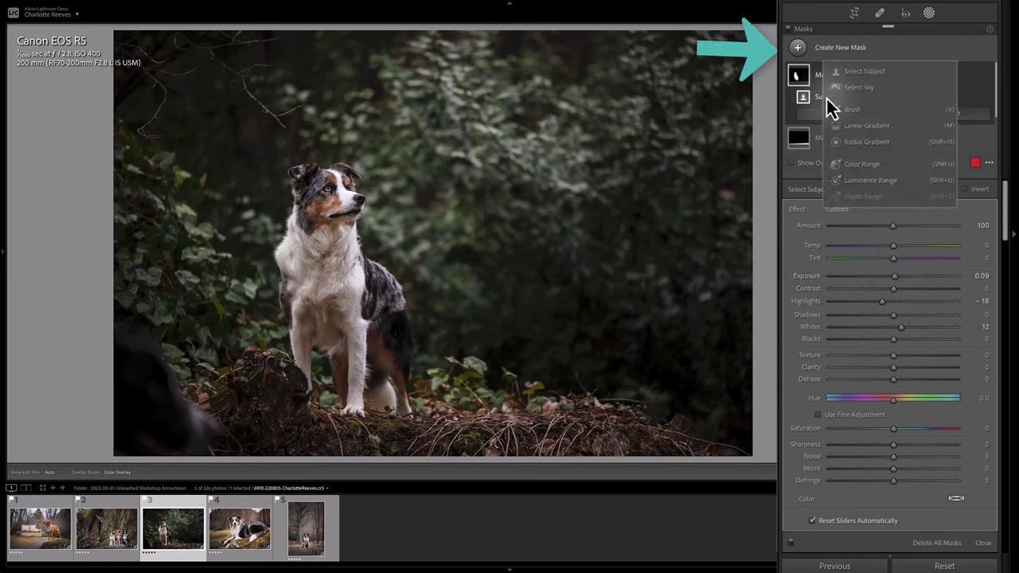
{"action": "left_click", "coordinate": [851, 109]}
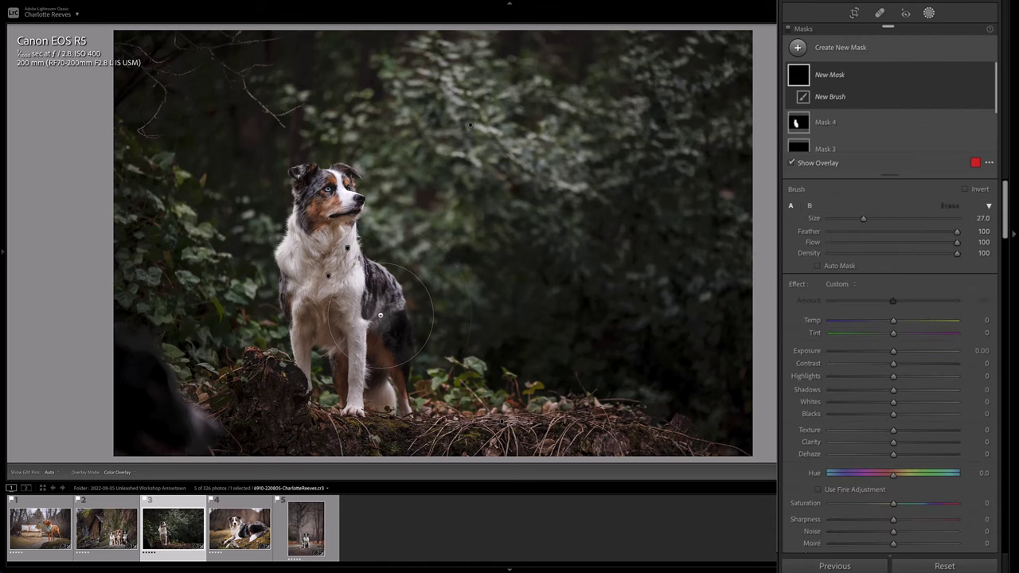
{"action": "scroll", "coordinate": [325, 257], "scroll_direction": "down", "scroll_amount": 4}
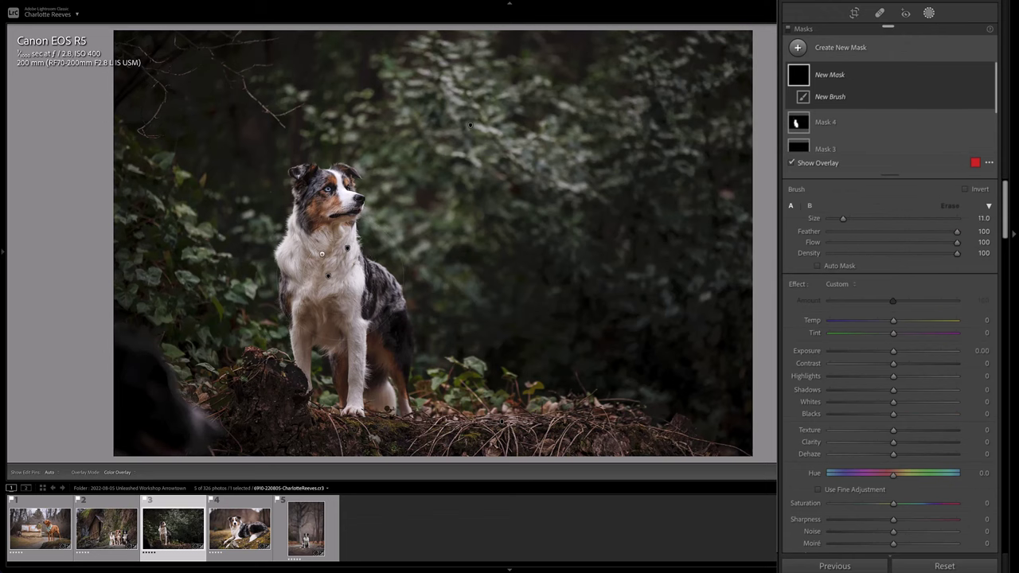
{"action": "scroll", "coordinate": [321, 254], "scroll_direction": "down", "scroll_amount": 2}
{"action": "mouse_move", "coordinate": [321, 254]}
{"action": "left_mouse_down"}
{"action": "mouse_move", "coordinate": [318, 287]}
{"action": "mouse_move", "coordinate": [335, 239]}
{"action": "mouse_move", "coordinate": [314, 294]}
{"action": "mouse_move", "coordinate": [326, 311]}
{"action": "mouse_move", "coordinate": [339, 278]}
{"action": "mouse_move", "coordinate": [382, 307]}
{"action": "left_mouse_up"}
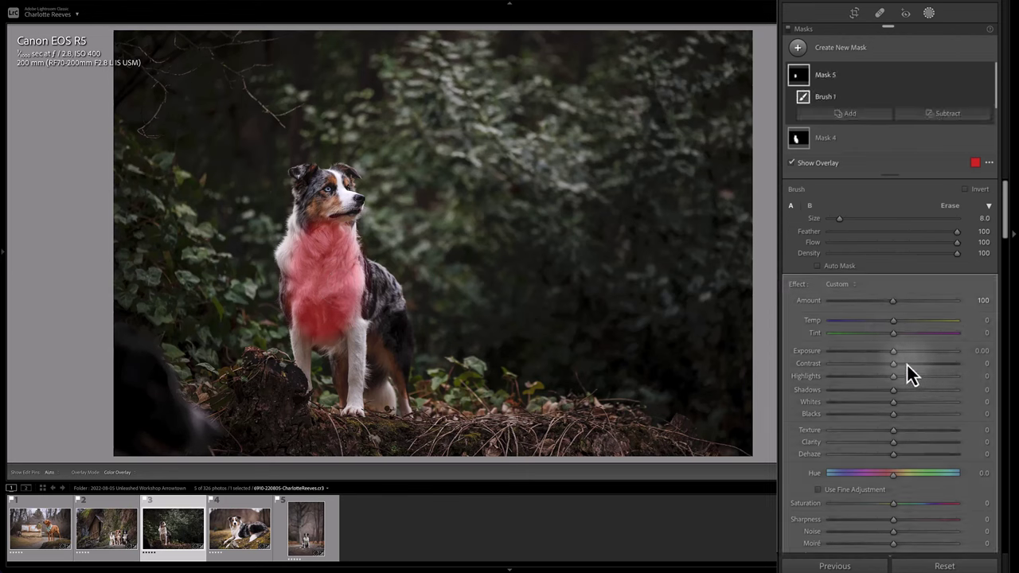
- Brighten the chest brush mask with Shadows 19 and Exposure 0.18, and reduce its Saturation to −5
{"action": "left_click_drag", "start_coordinate": [896, 392], "coordinate": [908, 394]}
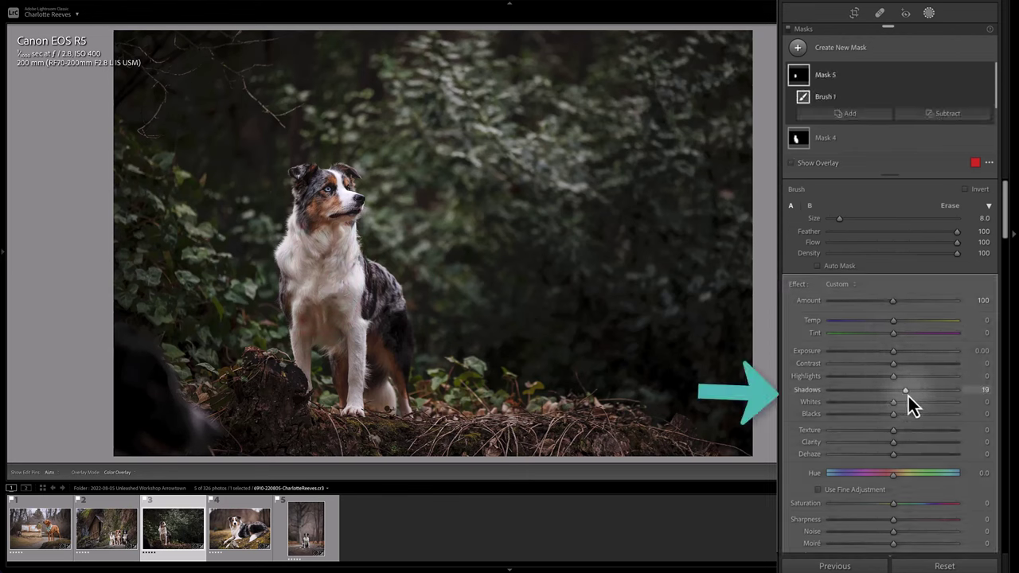
{"action": "left_click_drag", "start_coordinate": [894, 355], "coordinate": [897, 355]}
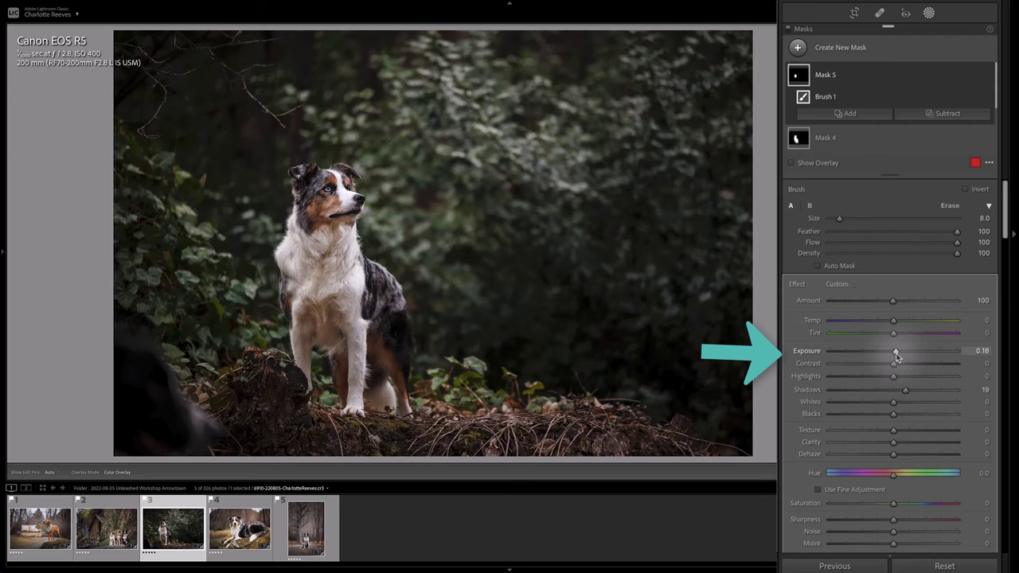
{"action": "left_click_drag", "start_coordinate": [900, 512], "coordinate": [894, 509]}
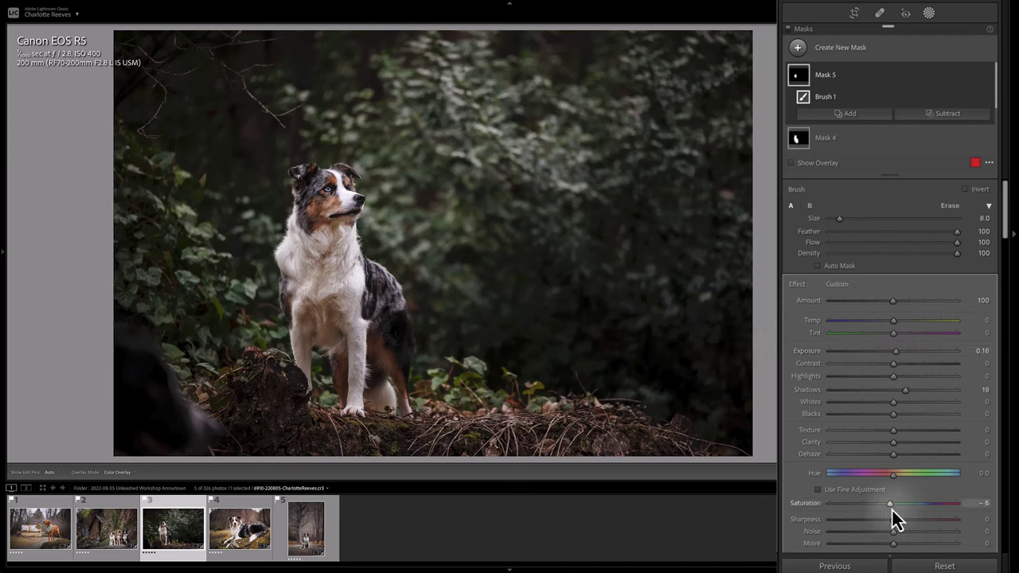
- Compare the log portrait with all its masks switched off and on
{"action": "left_click", "coordinate": [787, 32]}
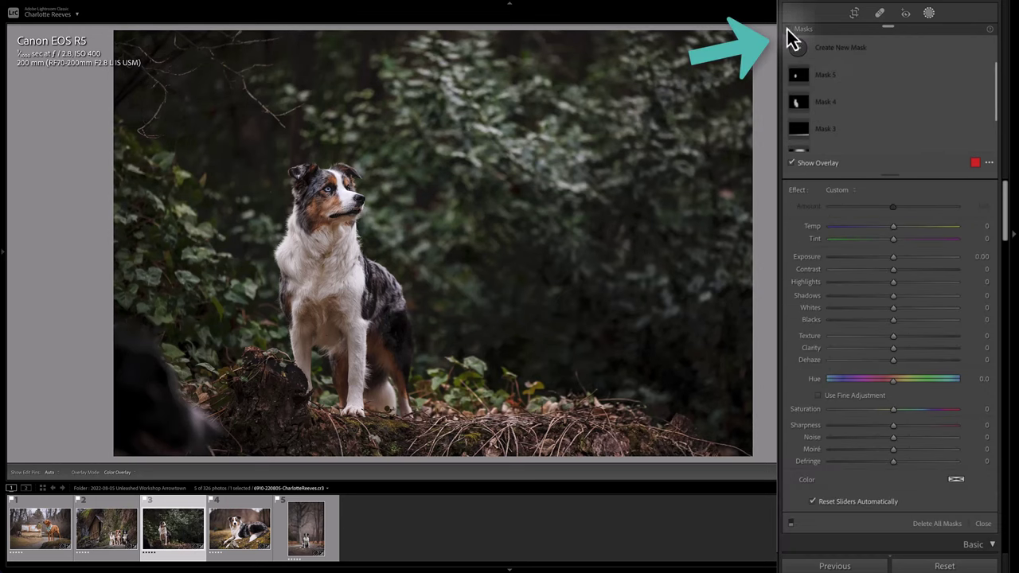
{"action": "left_click", "coordinate": [789, 37]}
{"action": "left_click", "coordinate": [788, 34]}
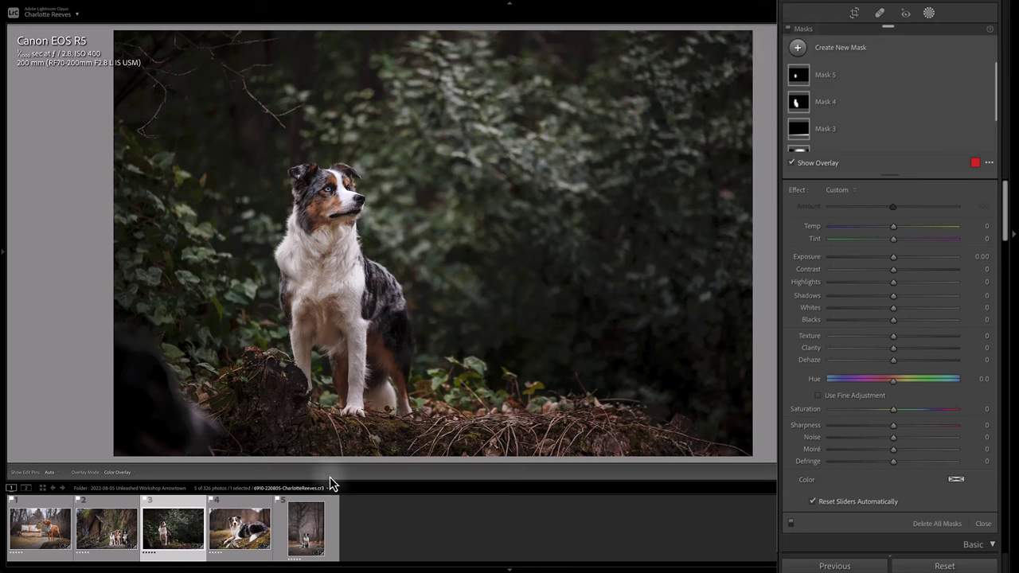
- Open the photo of the dog lying on the mossy rock and compare its before and after views
{"action": "left_click", "coordinate": [239, 529]}
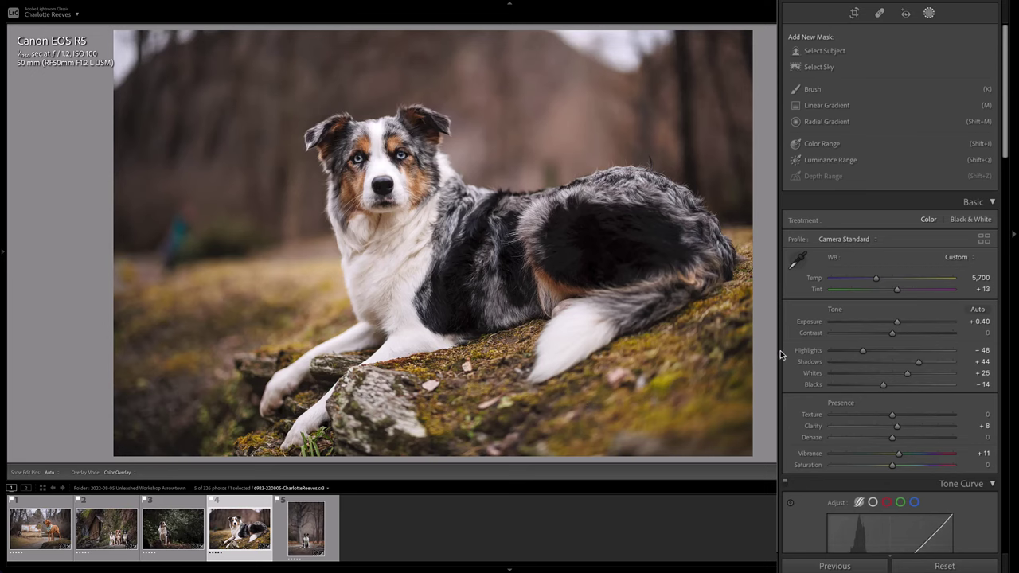
{"action": "key", "text": "shift+w"}
{"action": "key", "text": "backslash"}
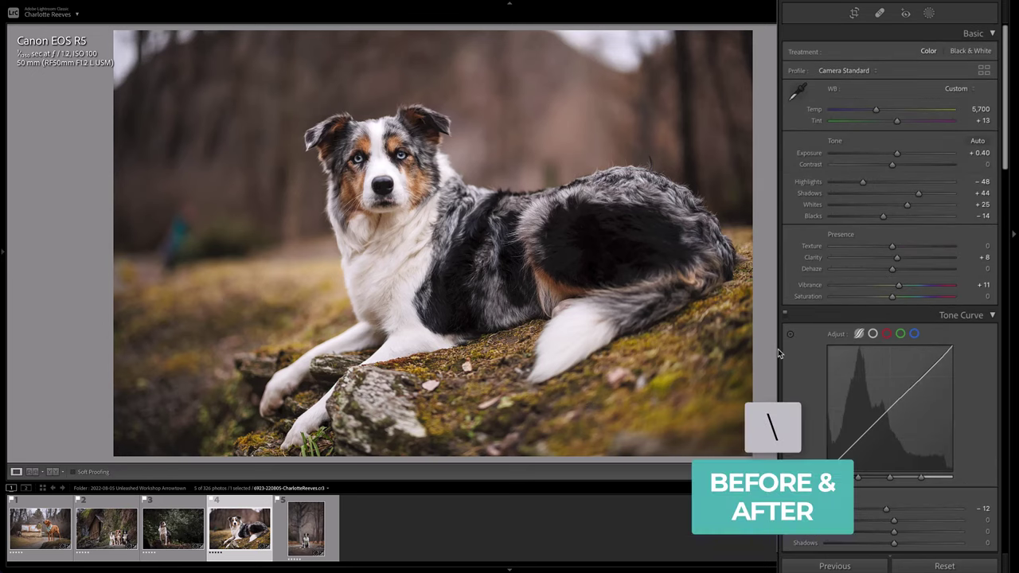
{"action": "key", "text": "backslash"}
{"action": "key", "text": "backslash"}
{"action": "key", "text": "backslash"}
- Add an inverted radial gradient mask around the dog's head and chest with Exposure −0.55 and Contrast −26
{"action": "left_click", "coordinate": [929, 14]}
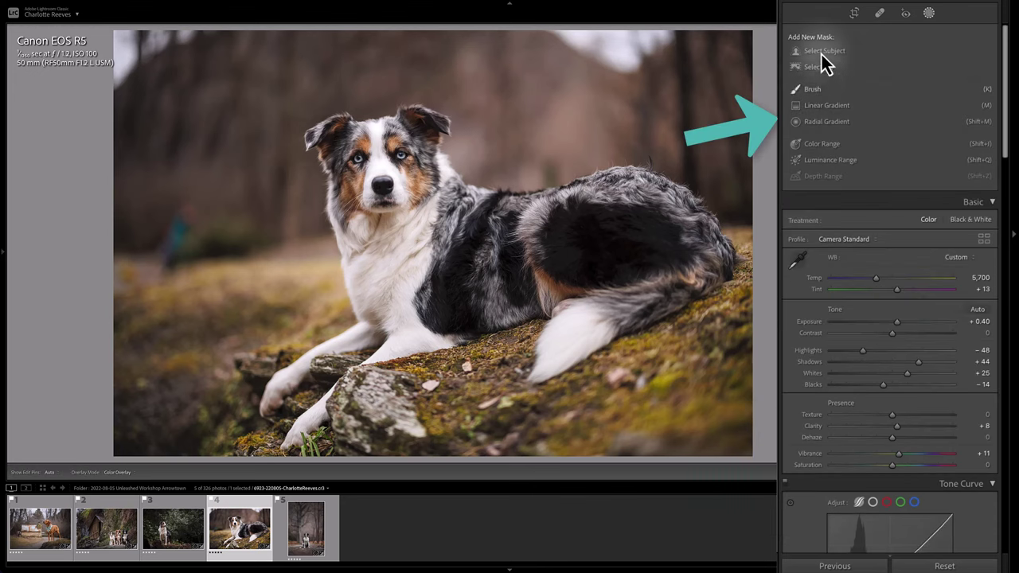
{"action": "left_click", "coordinate": [825, 123]}
{"action": "left_click_drag", "start_coordinate": [382, 189], "coordinate": [607, 391]}
{"action": "left_click_drag", "start_coordinate": [371, 183], "coordinate": [395, 194]}
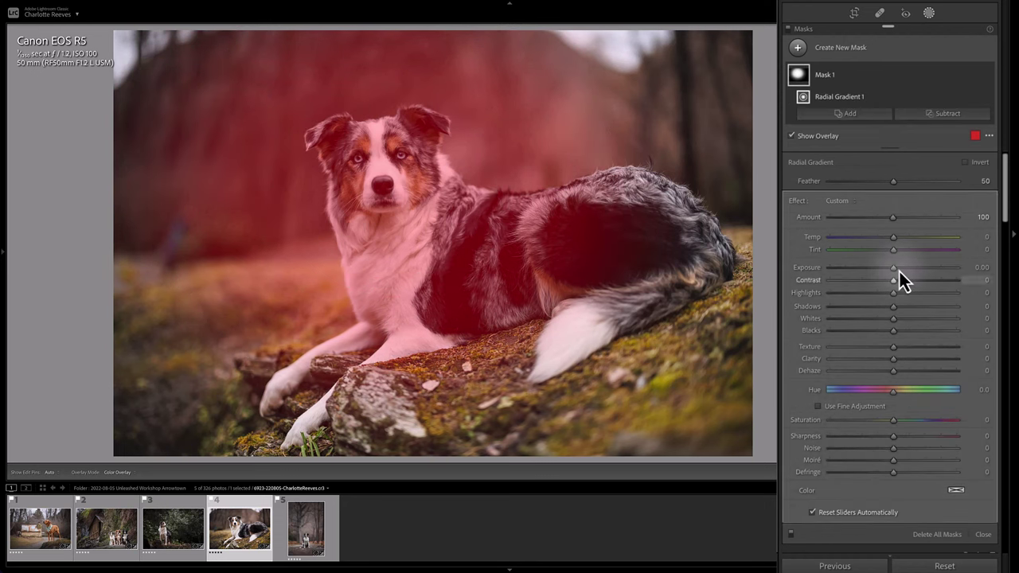
{"action": "left_click", "coordinate": [978, 163]}
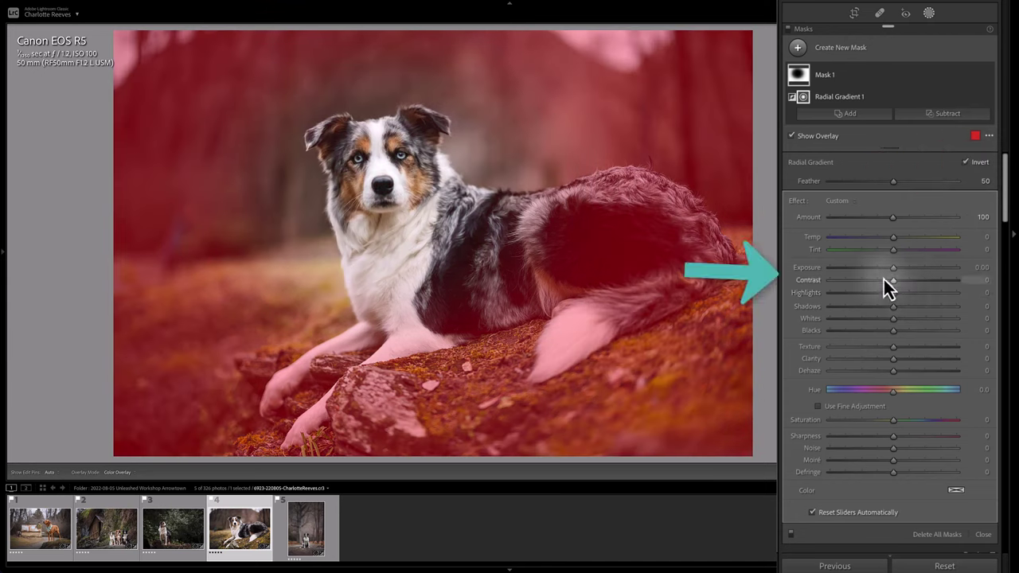
{"action": "key", "text": "o"}
{"action": "mouse_move", "coordinate": [890, 270]}
{"action": "left_mouse_down"}
{"action": "mouse_move", "coordinate": [876, 281]}
{"action": "mouse_move", "coordinate": [886, 268]}
{"action": "left_mouse_up"}
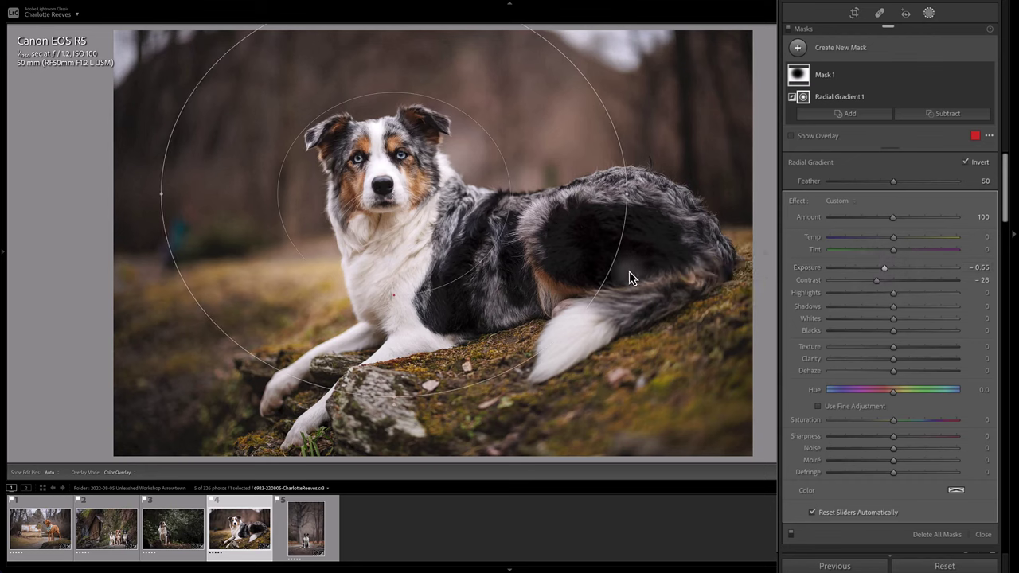
- Add a slanted linear gradient mask over the mossy foreground with Contrast −20 and Exposure −0.90
{"action": "left_click", "coordinate": [827, 47]}
{"action": "left_click", "coordinate": [863, 126]}
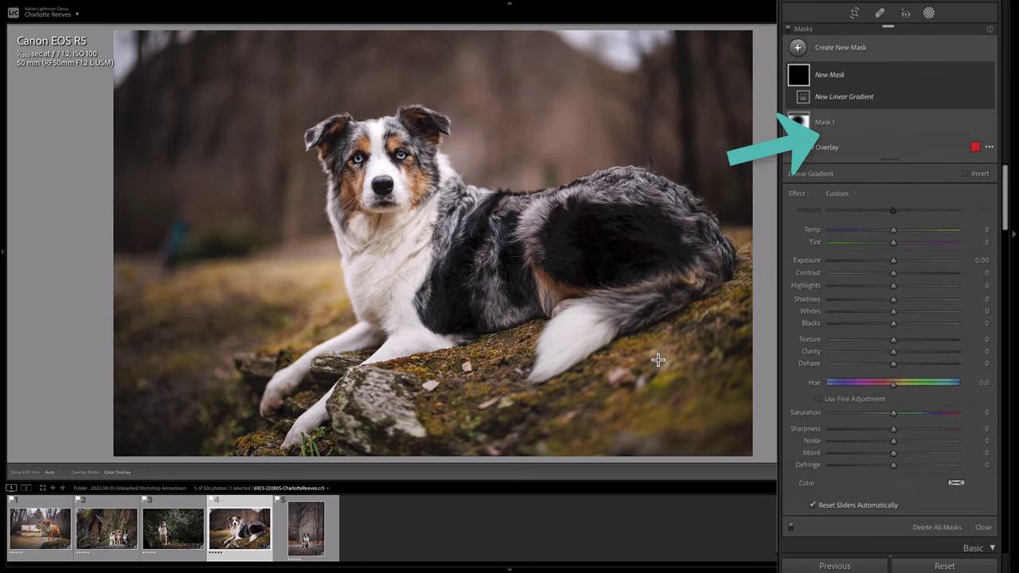
{"action": "left_click_drag", "start_coordinate": [557, 406], "coordinate": [528, 284]}
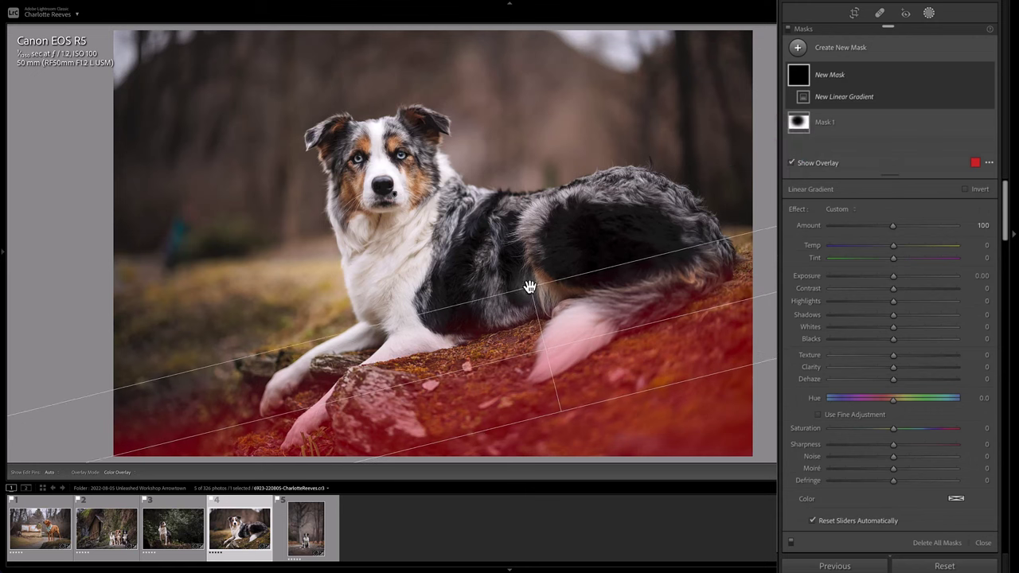
{"action": "left_click", "coordinate": [880, 290]}
{"action": "left_click_drag", "start_coordinate": [892, 279], "coordinate": [879, 278]}
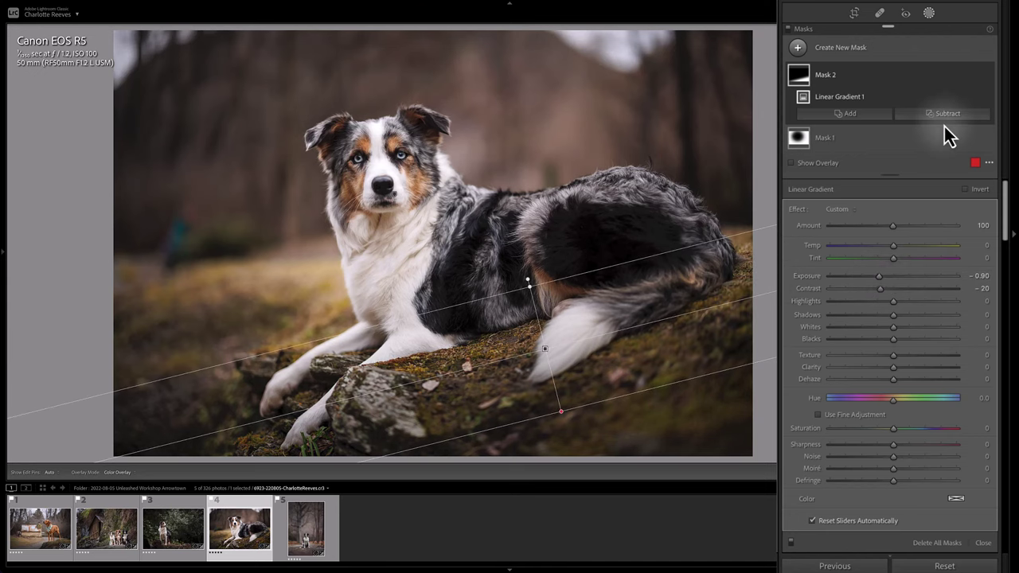
- Add a radial gradient mask over the background around the dog's head, and subtract the dog from it with Select Subject
{"action": "left_click", "coordinate": [799, 49]}
{"action": "left_click", "coordinate": [863, 147]}
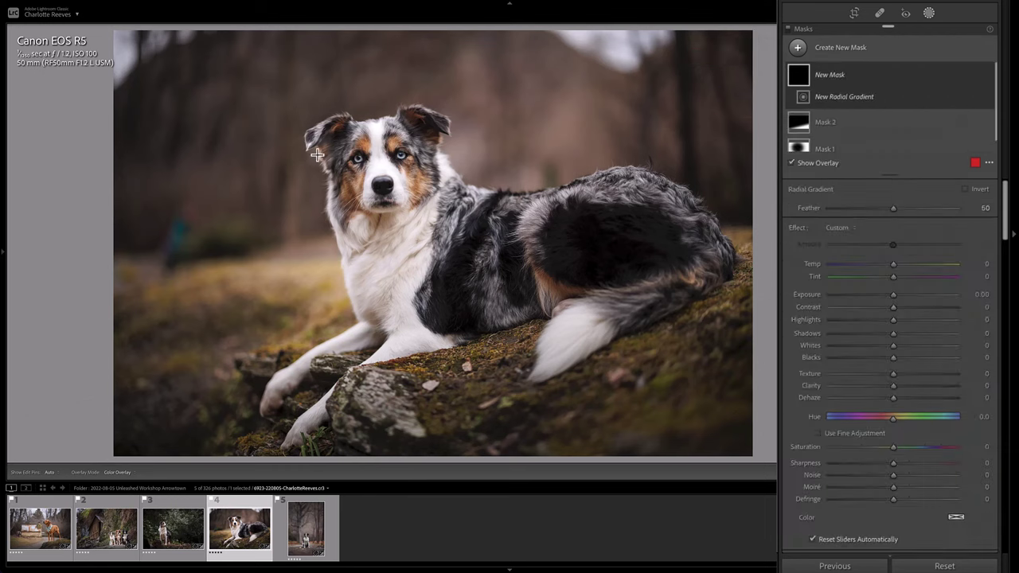
{"action": "left_click_drag", "start_coordinate": [377, 141], "coordinate": [445, 203]}
{"action": "left_click", "coordinate": [956, 113]}
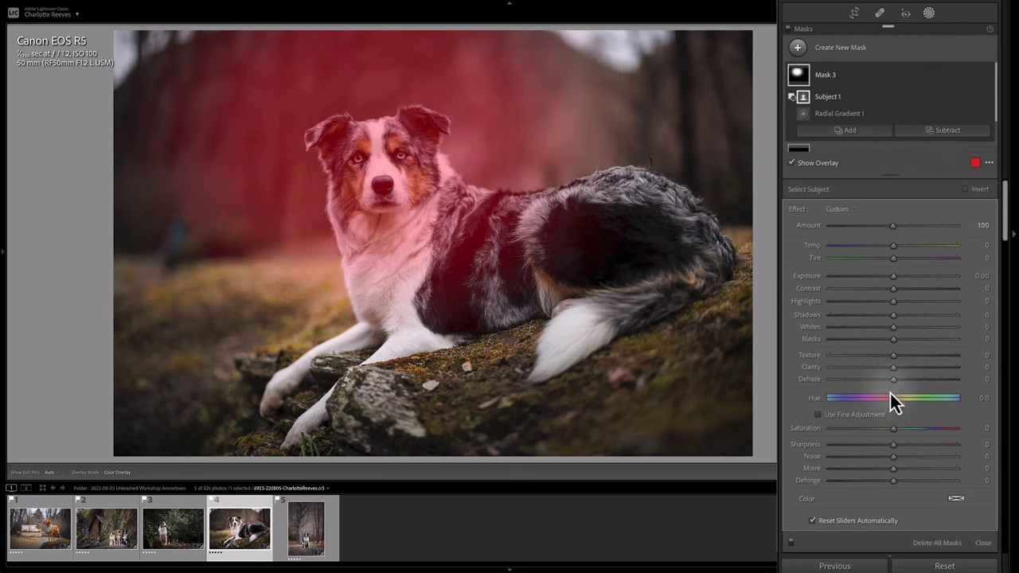
- Add soft warm haze to the background mask with Dehaze −16, Exposure 0.09 and Temp 2
{"action": "left_click_drag", "start_coordinate": [896, 383], "coordinate": [885, 383]}
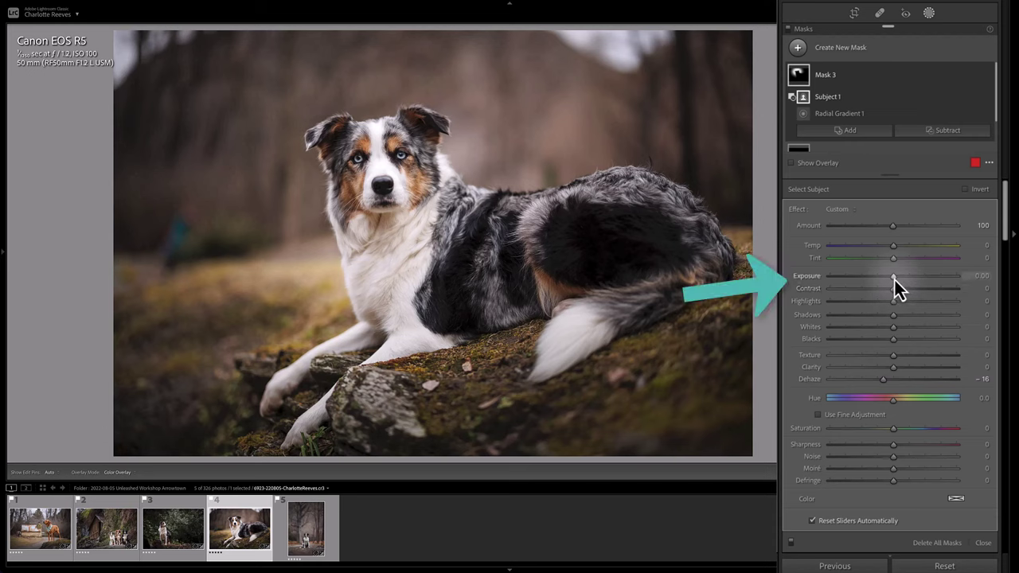
{"action": "left_click_drag", "start_coordinate": [894, 279], "coordinate": [901, 246]}
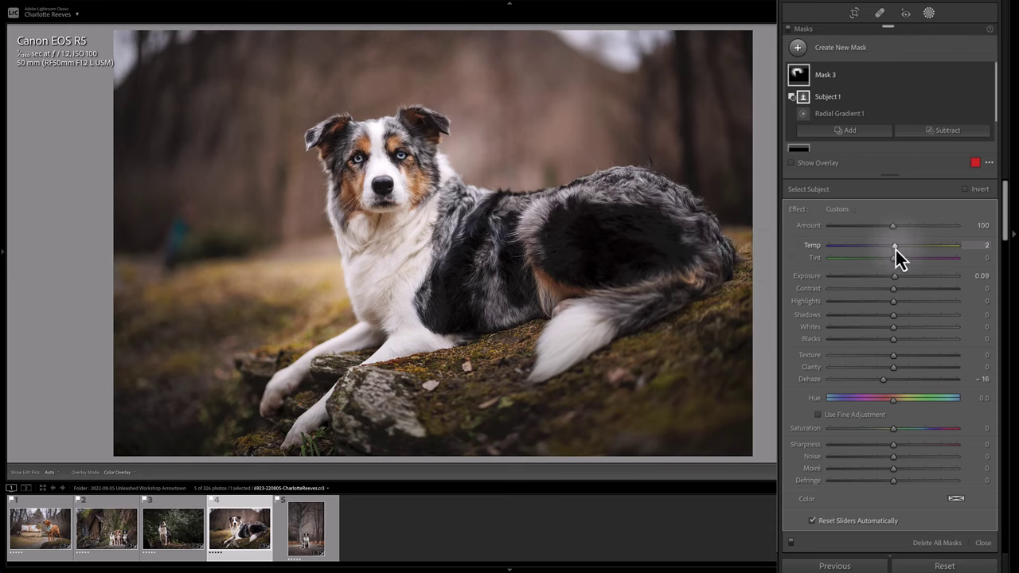
{"action": "left_click_drag", "start_coordinate": [896, 250], "coordinate": [894, 250]}
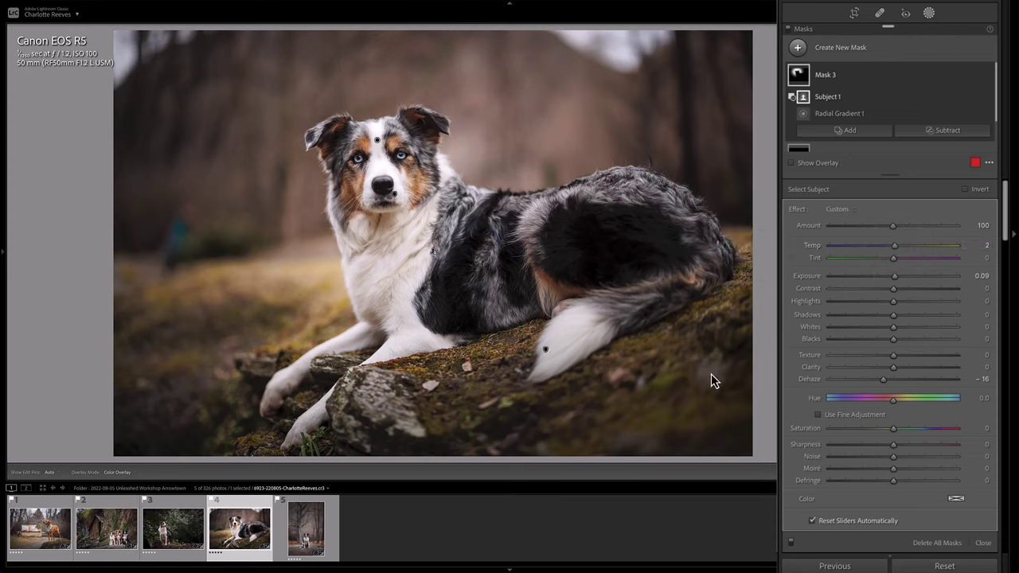
- Compare the lying dog photo with its masks off and on, and close the masking tools
{"action": "left_click", "coordinate": [857, 86]}
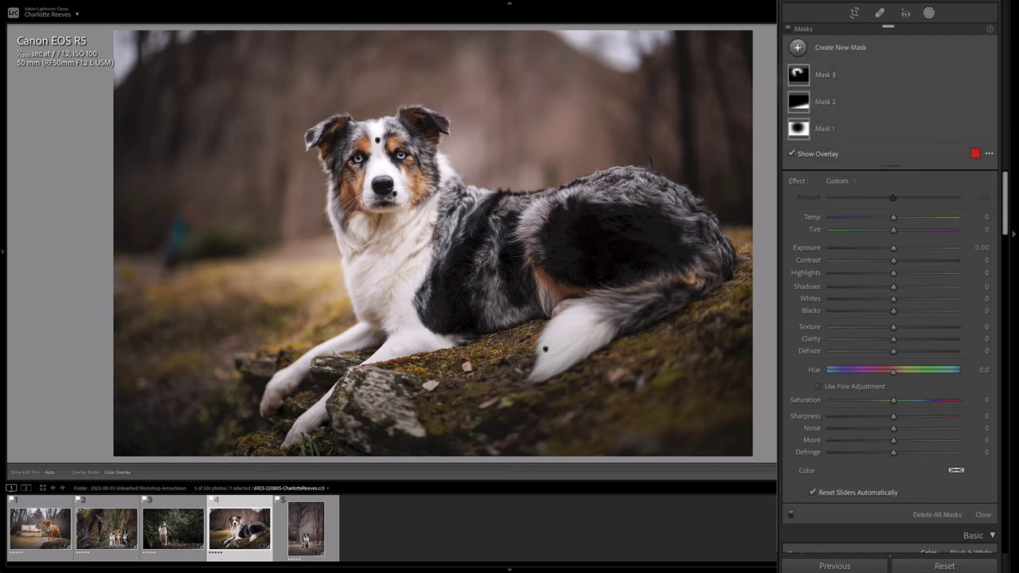
{"action": "left_click", "coordinate": [789, 31]}
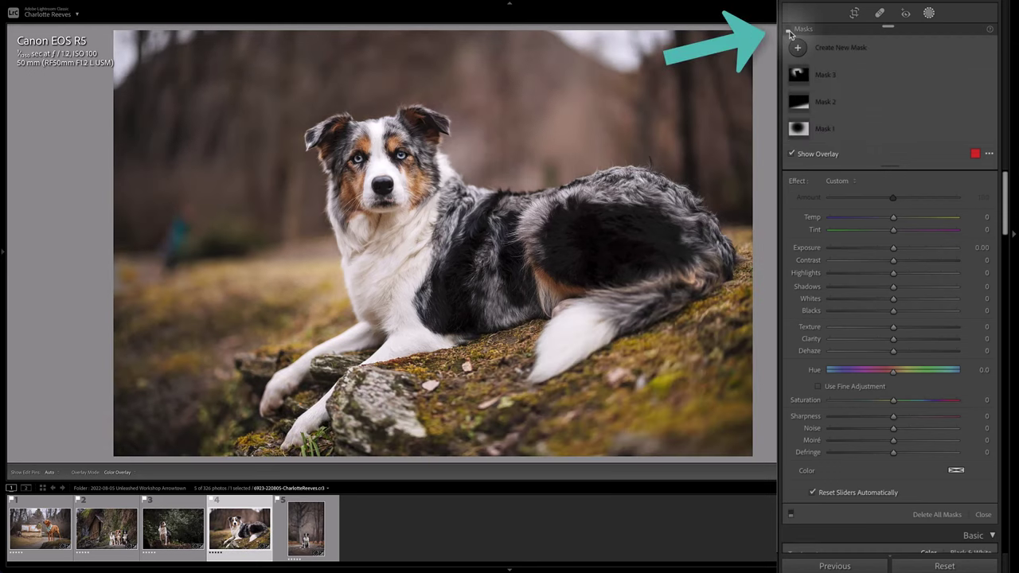
{"action": "left_click", "coordinate": [788, 31]}
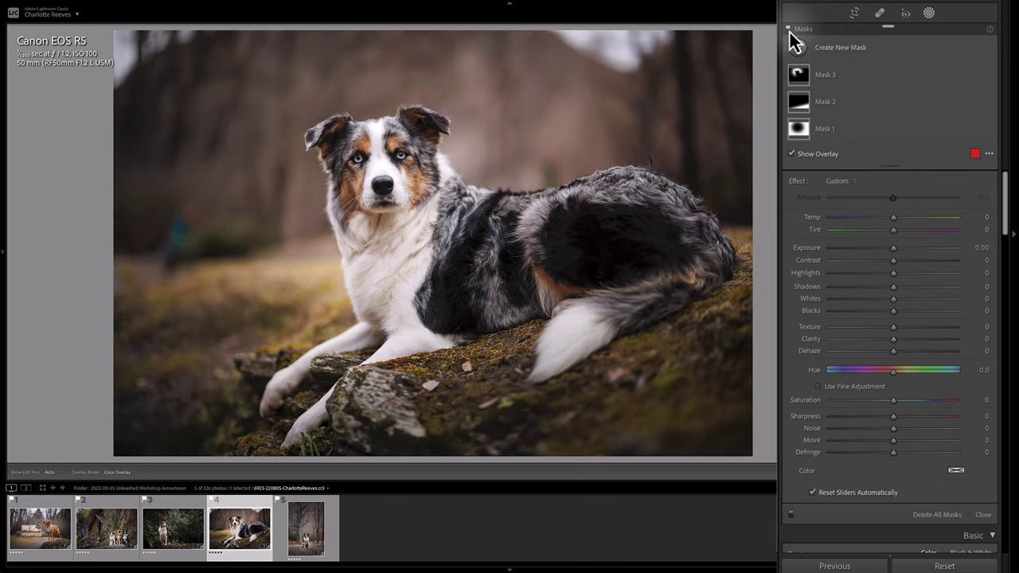
{"action": "left_click", "coordinate": [789, 31]}
{"action": "left_click", "coordinate": [789, 30]}
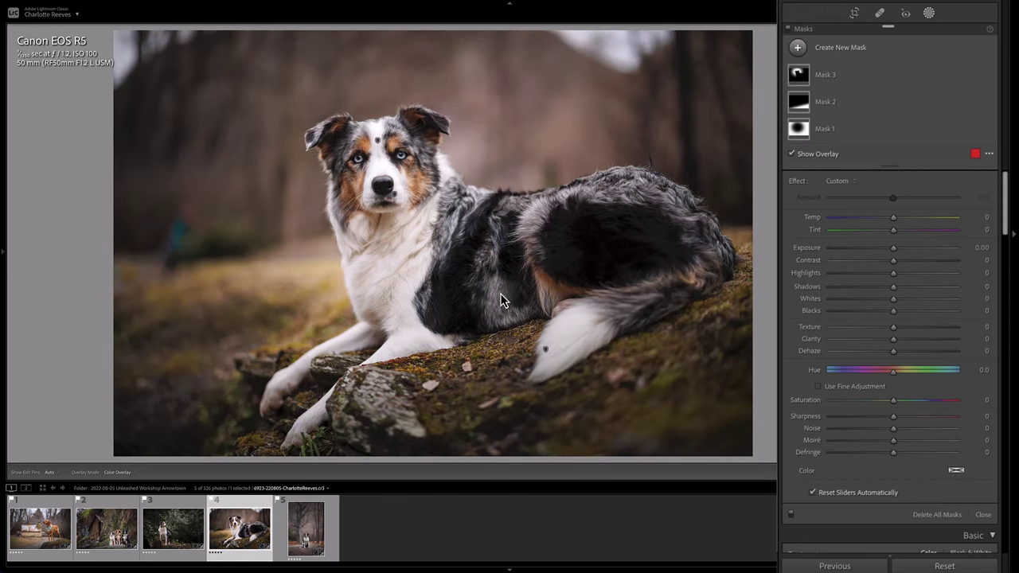
{"action": "key", "text": "shift+w"}
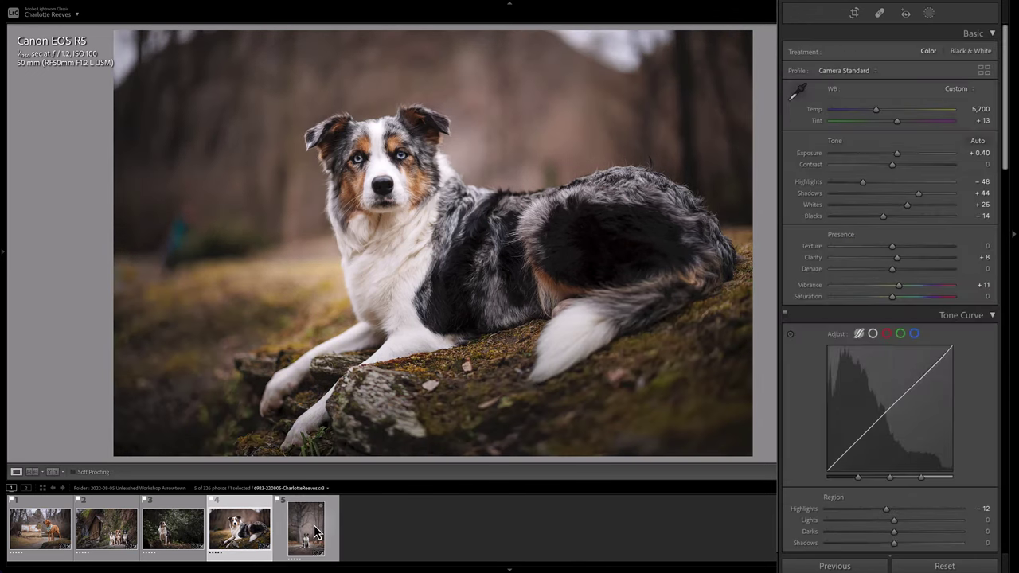
- Open the portrait-format photo of the dog sitting on the forest path and compare its before and after versions
{"action": "left_click", "coordinate": [314, 527]}
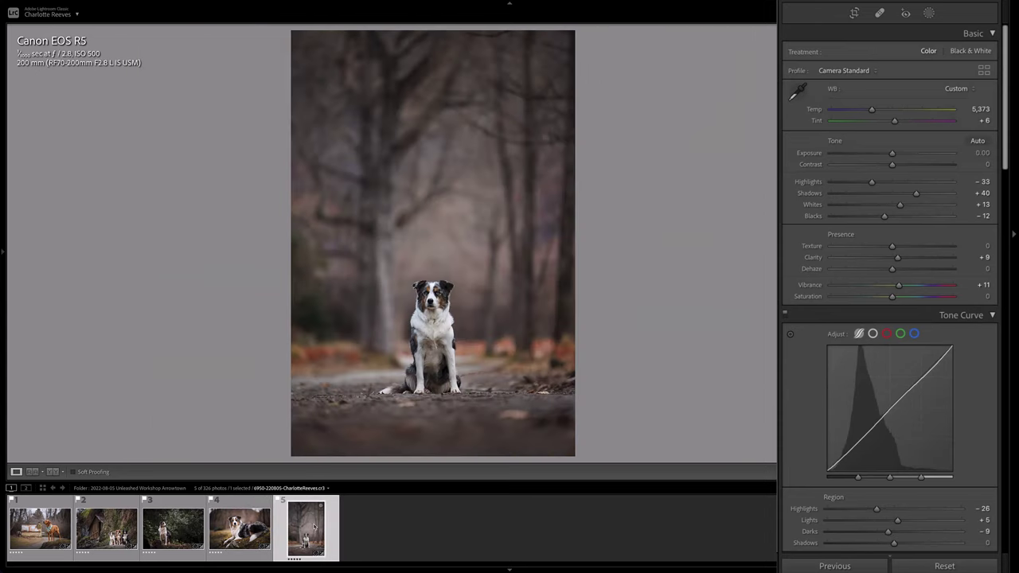
{"action": "key", "text": "backslash"}
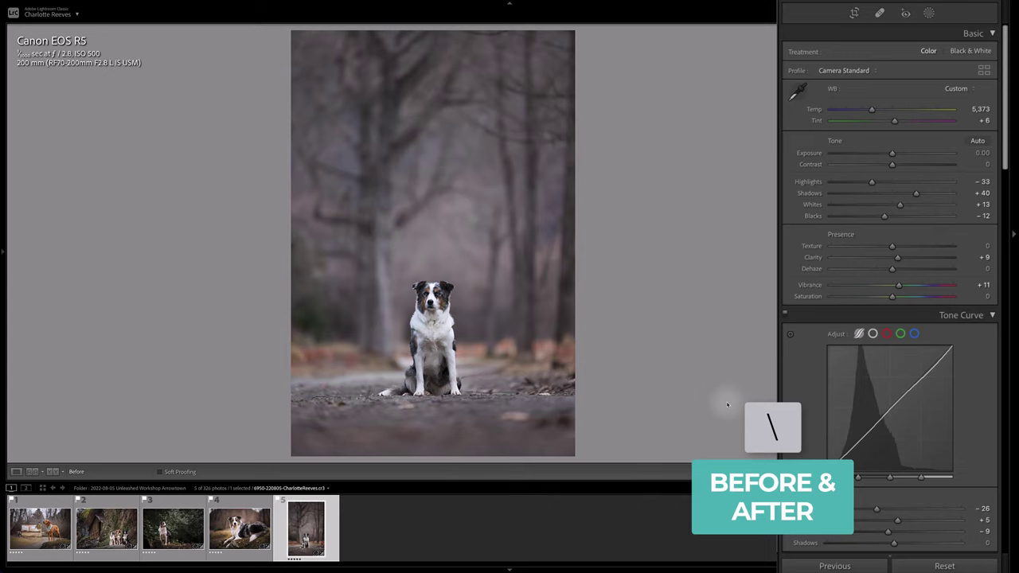
{"action": "key", "text": "backslash"}
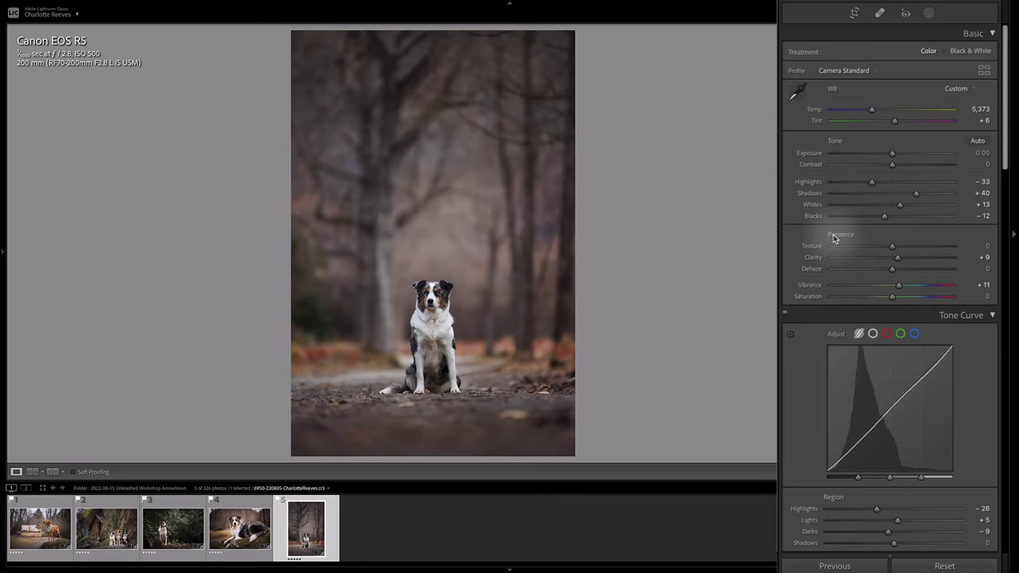
- Add an inverted radial gradient mask around the sitting dog to darken the surroundings with Exposure −0.32 and Contrast −22
{"action": "left_click", "coordinate": [927, 13]}
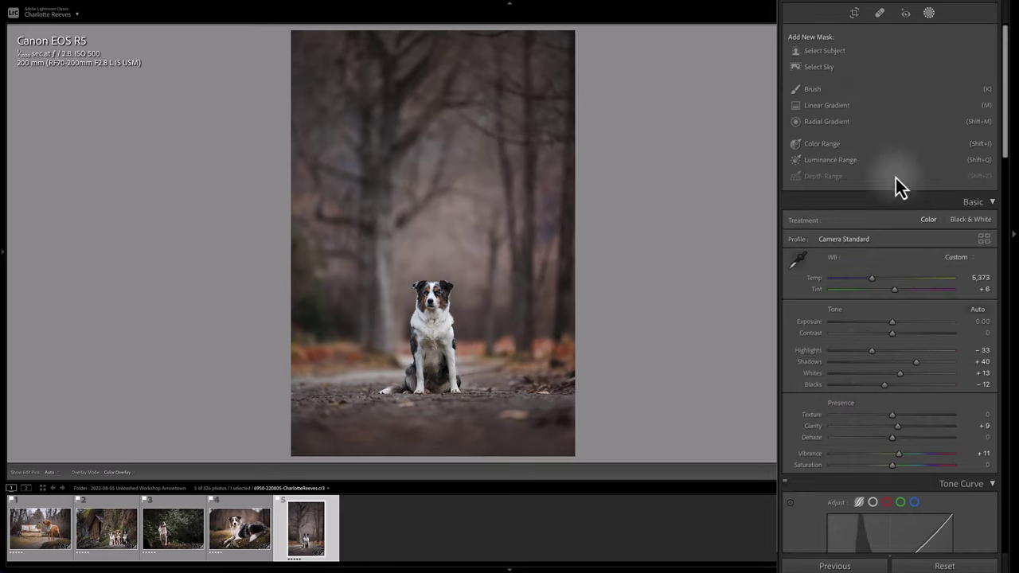
{"action": "left_click", "coordinate": [818, 125]}
{"action": "mouse_move", "coordinate": [435, 293]}
{"action": "left_mouse_down"}
{"action": "mouse_move", "coordinate": [505, 425]}
{"action": "mouse_move", "coordinate": [524, 430]}
{"action": "mouse_move", "coordinate": [525, 399]}
{"action": "mouse_move", "coordinate": [416, 314]}
{"action": "mouse_move", "coordinate": [431, 310]}
{"action": "mouse_move", "coordinate": [425, 303]}
{"action": "left_mouse_up"}
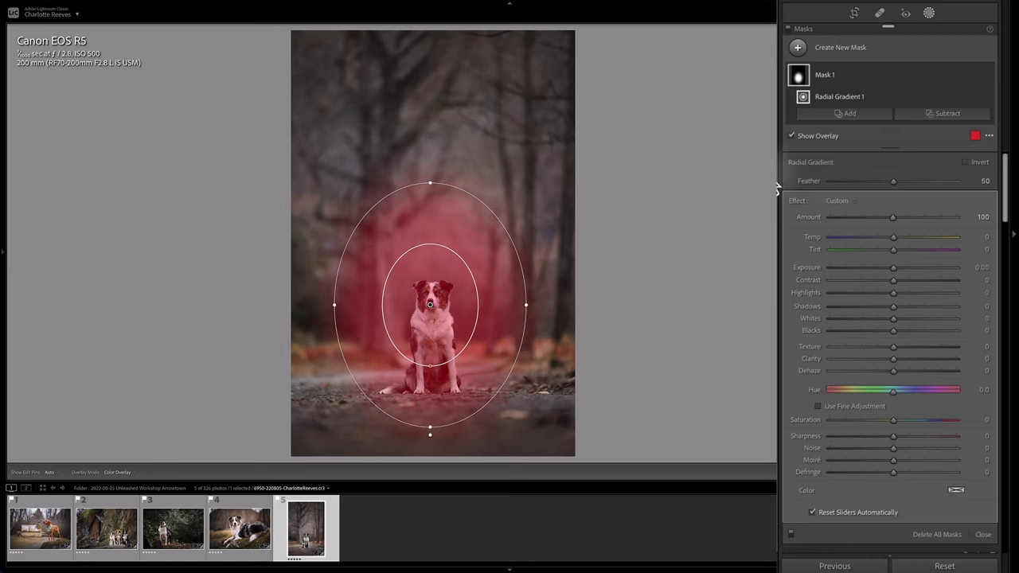
{"action": "left_click", "coordinate": [979, 163]}
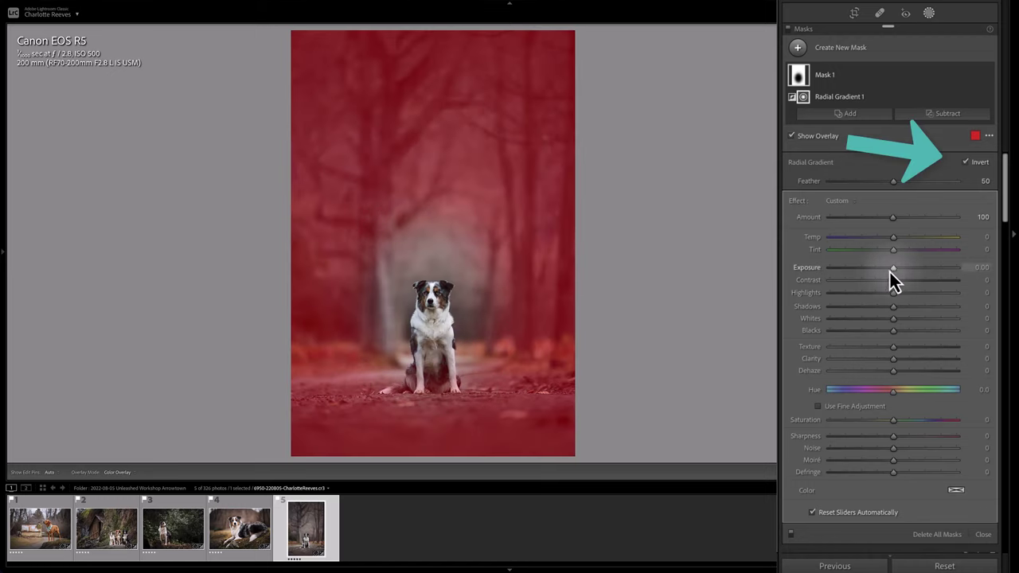
{"action": "left_click", "coordinate": [890, 270]}
{"action": "left_click_drag", "start_coordinate": [893, 281], "coordinate": [879, 282]}
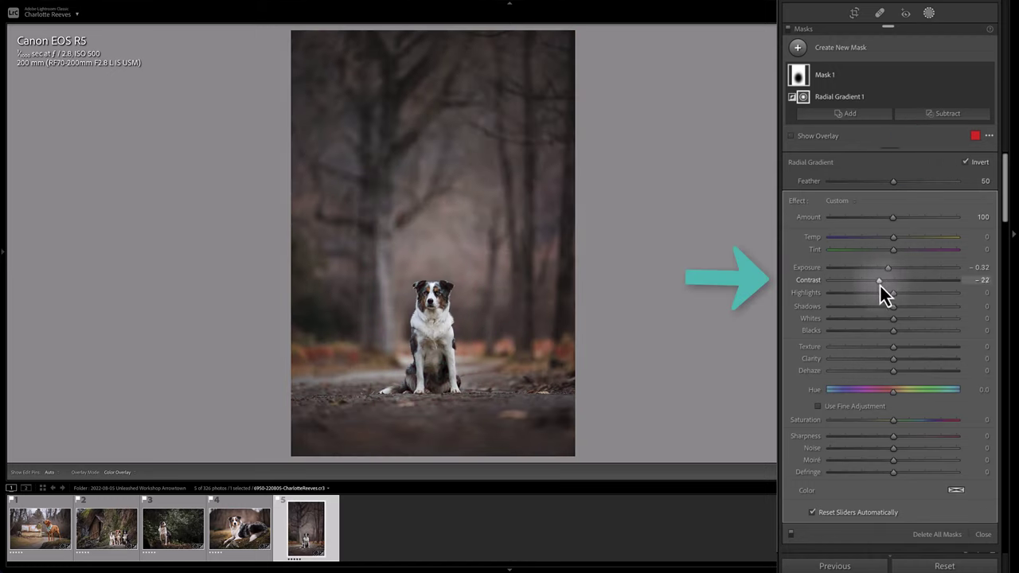
- Create a new Select Subject mask for the dog, check it with the White on Black overlay, and restore and hide the Color Overlay
{"action": "left_click", "coordinate": [797, 47]}
{"action": "left_click", "coordinate": [868, 72]}
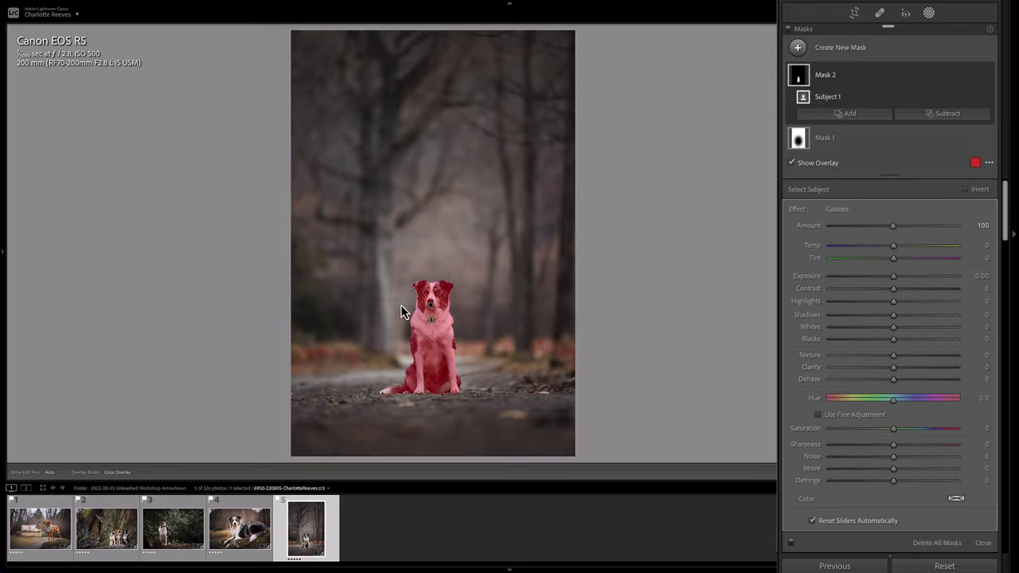
{"action": "left_click", "coordinate": [988, 163]}
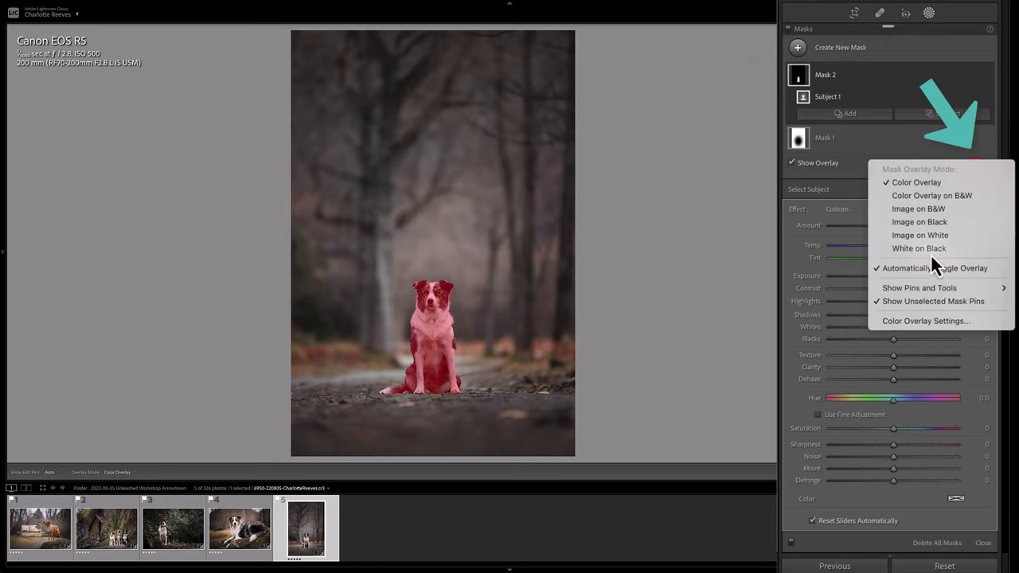
{"action": "left_click", "coordinate": [930, 247]}
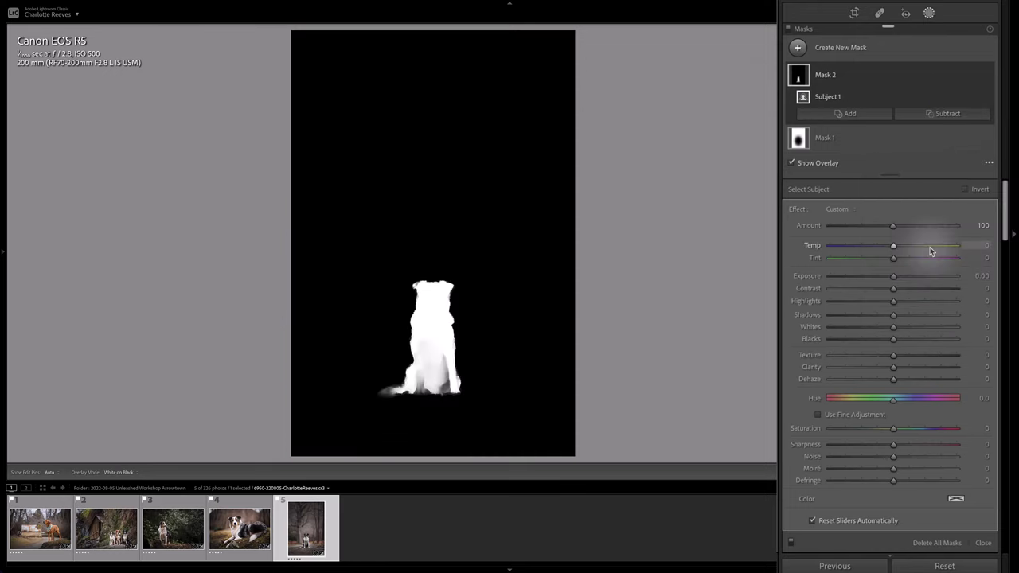
{"action": "left_click", "coordinate": [989, 162]}
{"action": "left_click", "coordinate": [927, 186]}
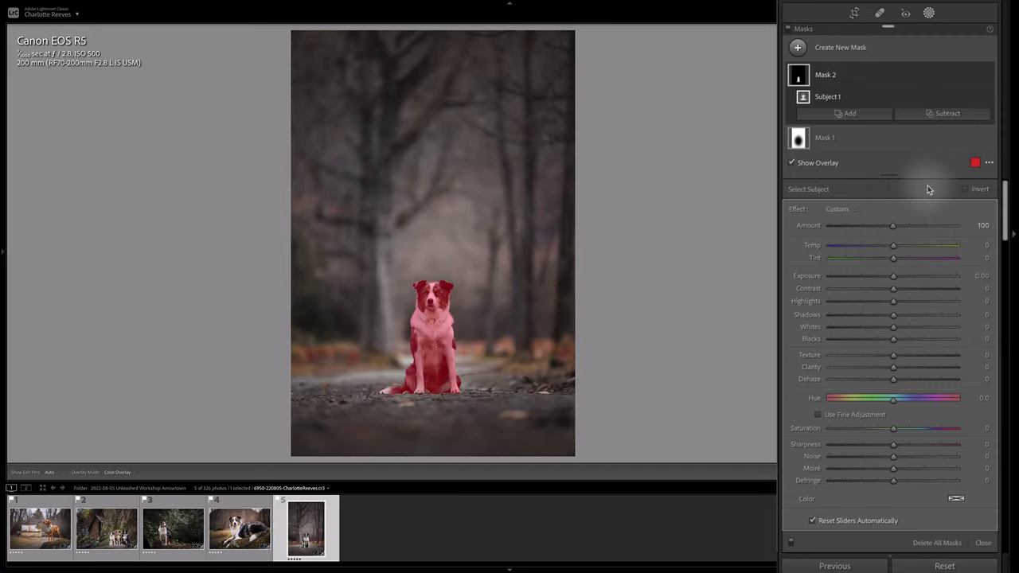
{"action": "key", "text": "o"}
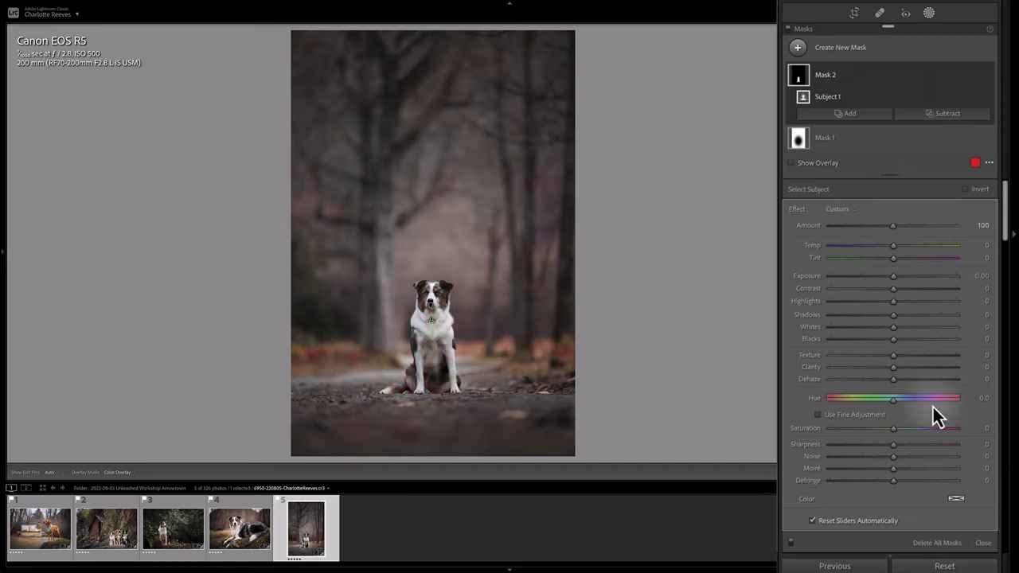
- Brighten the dog mask with Shadows 14 and Exposure 0.18, and inspect the dog's legs and paws up close
{"action": "left_click_drag", "start_coordinate": [894, 316], "coordinate": [903, 316]}
{"action": "left_click_drag", "start_coordinate": [896, 277], "coordinate": [898, 277]}
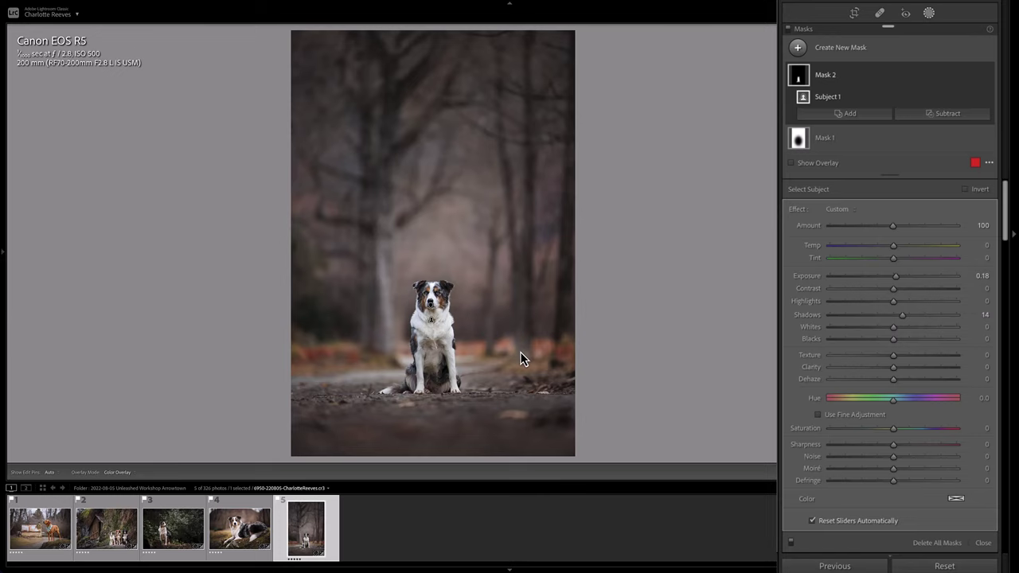
{"action": "left_click", "coordinate": [455, 387]}
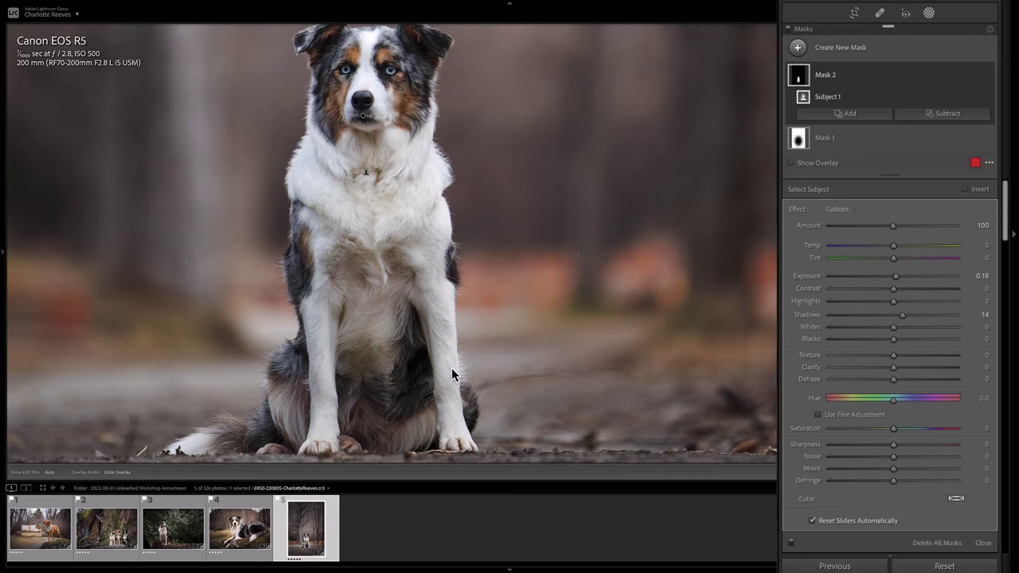
{"action": "left_click_drag", "start_coordinate": [399, 408], "coordinate": [414, 340]}
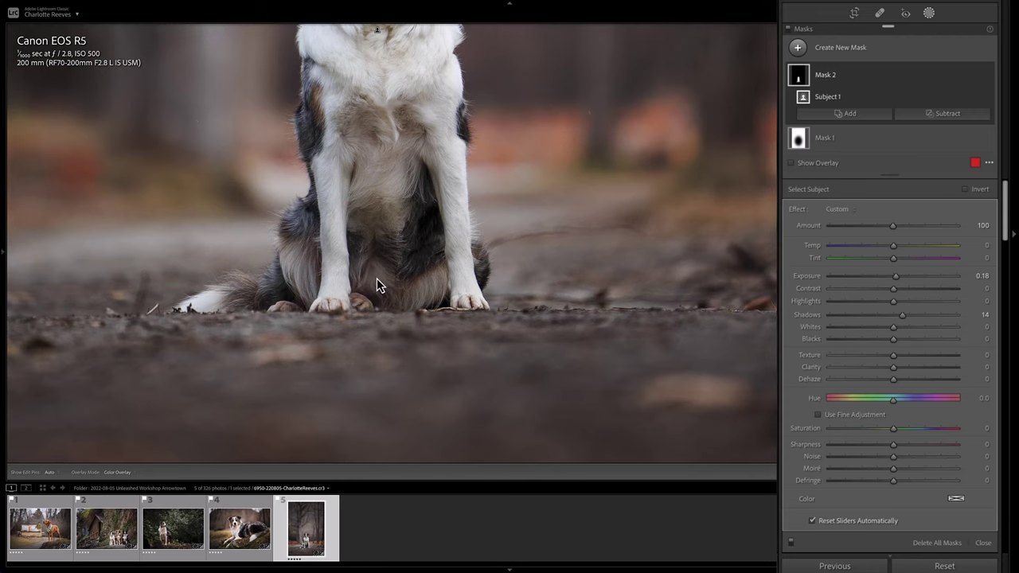
{"action": "left_click", "coordinate": [428, 248]}
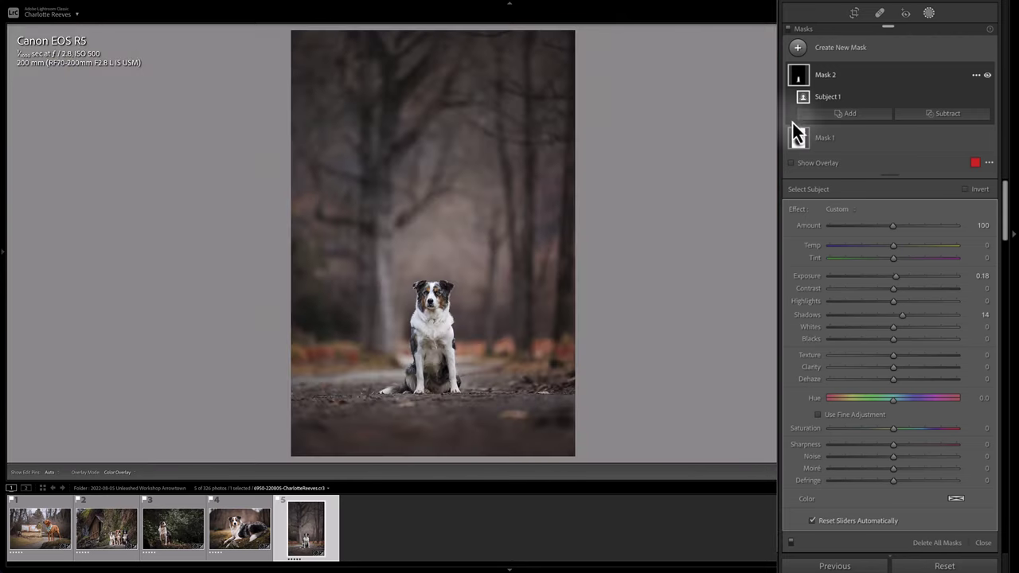
- Add a brush to the dog mask and paint the strip of ground around the dog's feet across the full image width
{"action": "left_click", "coordinate": [851, 115]}
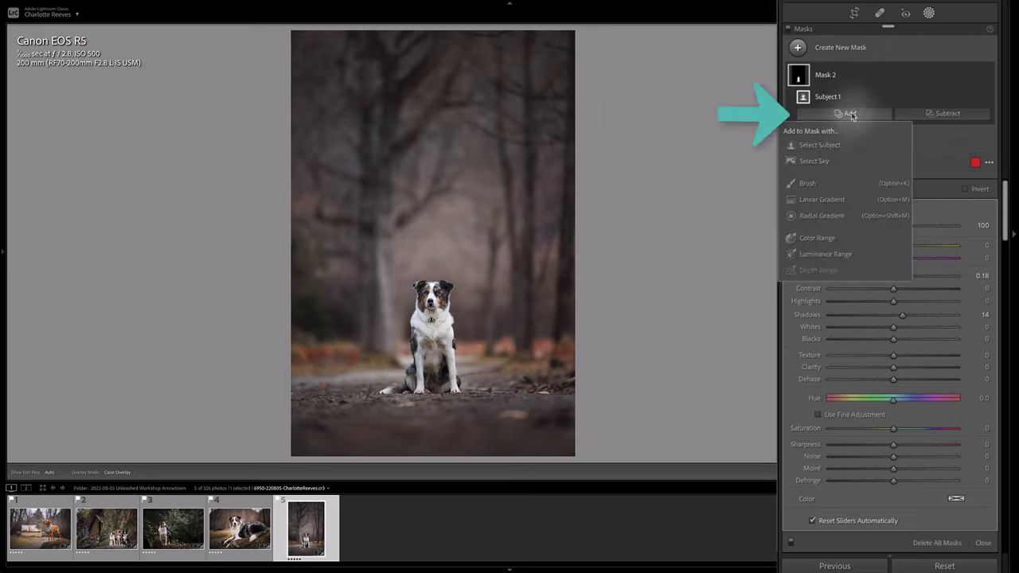
{"action": "left_click", "coordinate": [812, 185]}
{"action": "scroll", "coordinate": [421, 442], "scroll_direction": "down", "scroll_amount": 3}
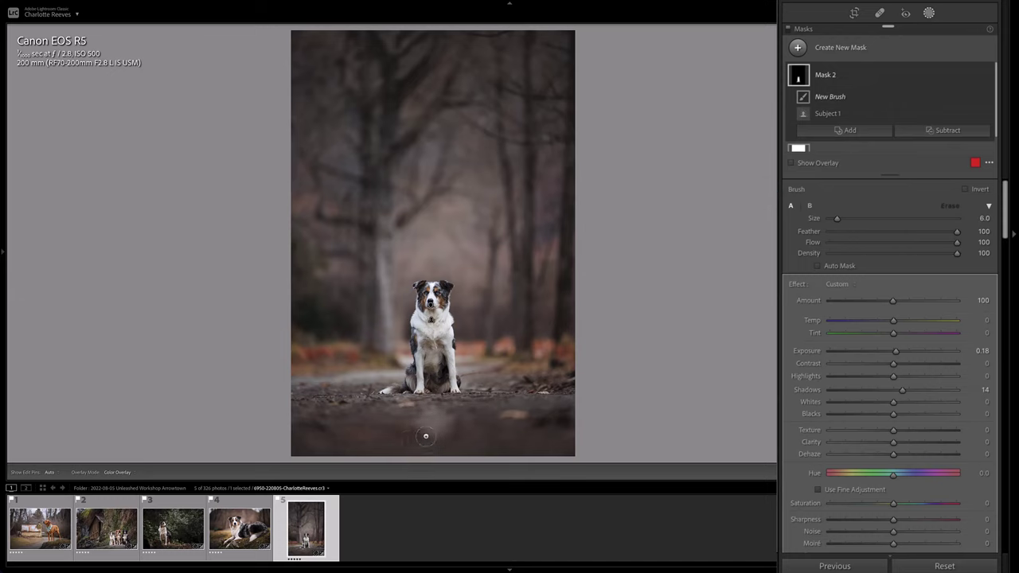
{"action": "key", "text": "o"}
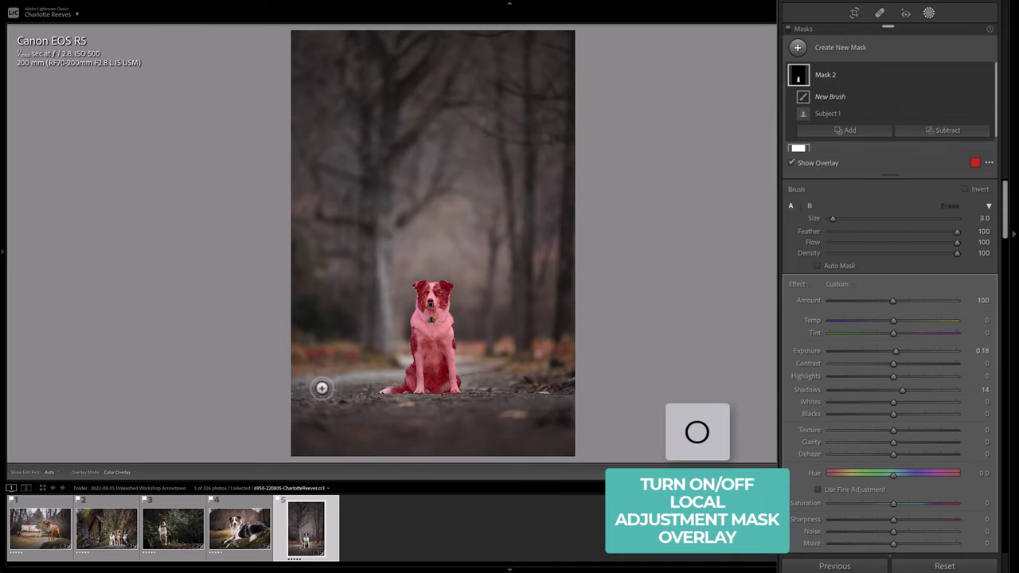
{"action": "scroll", "coordinate": [287, 398], "scroll_direction": "down", "scroll_amount": 3}
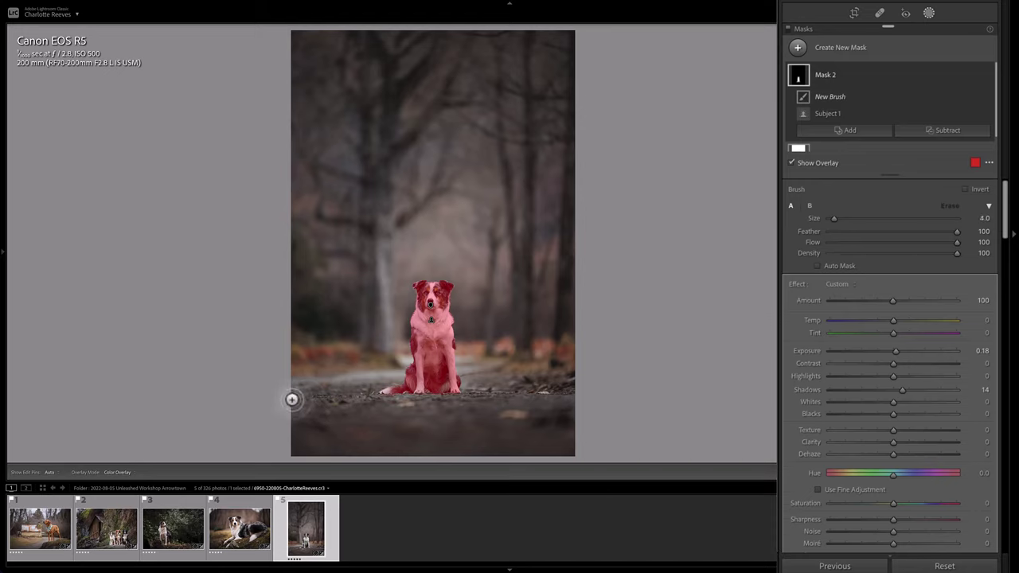
{"action": "mouse_move", "coordinate": [282, 398]}
{"action": "left_mouse_down"}
{"action": "mouse_move", "coordinate": [581, 393]}
{"action": "mouse_move", "coordinate": [296, 400]}
{"action": "mouse_move", "coordinate": [488, 396]}
{"action": "left_mouse_up"}
{"action": "scroll", "coordinate": [294, 398], "scroll_direction": "up", "scroll_amount": 4}
{"action": "scroll", "coordinate": [371, 400], "scroll_direction": "up", "scroll_amount": 1}
{"action": "key", "text": "h"}
{"action": "key", "text": "h"}
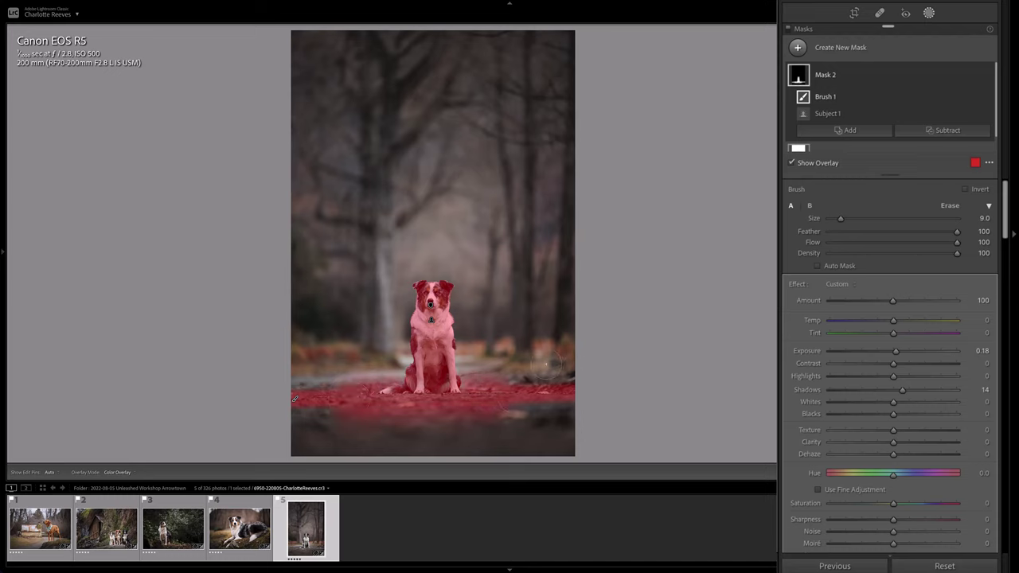
- Hide the mask overlay and compare the photo with the ground brush component off and on
{"action": "key", "text": "o"}
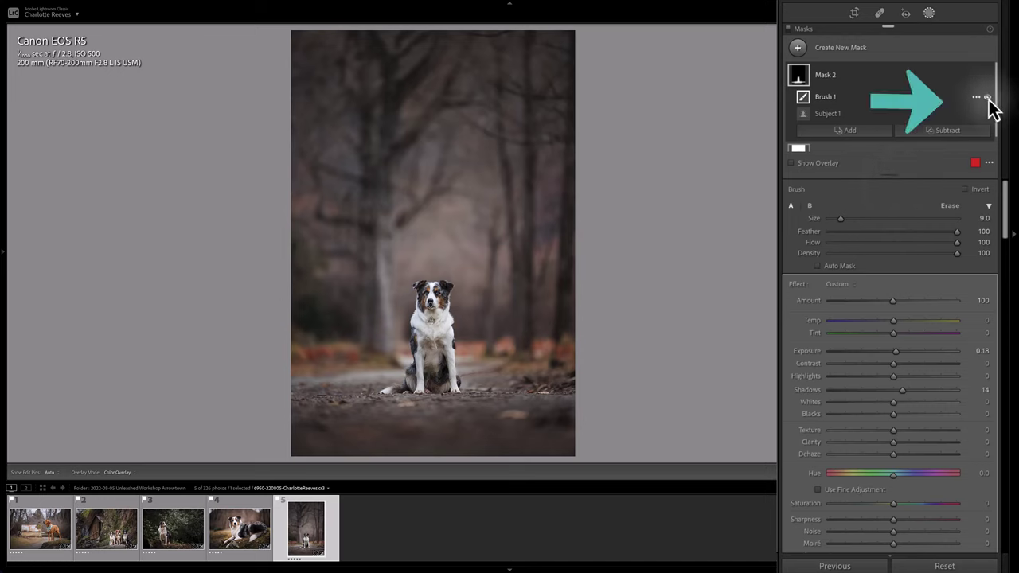
{"action": "left_click", "coordinate": [987, 97]}
{"action": "left_click", "coordinate": [987, 97]}
{"action": "left_click", "coordinate": [987, 97]}
{"action": "left_click", "coordinate": [987, 97]}
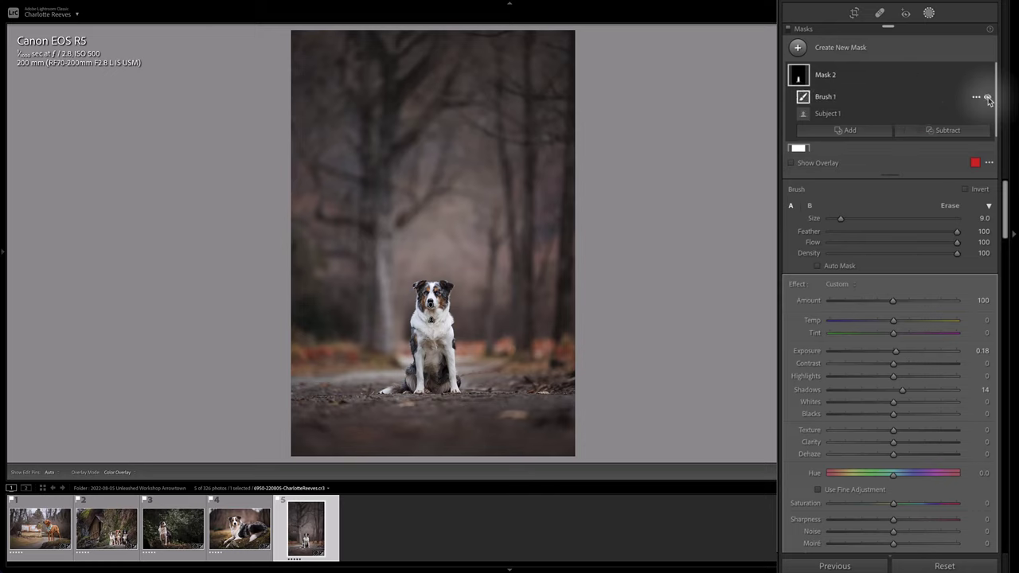
- Add a radial gradient mask centred on the dog's head over the background, and subtract the dog with Select Subject
{"action": "left_click", "coordinate": [797, 50]}
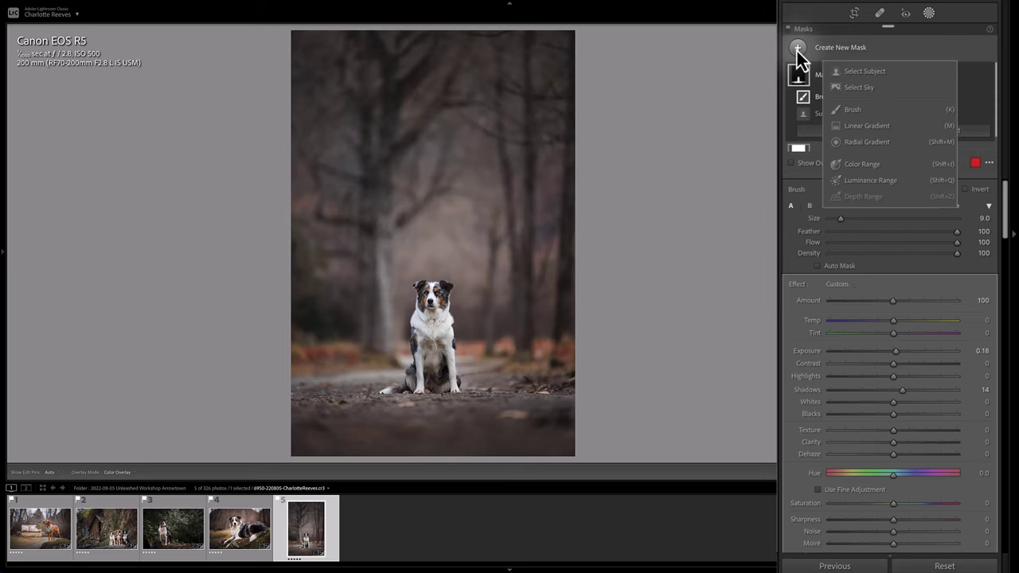
{"action": "left_click", "coordinate": [864, 141]}
{"action": "left_click_drag", "start_coordinate": [424, 269], "coordinate": [525, 390]}
{"action": "left_click_drag", "start_coordinate": [450, 266], "coordinate": [437, 281]}
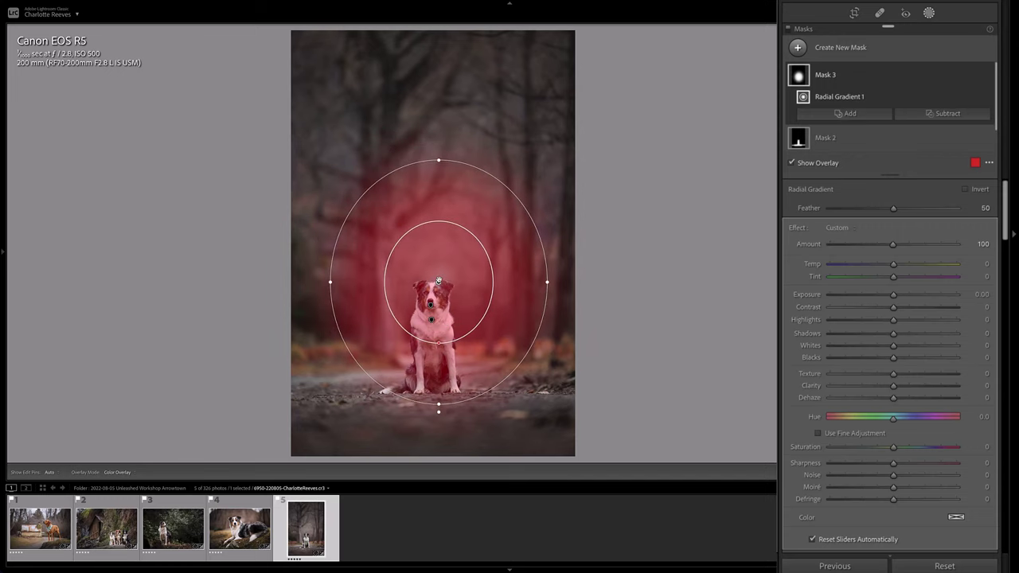
{"action": "mouse_move", "coordinate": [443, 279]}
{"action": "left_mouse_down"}
{"action": "mouse_move", "coordinate": [438, 289]}
{"action": "mouse_move", "coordinate": [438, 280]}
{"action": "left_mouse_up"}
{"action": "left_click", "coordinate": [952, 113]}
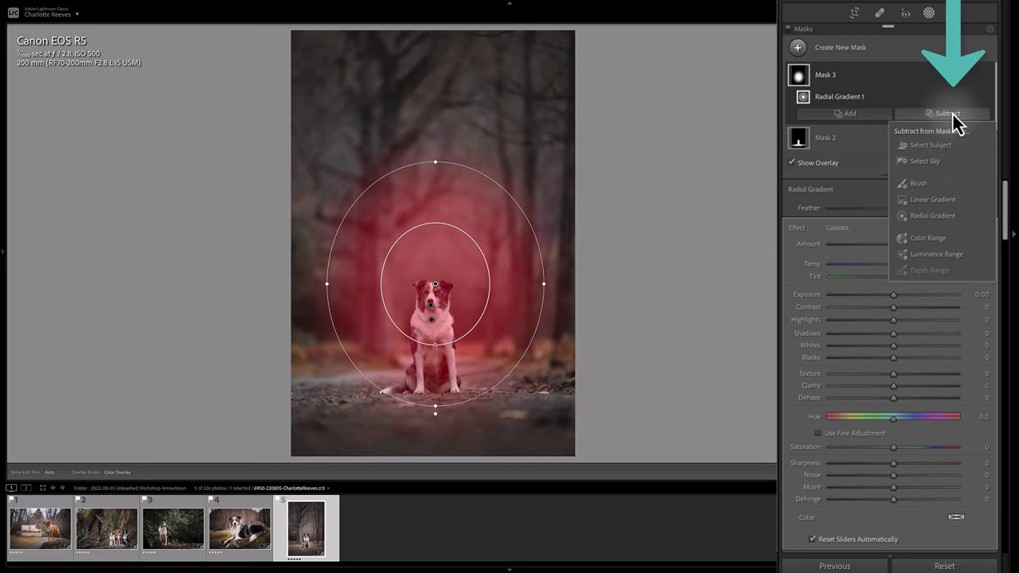
{"action": "left_click", "coordinate": [929, 145]}
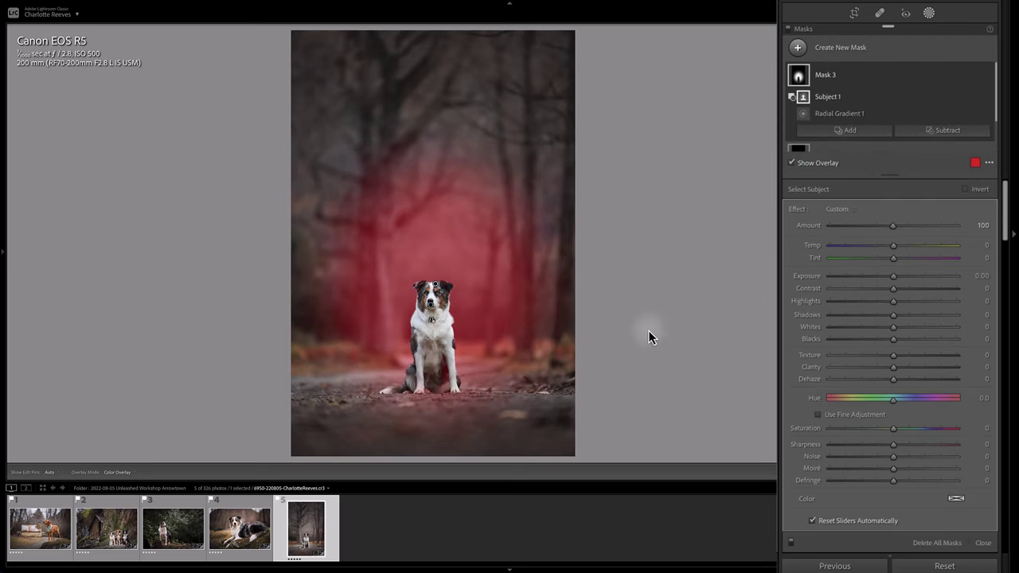
- Using the White on Black overlay, brush the foreground and dog's lower body out of the background mask, and restore and hide the Color Overlay
{"action": "left_click", "coordinate": [989, 162]}
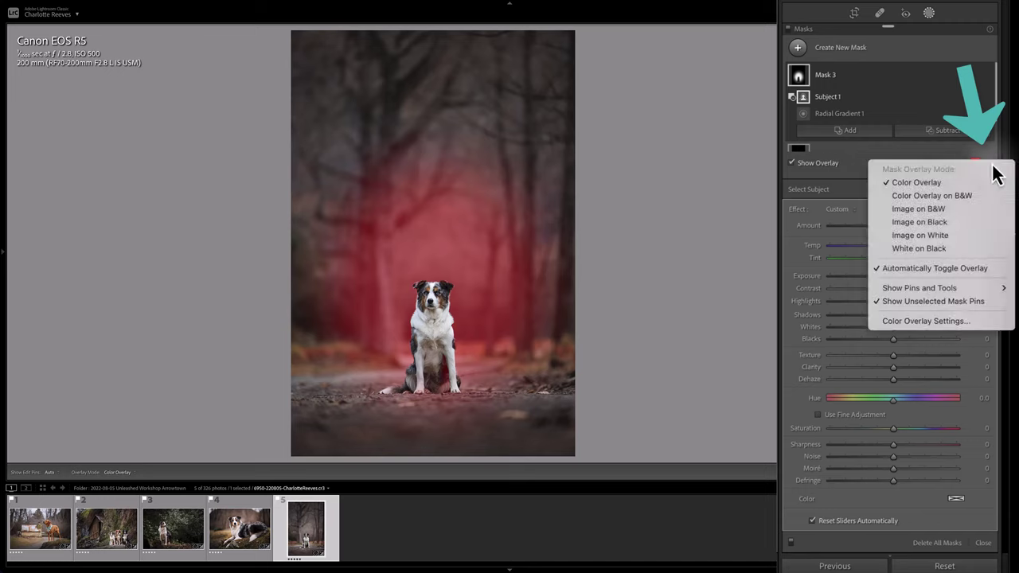
{"action": "left_click", "coordinate": [932, 249]}
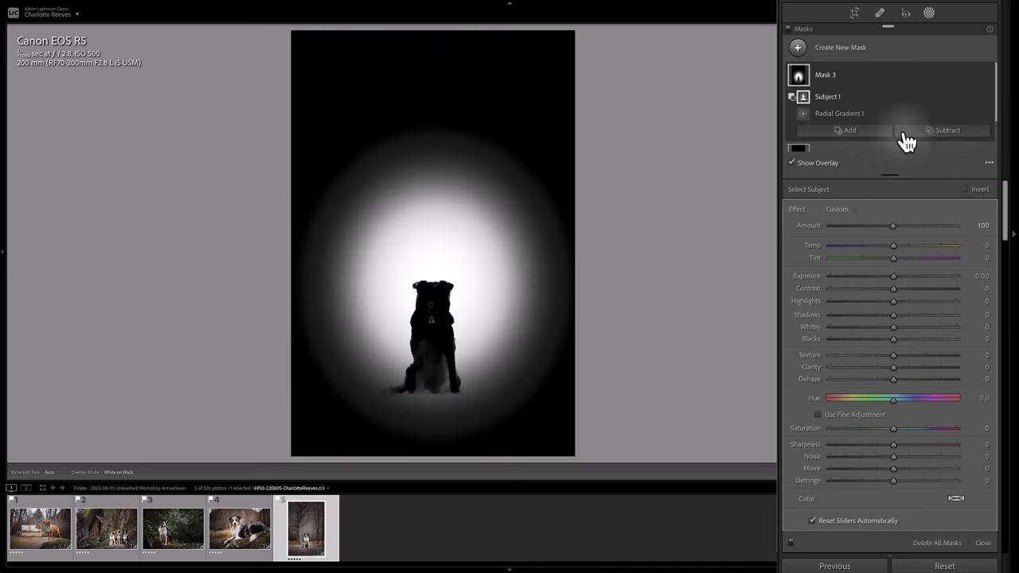
{"action": "left_click", "coordinate": [949, 131]}
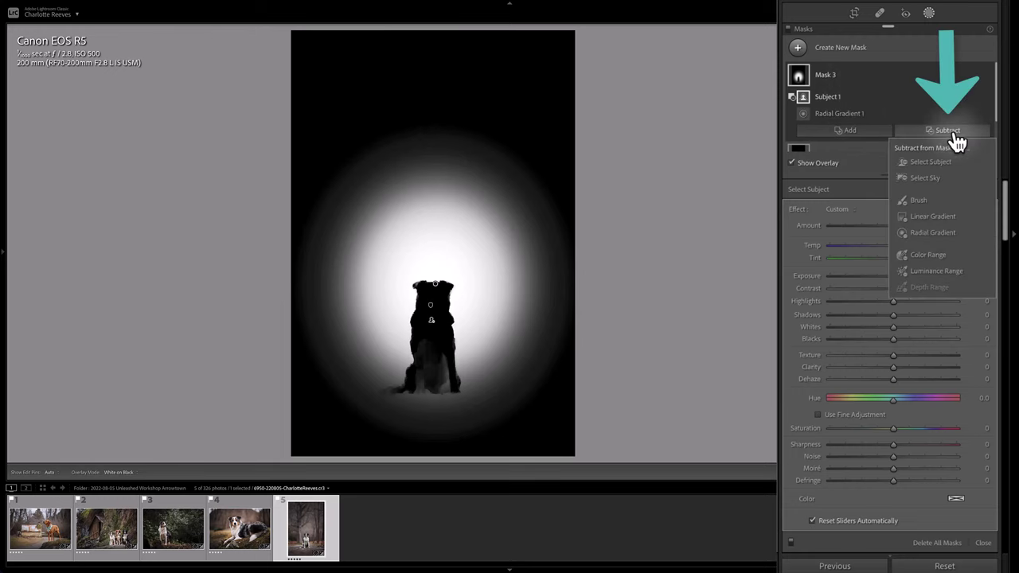
{"action": "left_click", "coordinate": [925, 200]}
{"action": "scroll", "coordinate": [357, 422], "scroll_direction": "up", "scroll_amount": 3}
{"action": "mouse_move", "coordinate": [330, 423]}
{"action": "left_mouse_down"}
{"action": "mouse_move", "coordinate": [536, 413]}
{"action": "mouse_move", "coordinate": [317, 417]}
{"action": "mouse_move", "coordinate": [465, 413]}
{"action": "mouse_move", "coordinate": [418, 419]}
{"action": "mouse_move", "coordinate": [541, 429]}
{"action": "mouse_move", "coordinate": [396, 431]}
{"action": "mouse_move", "coordinate": [438, 405]}
{"action": "mouse_move", "coordinate": [424, 386]}
{"action": "mouse_move", "coordinate": [418, 392]}
{"action": "mouse_move", "coordinate": [438, 362]}
{"action": "mouse_move", "coordinate": [423, 332]}
{"action": "mouse_move", "coordinate": [435, 344]}
{"action": "mouse_move", "coordinate": [428, 398]}
{"action": "mouse_move", "coordinate": [503, 408]}
{"action": "left_mouse_up"}
{"action": "scroll", "coordinate": [422, 394], "scroll_direction": "down", "scroll_amount": 6}
{"action": "scroll", "coordinate": [503, 408], "scroll_direction": "down", "scroll_amount": 1}
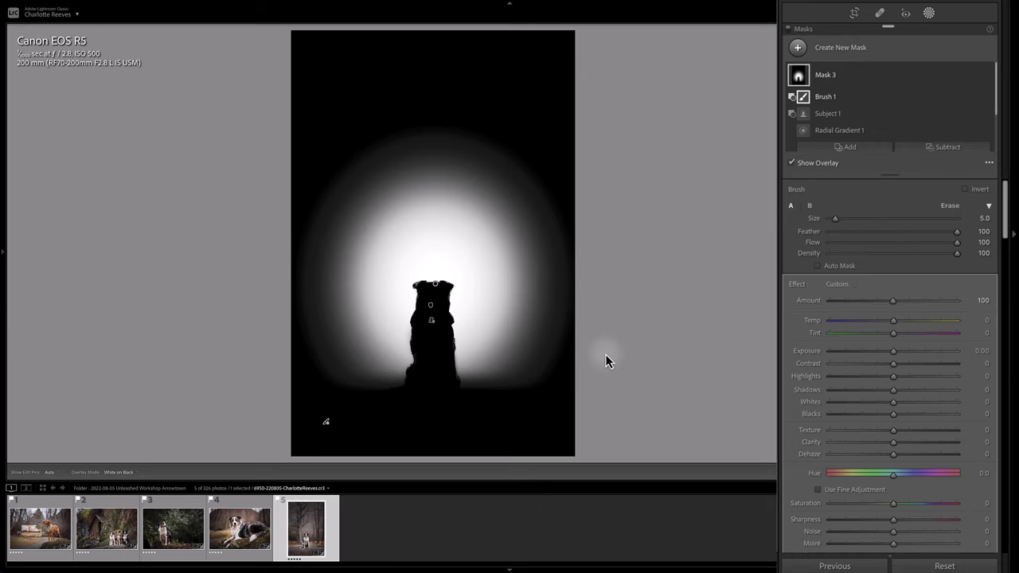
{"action": "left_click", "coordinate": [989, 163]}
{"action": "left_click", "coordinate": [940, 183]}
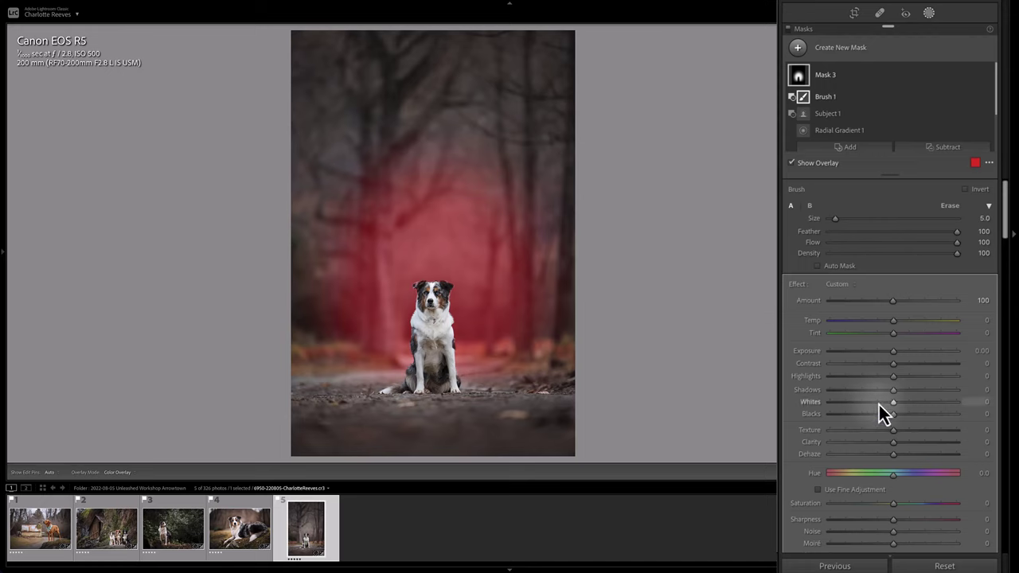
{"action": "key", "text": "o"}
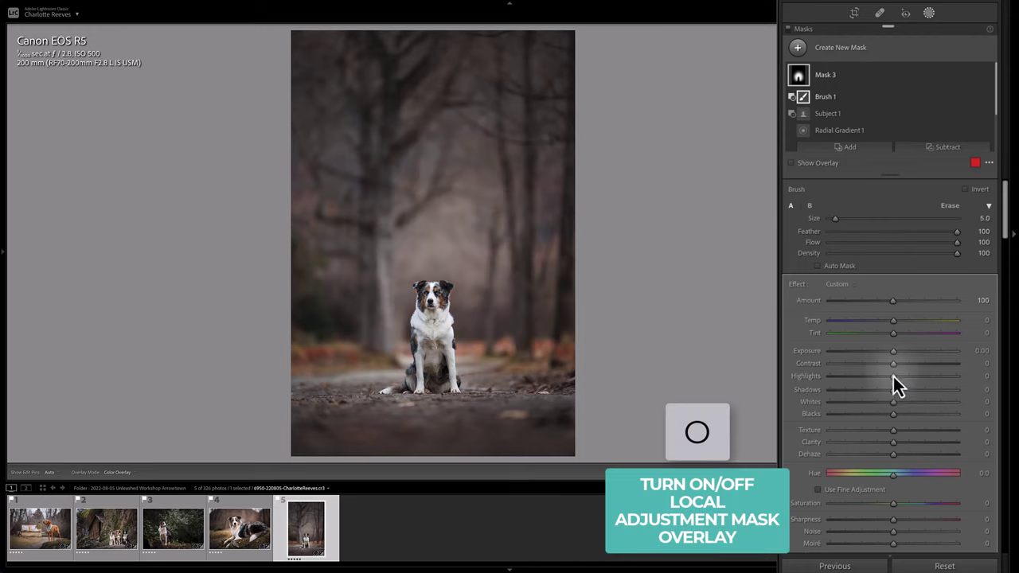